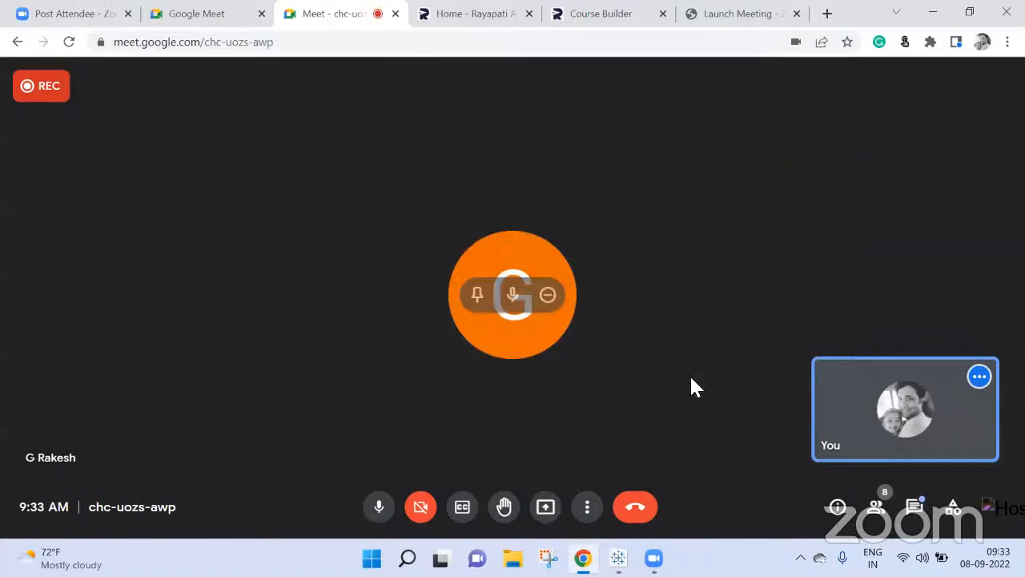
Step: Present the entire screen to everyone in the Google Meet call
click(547, 517)
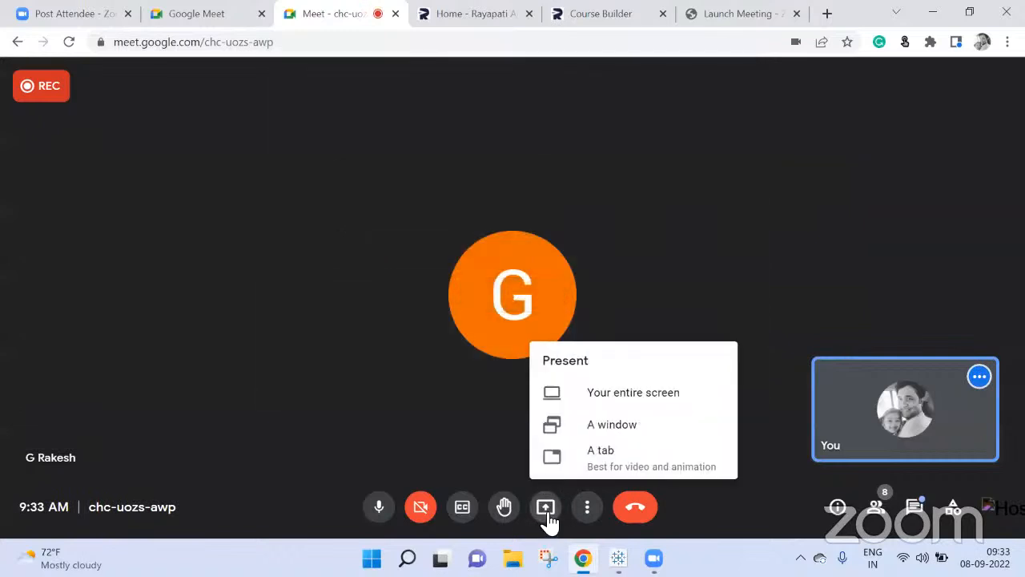
click(591, 392)
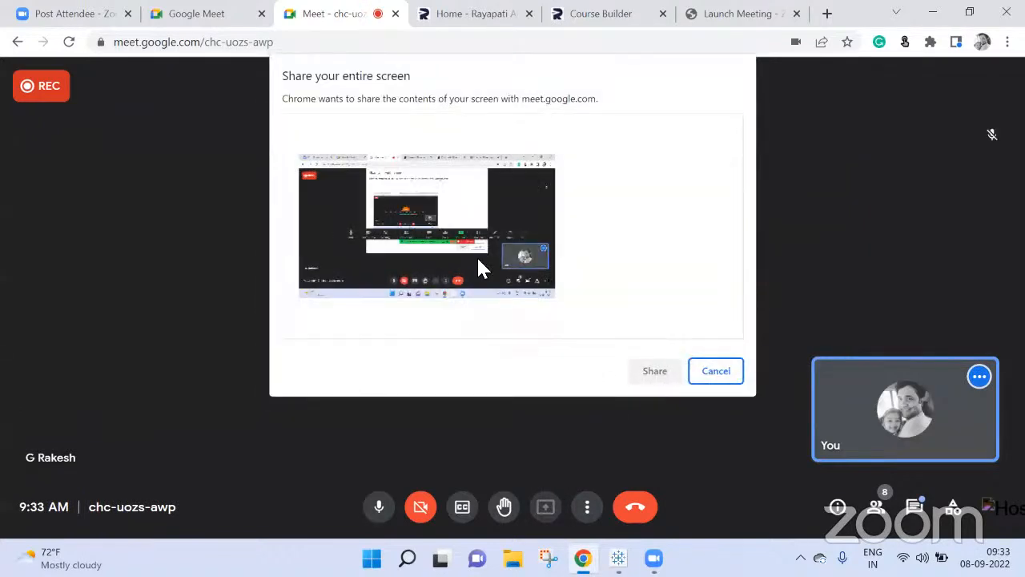
click(655, 371)
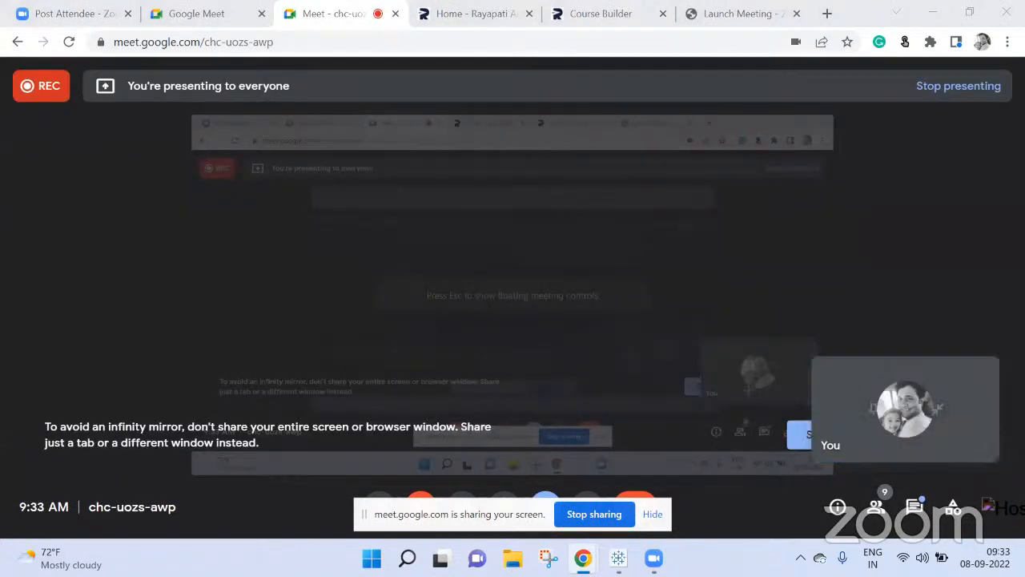
Step: Switch to Tableau Public, hide the screen-sharing notice and add a new worksheet to Book1
click(618, 558)
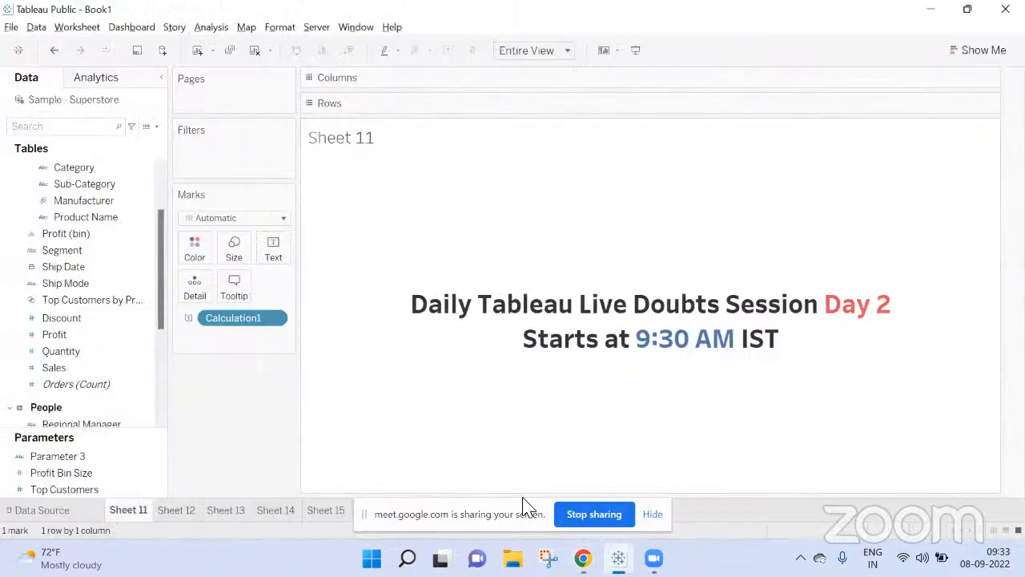
click(652, 514)
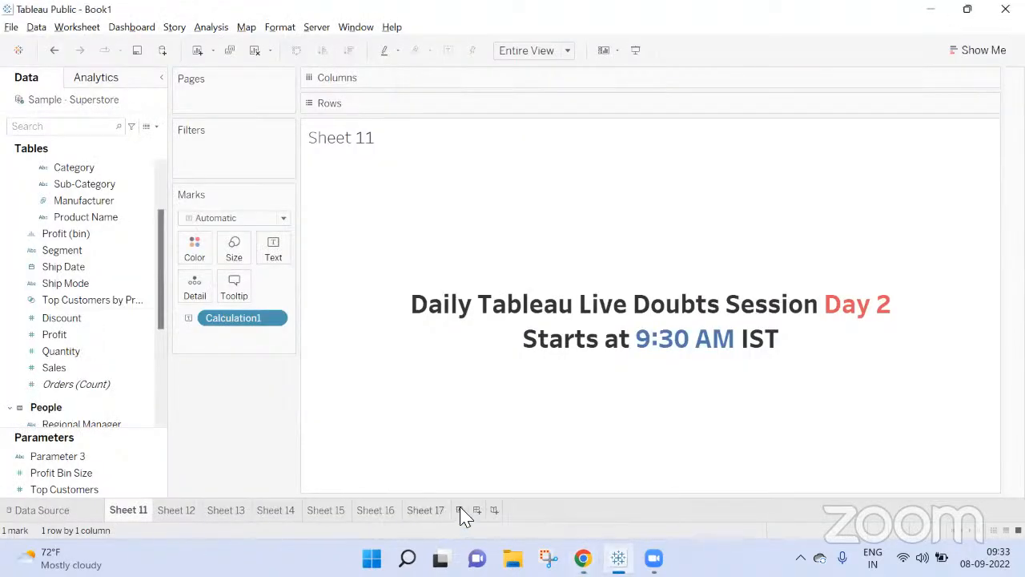
click(460, 510)
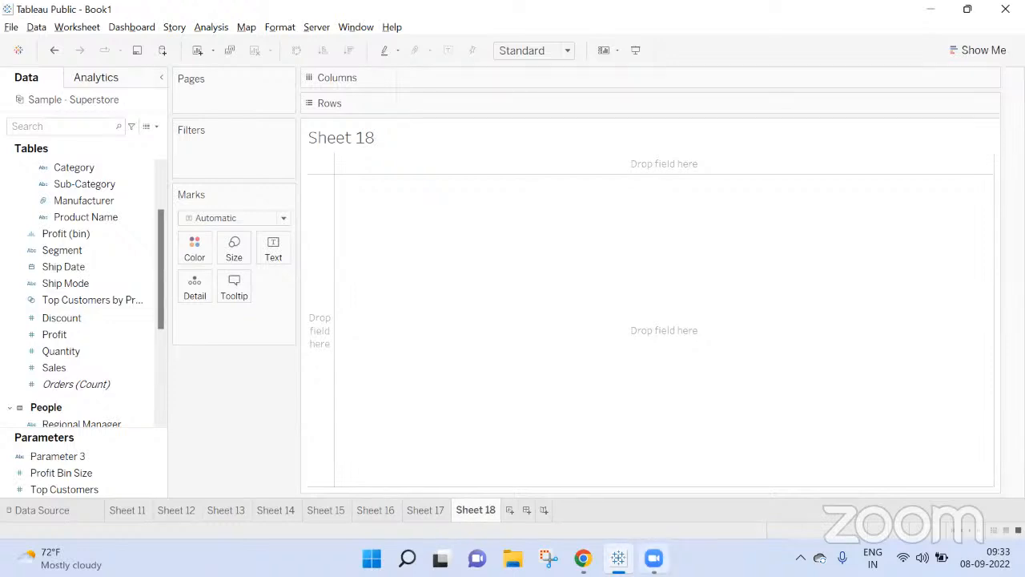
Step: Return to the Google Meet window and stop presenting the screen
mouse_move(583, 558)
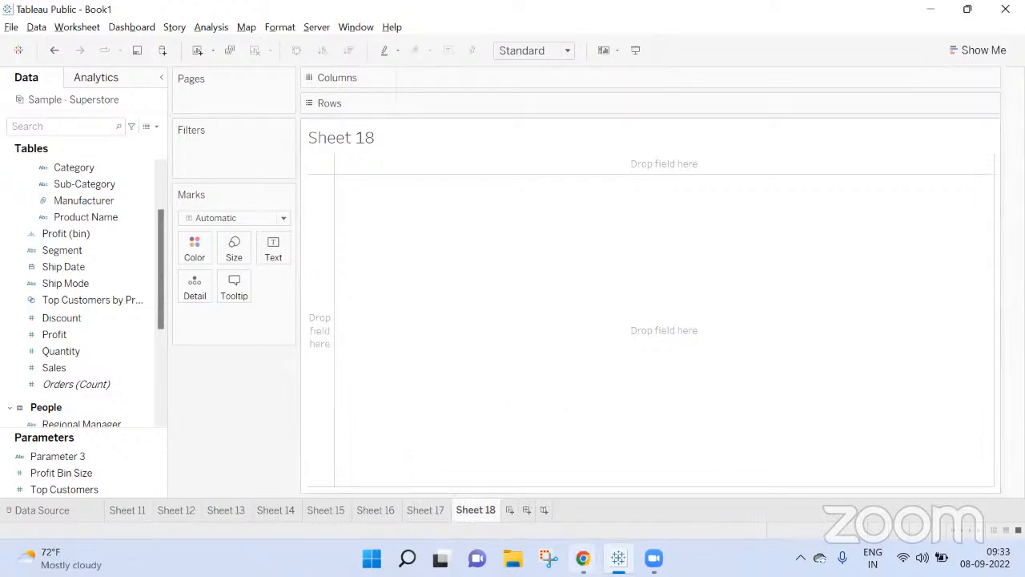
click(490, 473)
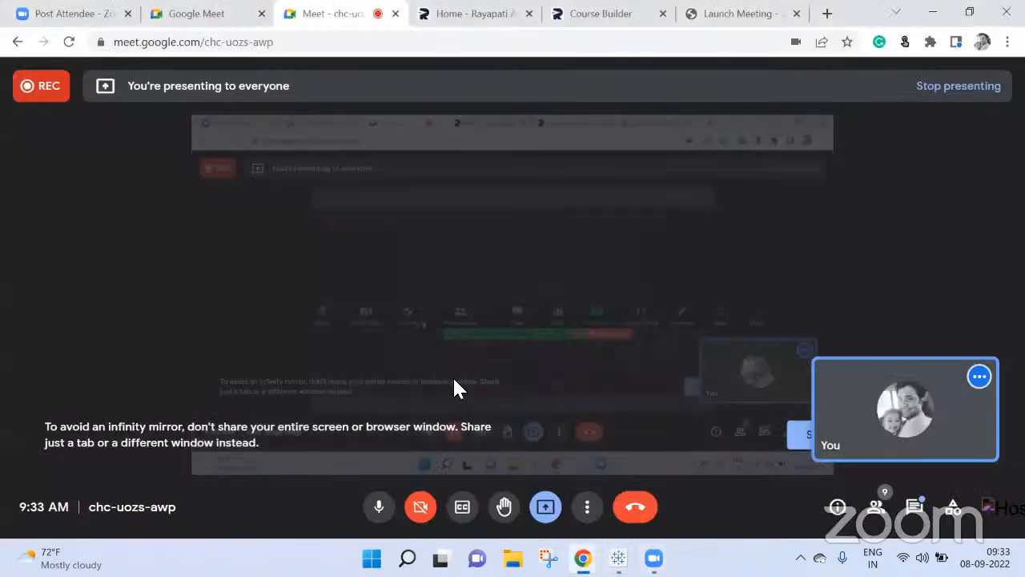
click(546, 506)
click(611, 458)
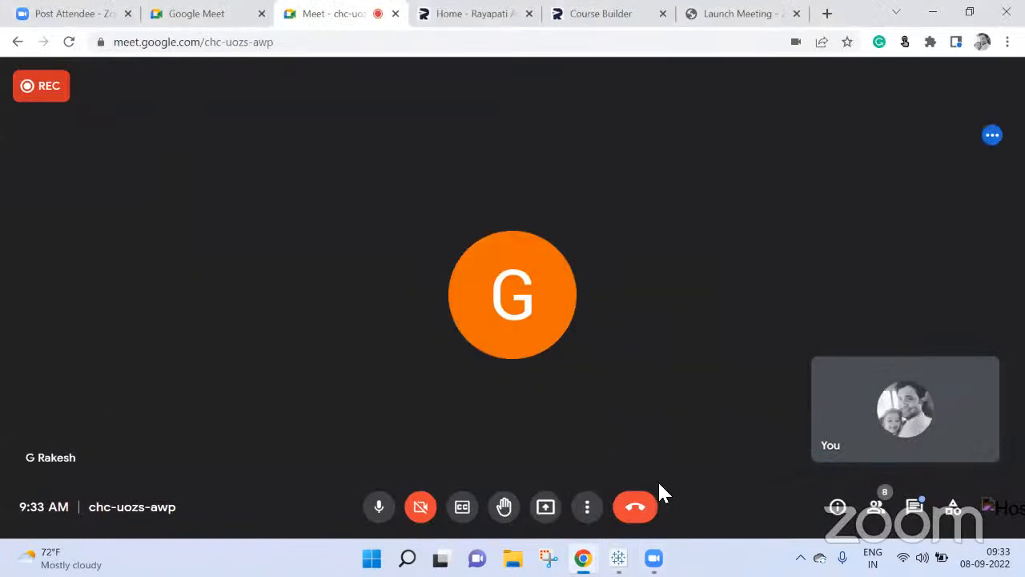
Step: Check the call's participant list, close it and admit the guest asking to join
click(876, 508)
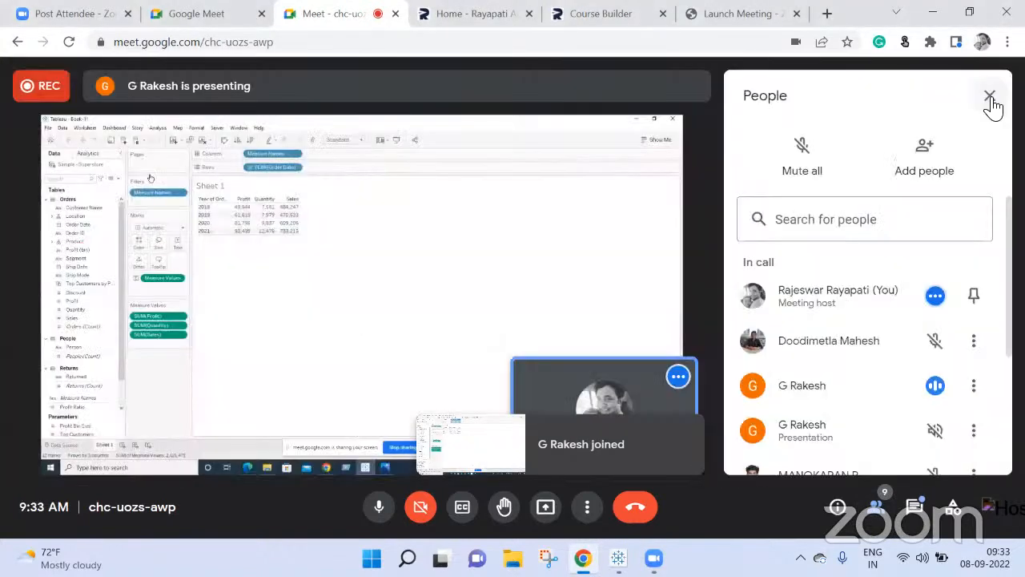
click(990, 97)
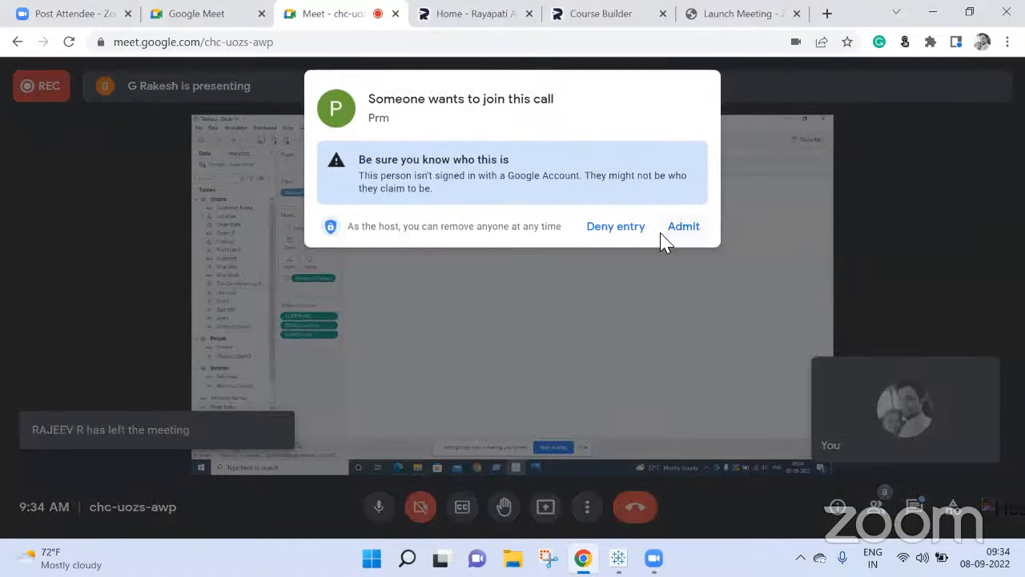
click(663, 237)
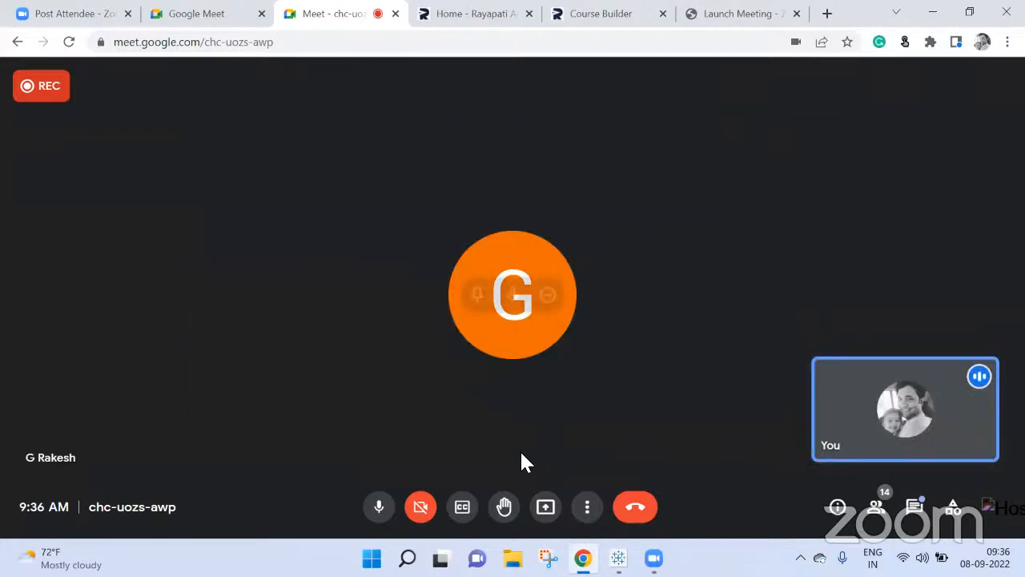
Step: Present the entire screen in the call again, with Tableau Public in front and the sharing notice hidden
click(546, 509)
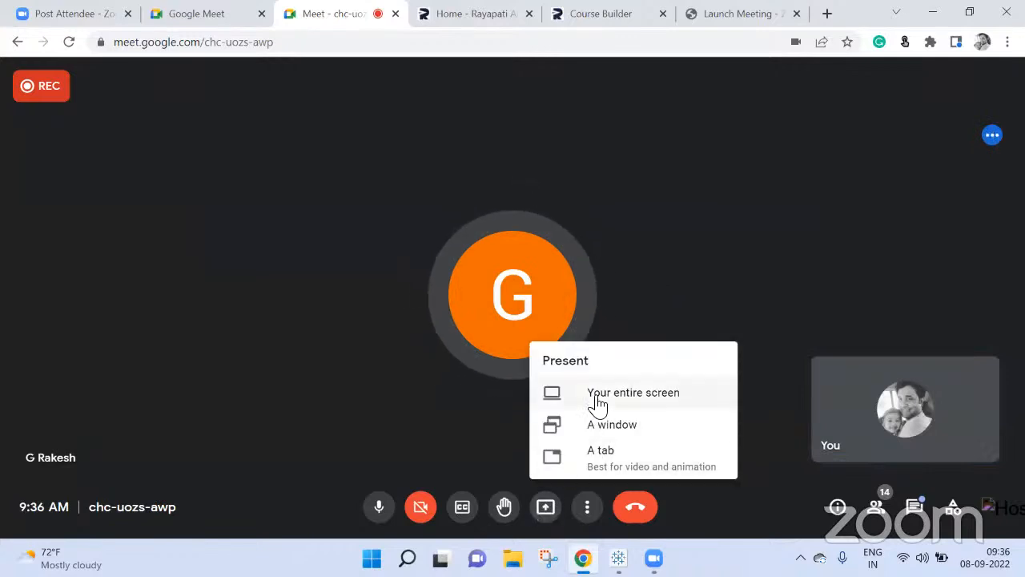
click(598, 400)
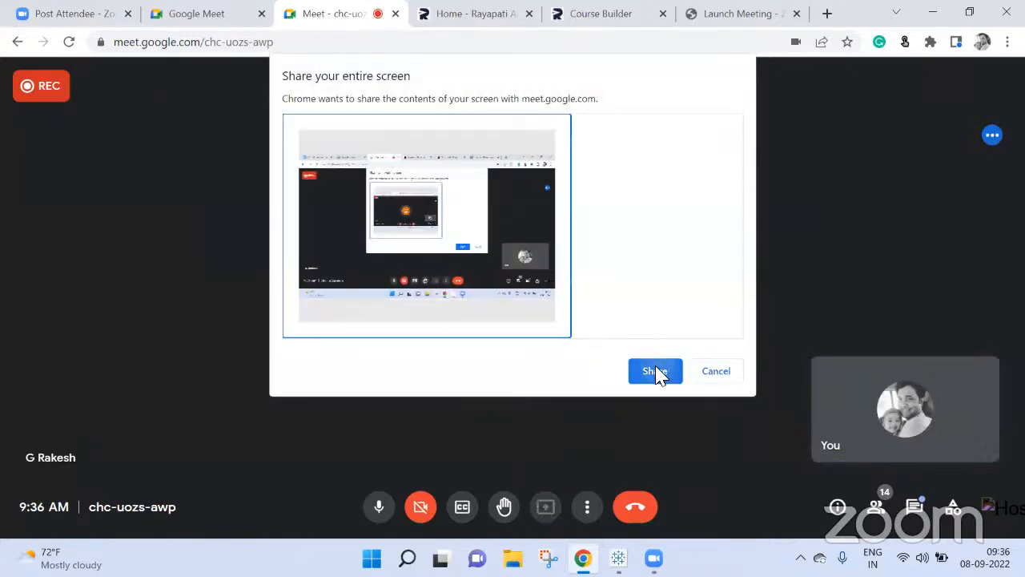
click(655, 371)
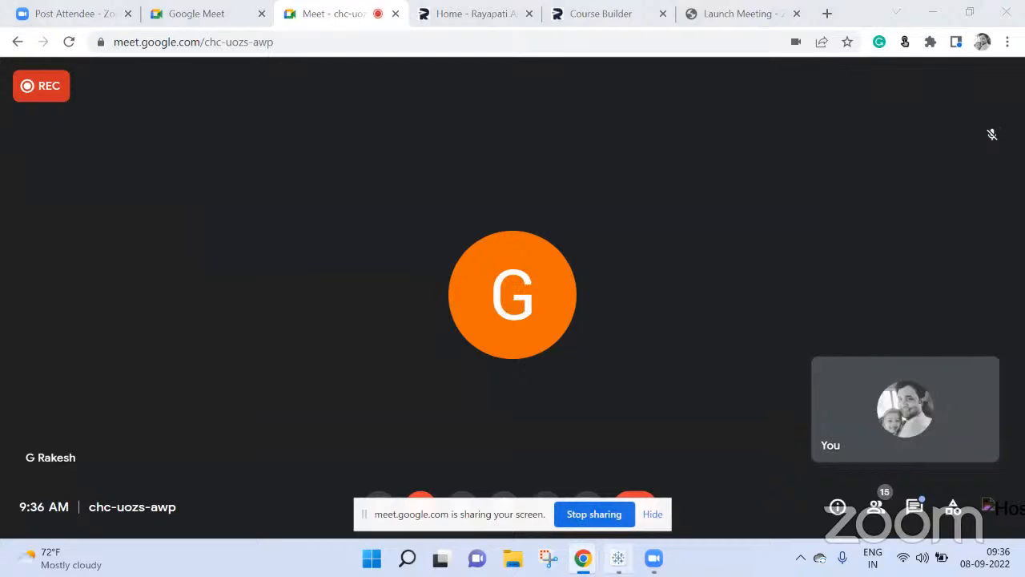
click(618, 558)
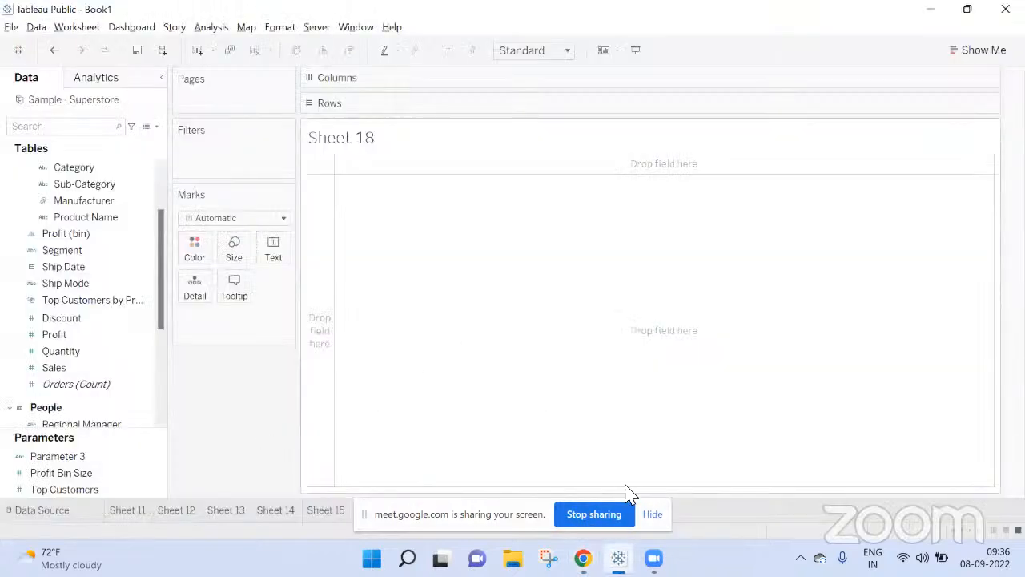
click(652, 514)
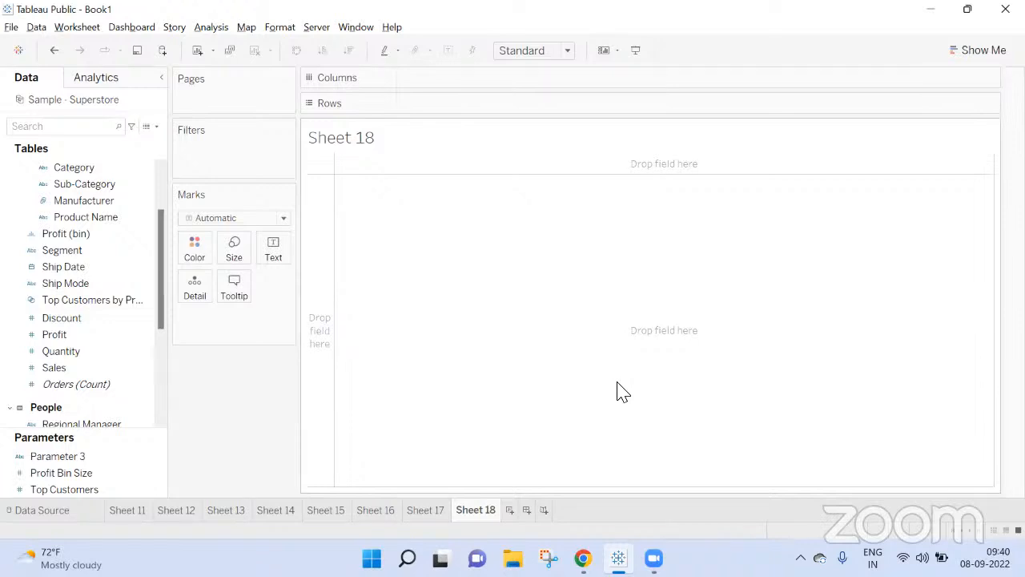
Step: Switch to Google Meet and open the in-call messages to read the attendees' questions
mouse_move(582, 558)
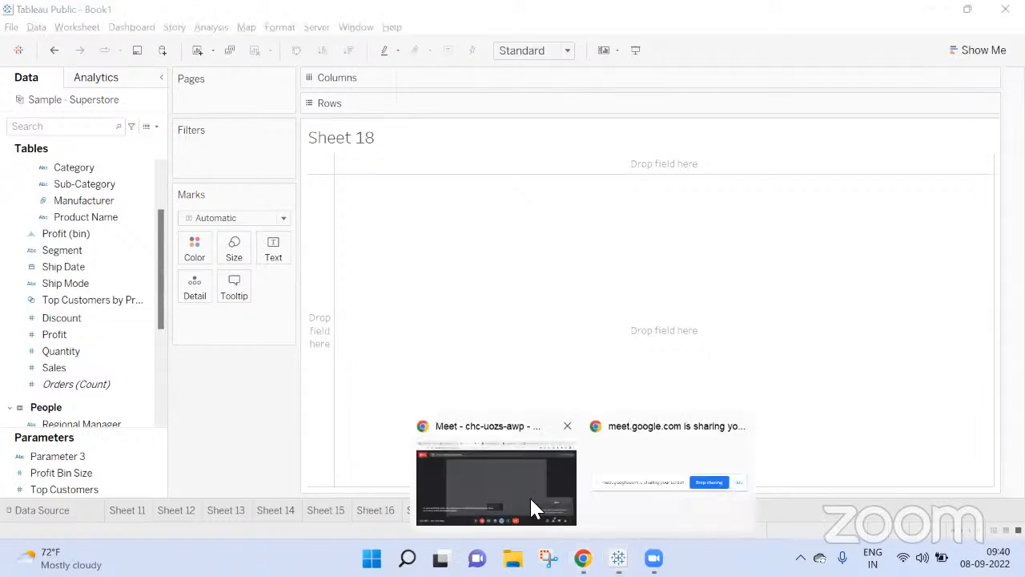
click(491, 459)
click(921, 512)
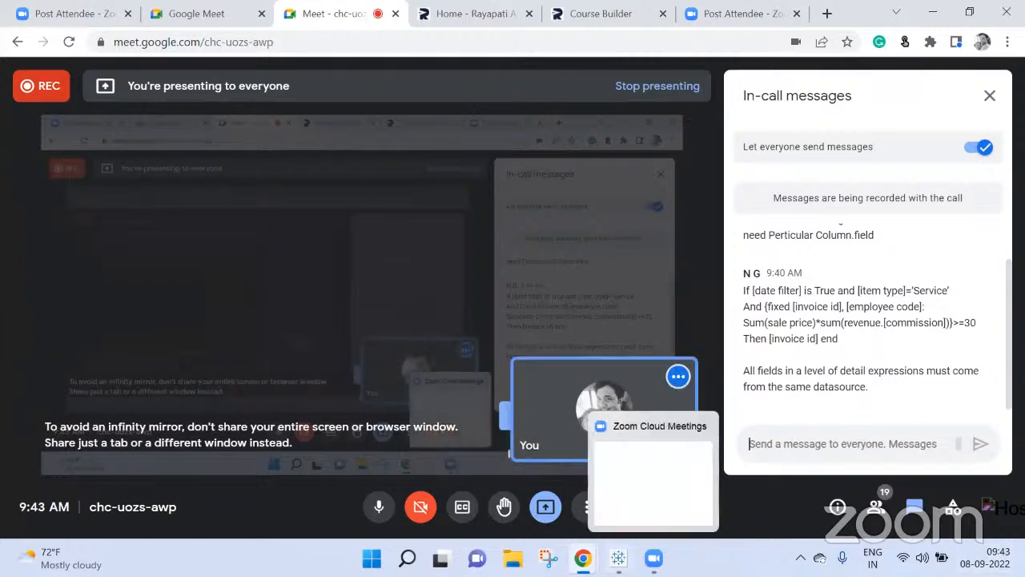
Step: In Tableau's Sheet 18, place Customer Name and then Order ID on Rows, adding all members of both fields
click(618, 558)
scroll(58, 317, up, 3)
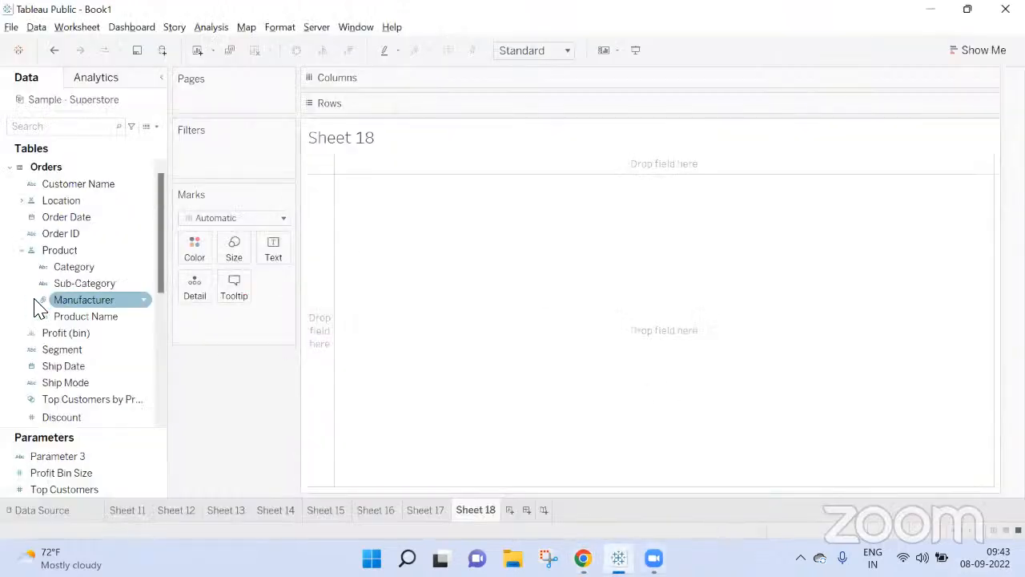
drag(70, 240, 450, 106)
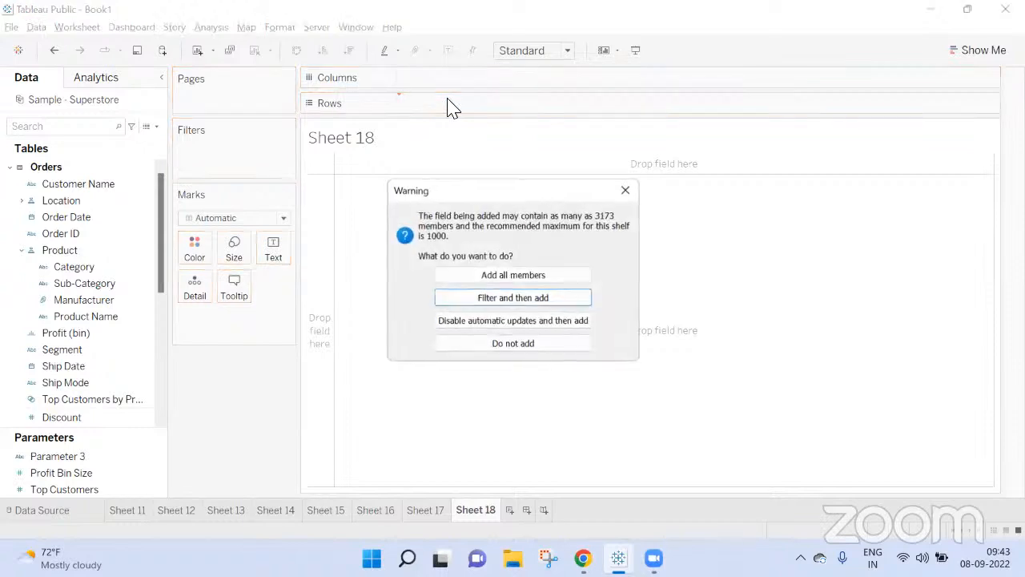
click(526, 274)
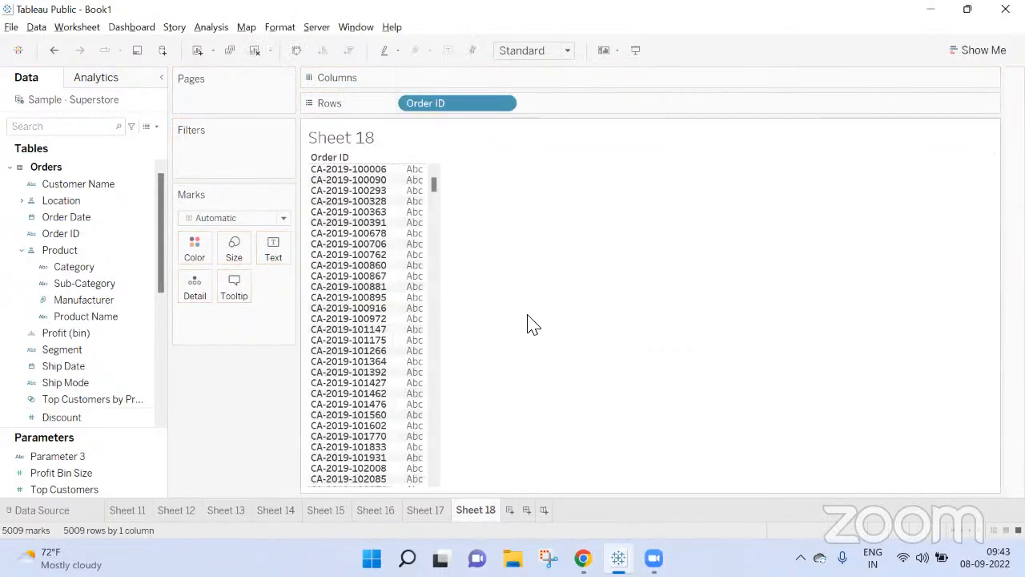
click(94, 250)
drag(80, 185, 405, 119)
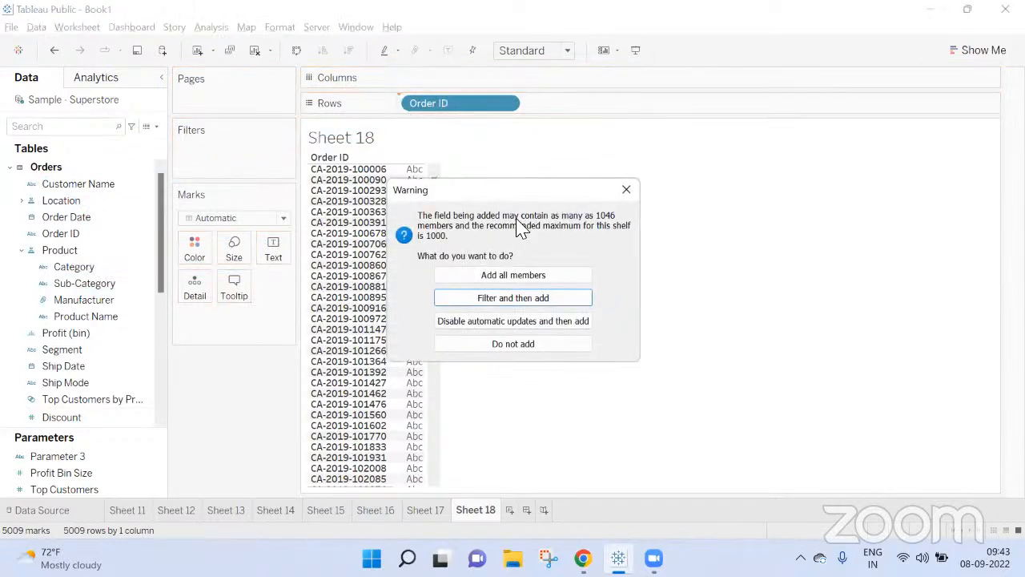
click(516, 276)
Step: Check the attendee's formula in the Meet chat, then show Sales as text for each order in Sheet 18
key(alt+Tab)
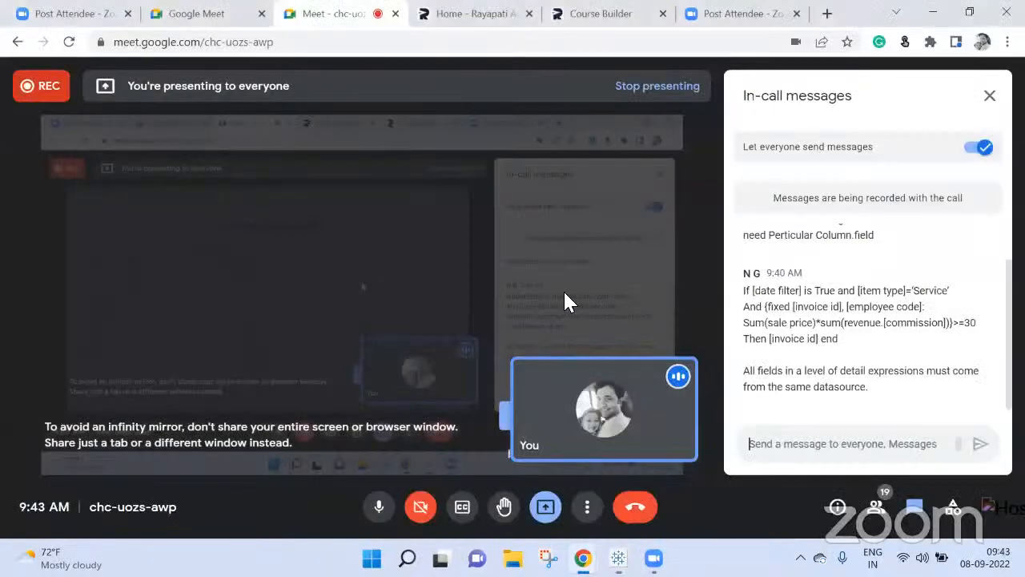
key(alt+Tab)
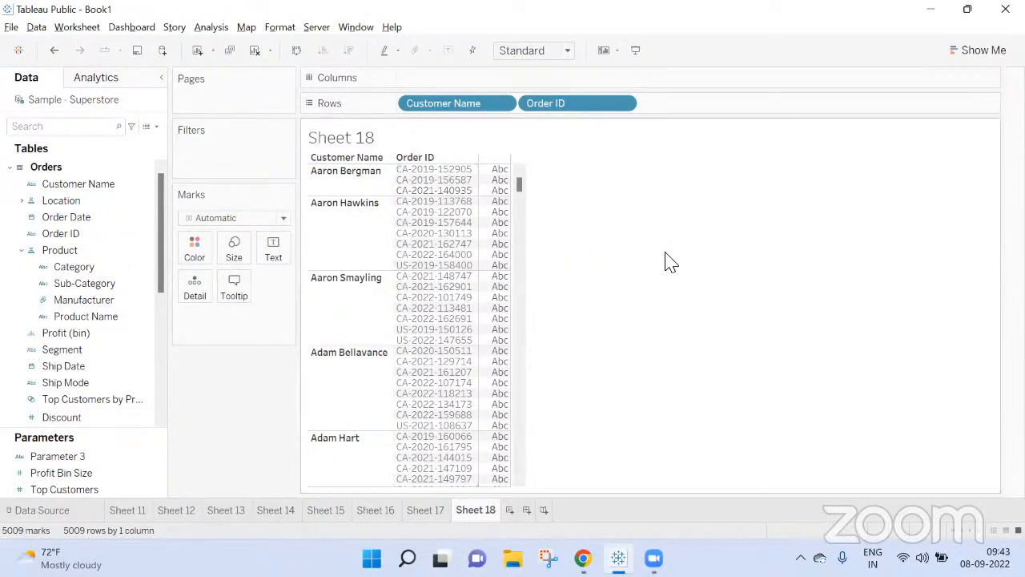
scroll(32, 337, down, 1)
drag(69, 417, 286, 247)
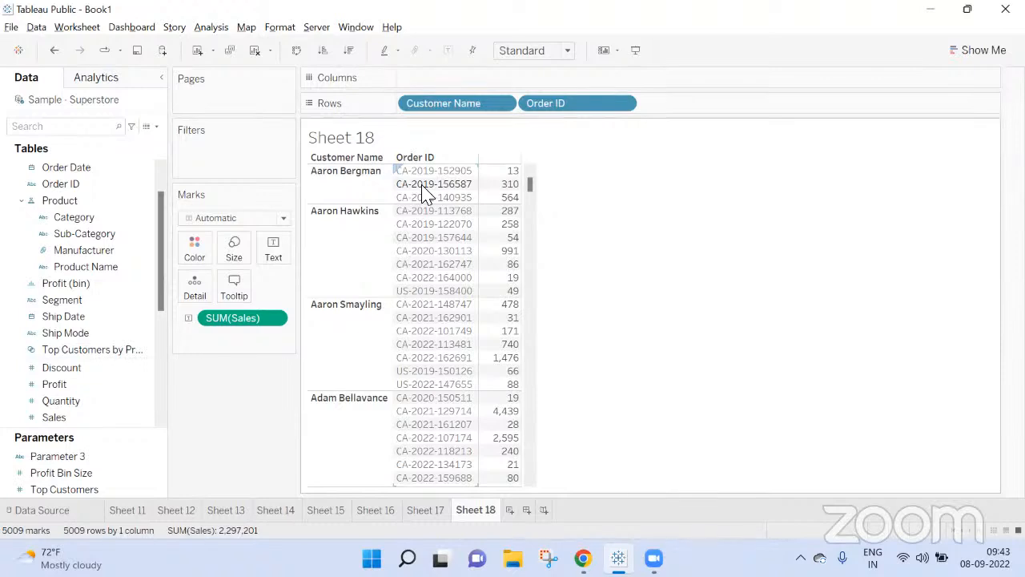
Step: Compare the chat's FIXED expression with the table, then remove Order ID from Rows in Sheet 18
key(alt+Tab)
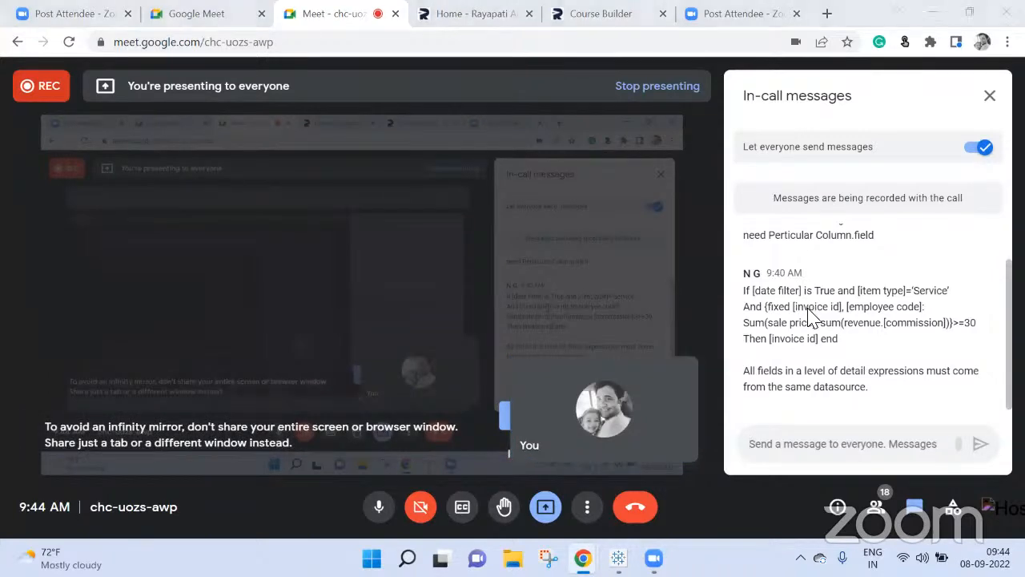
key(alt+Tab)
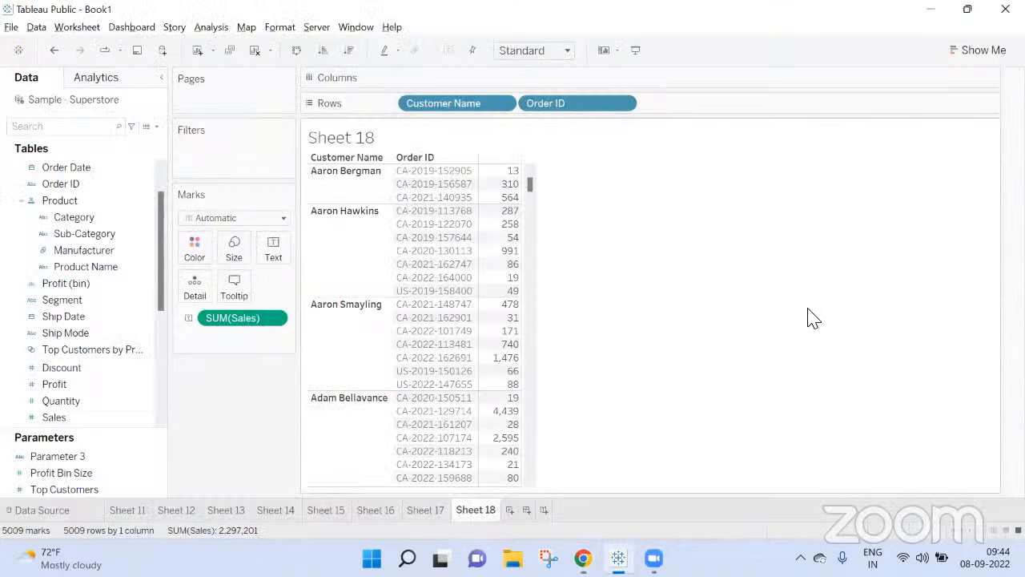
scroll(809, 317, down, 1)
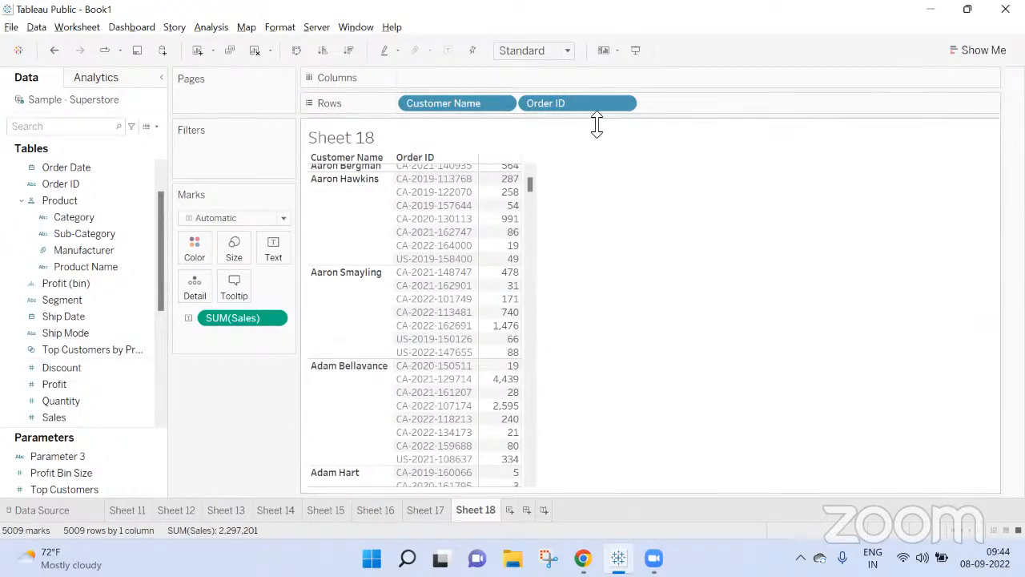
drag(590, 106, 222, 439)
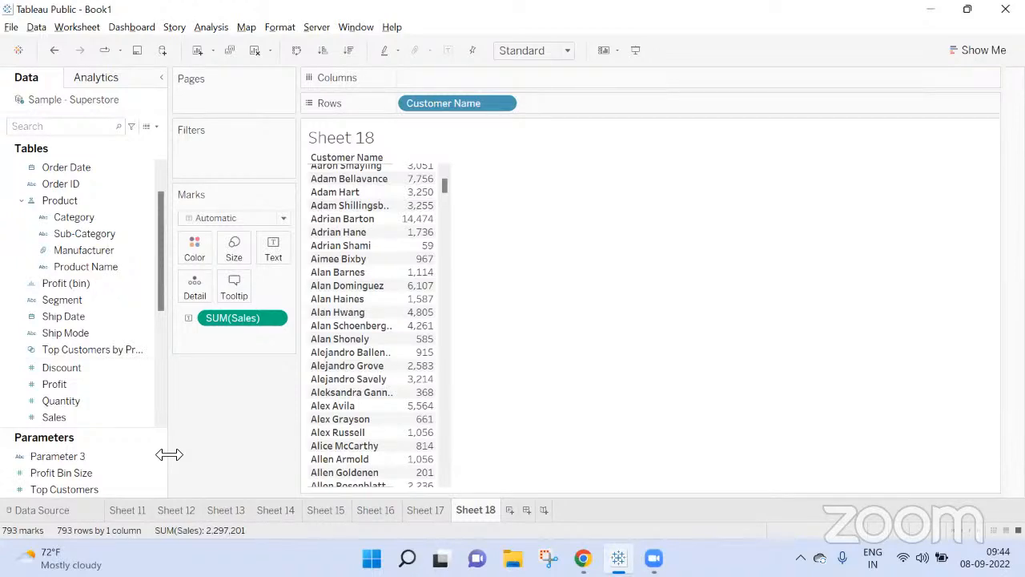
Step: Return to Google Meet, close the in-call messages, look through the participant list and close it
click(583, 559)
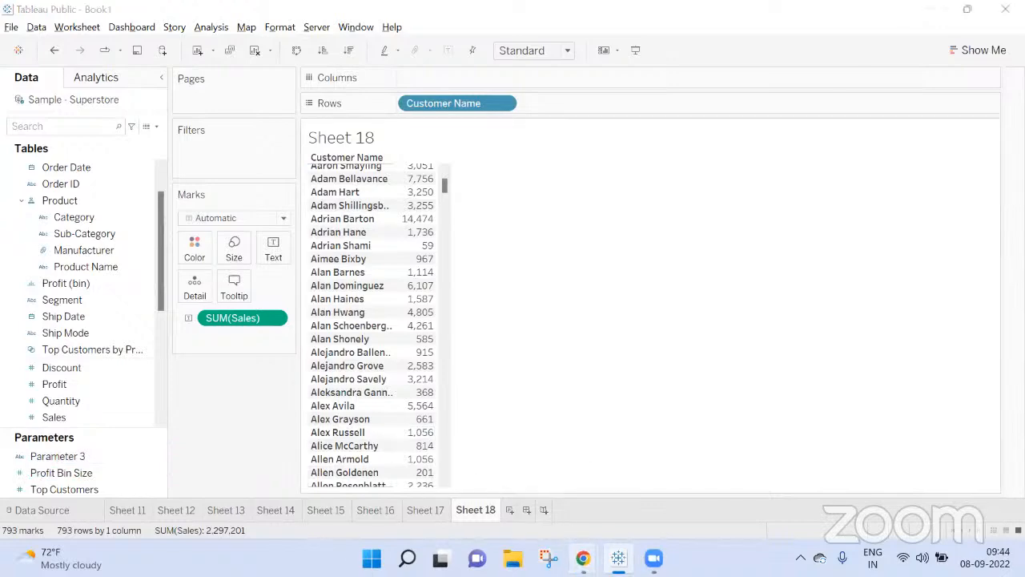
click(494, 474)
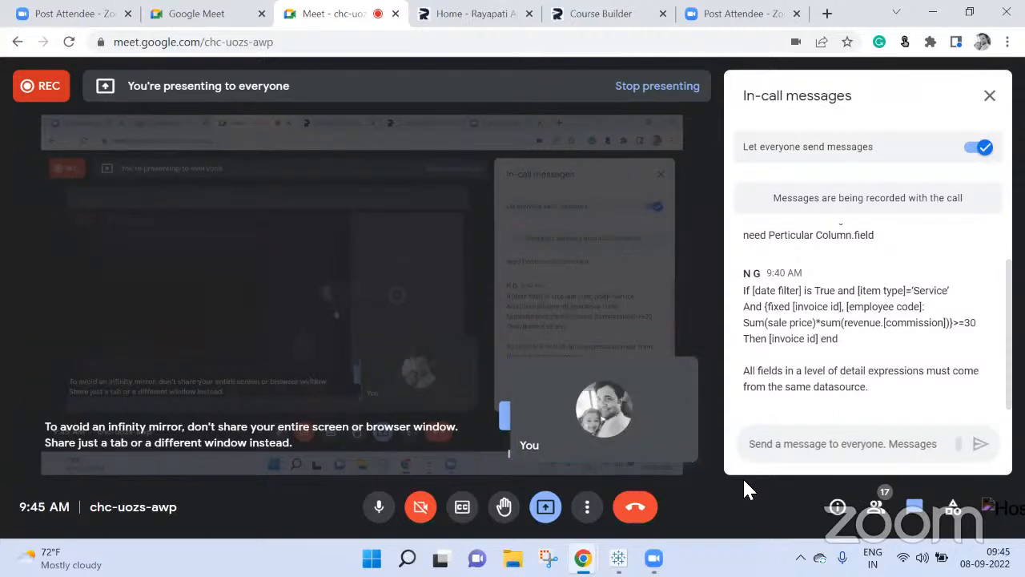
click(990, 96)
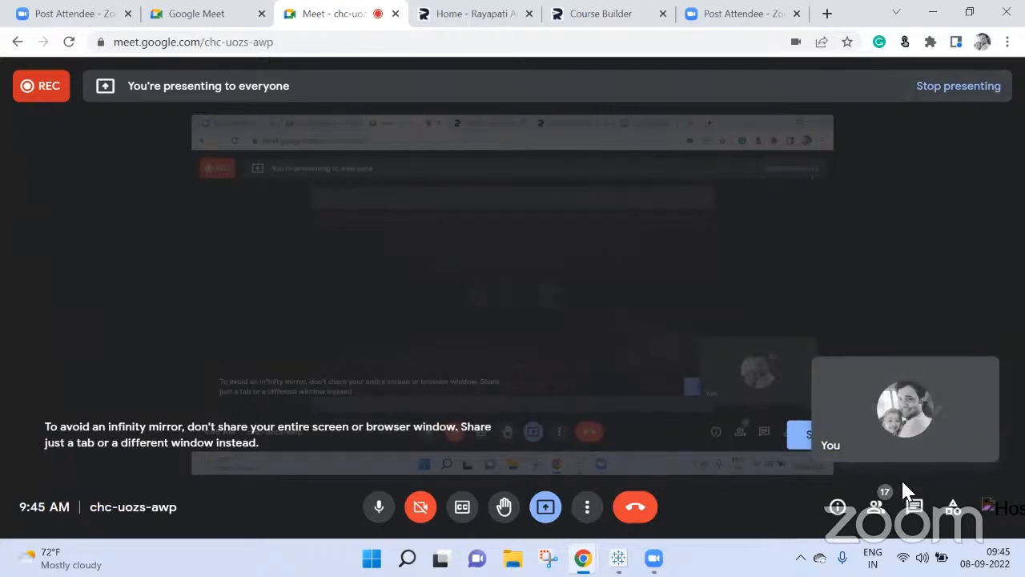
click(879, 509)
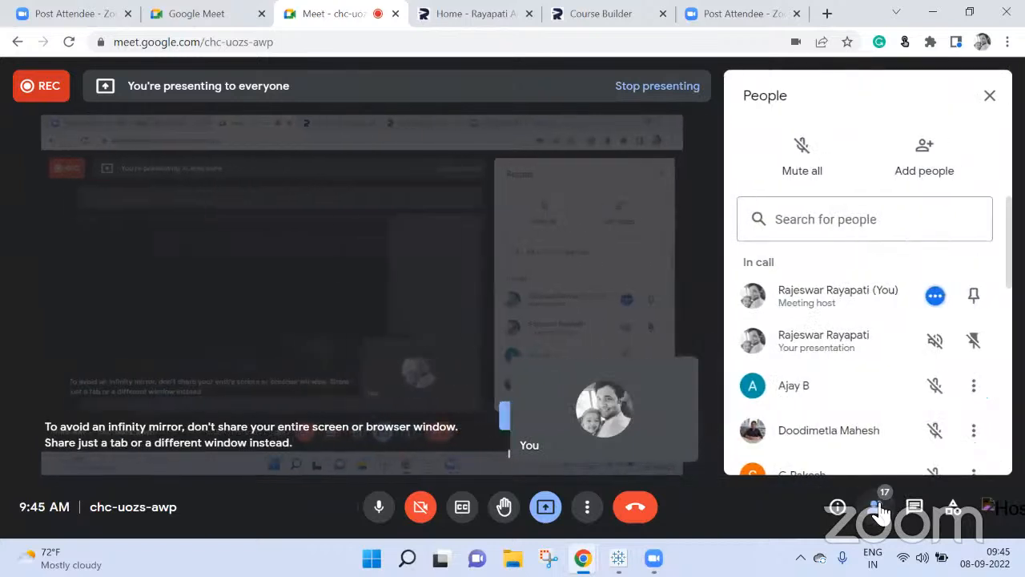
scroll(871, 389, down, 3)
scroll(840, 373, down, 3)
scroll(870, 321, up, 4)
click(990, 95)
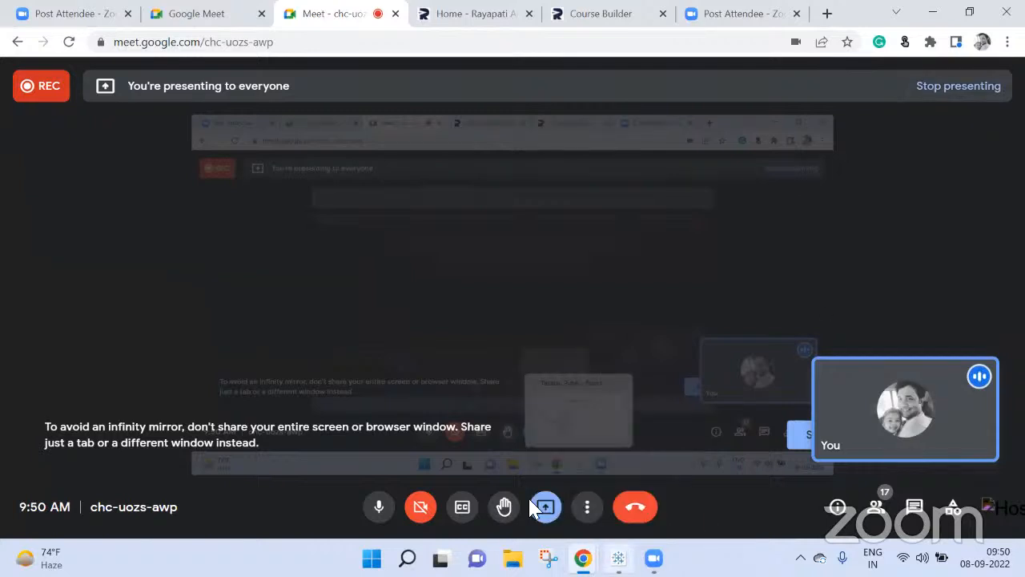
Step: Switch to Tableau and review the options of the Sample - Superstore data source, including the fields available for editing aliases
click(619, 558)
right_click(42, 98)
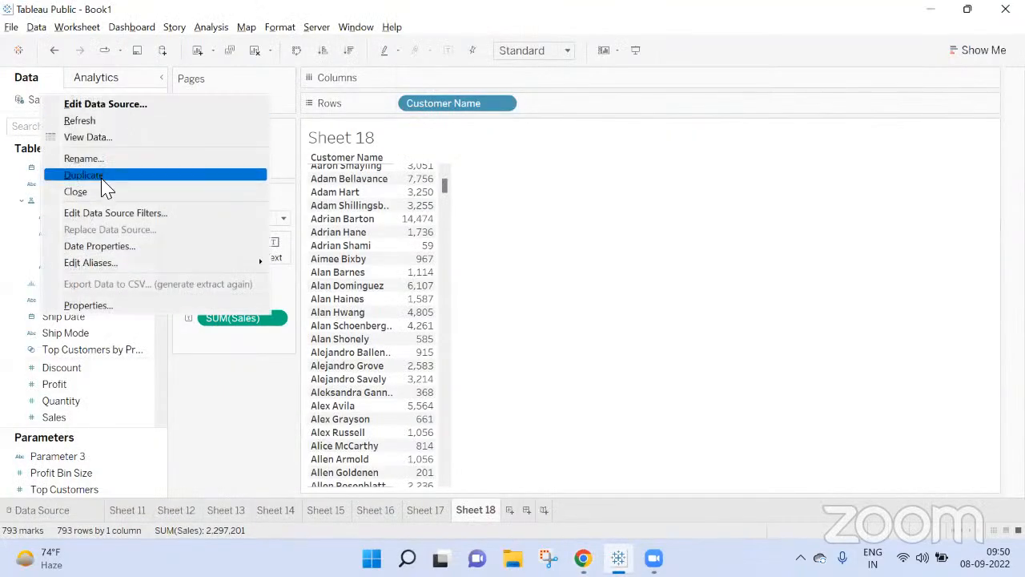
click(28, 109)
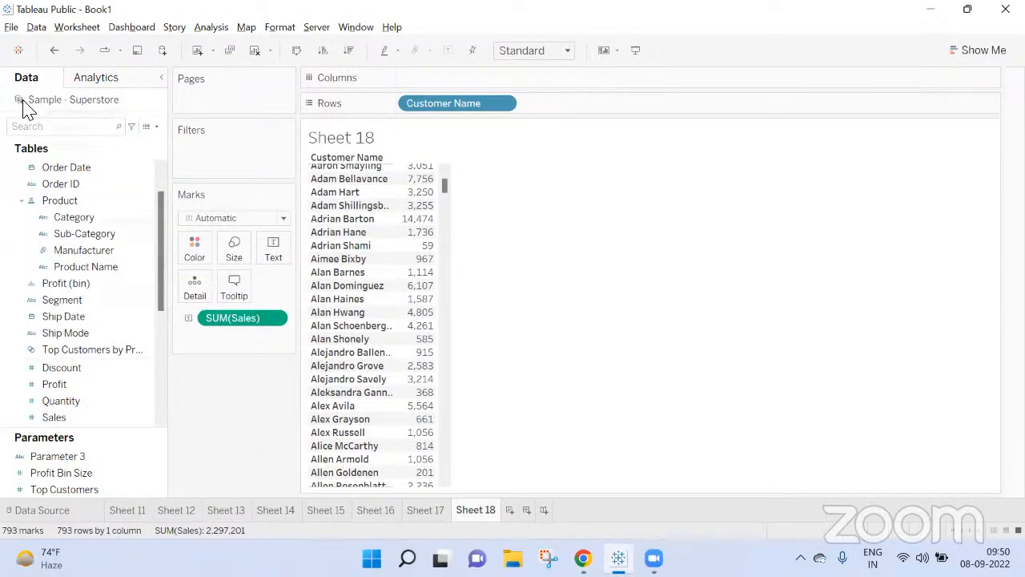
right_click(23, 102)
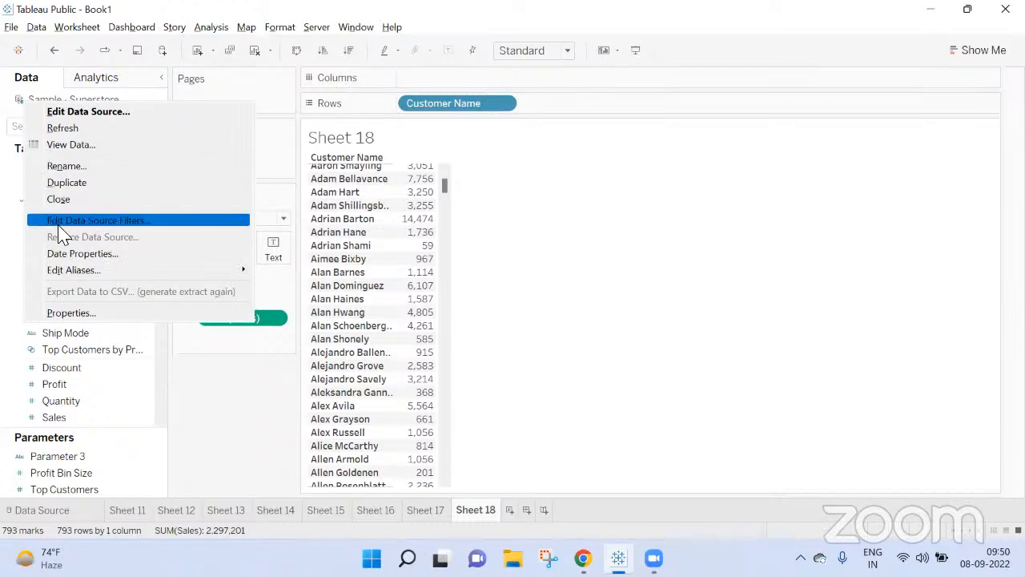
mouse_move(69, 274)
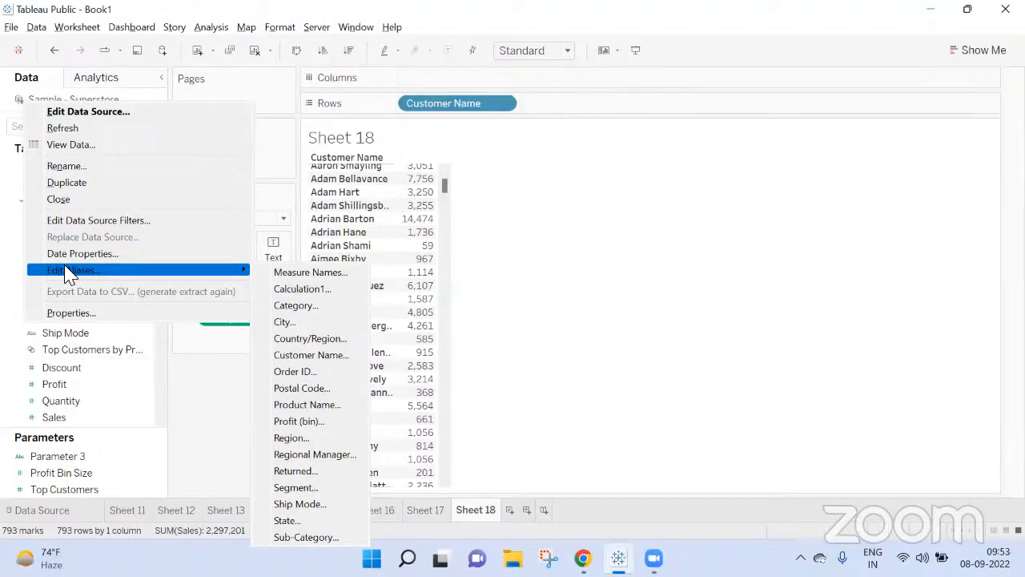
Step: Create a new worksheet and place Category on Rows
click(510, 509)
drag(80, 232, 430, 119)
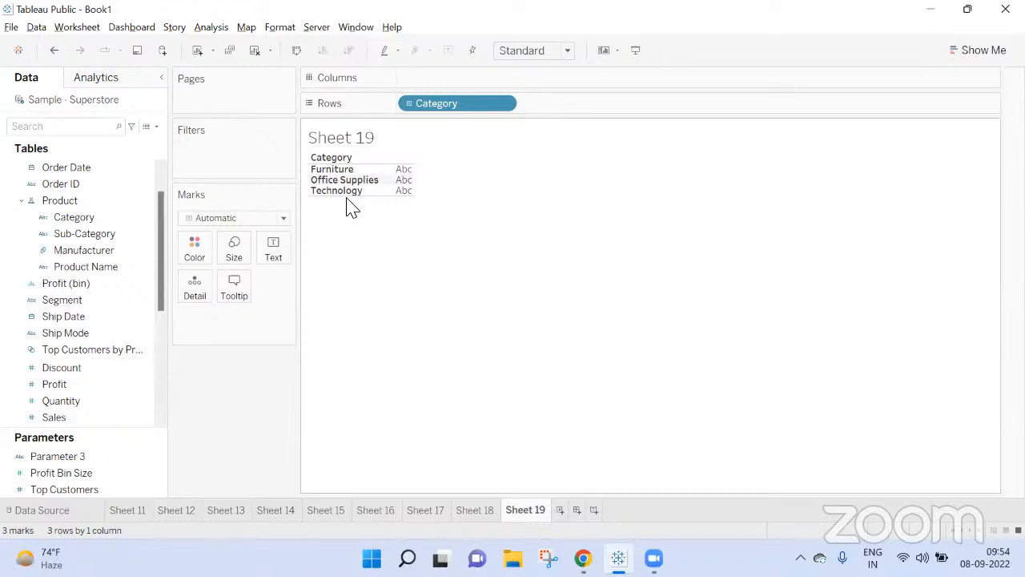
Step: Check Google Meet for raised hands, view Sheet 18 and Sheet 19 in Tableau, and return to the meeting
click(582, 558)
click(510, 469)
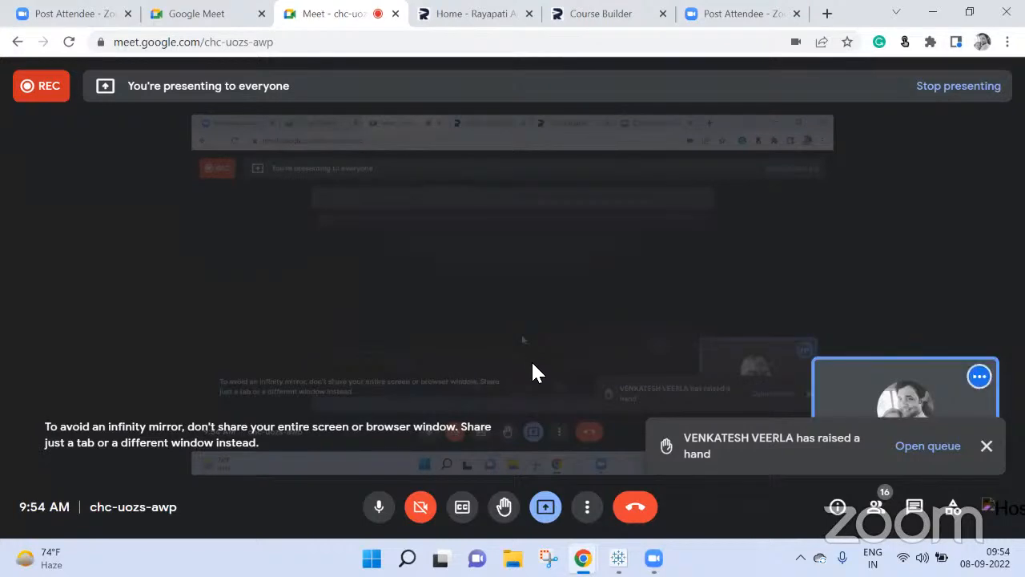
click(618, 558)
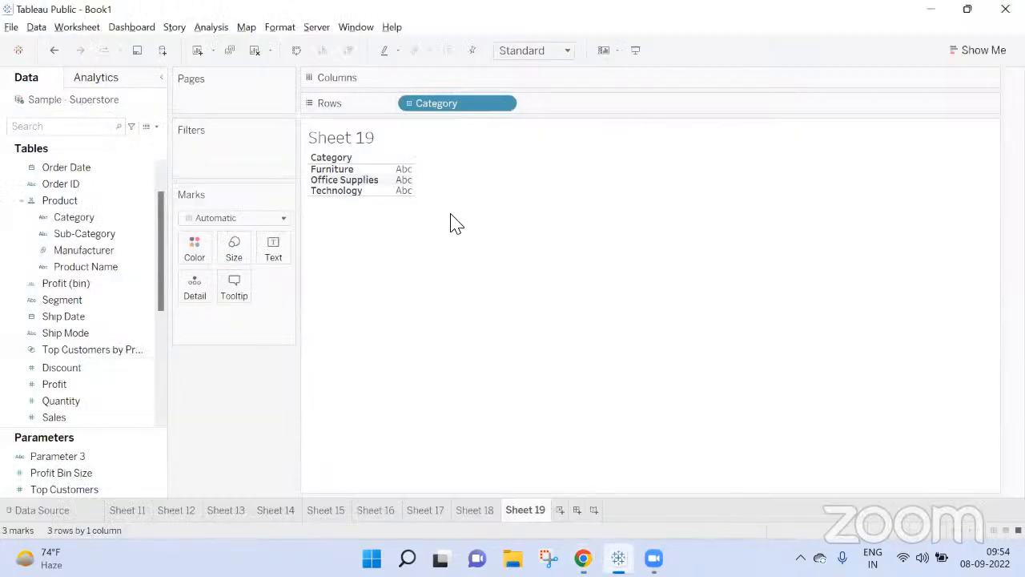
click(474, 510)
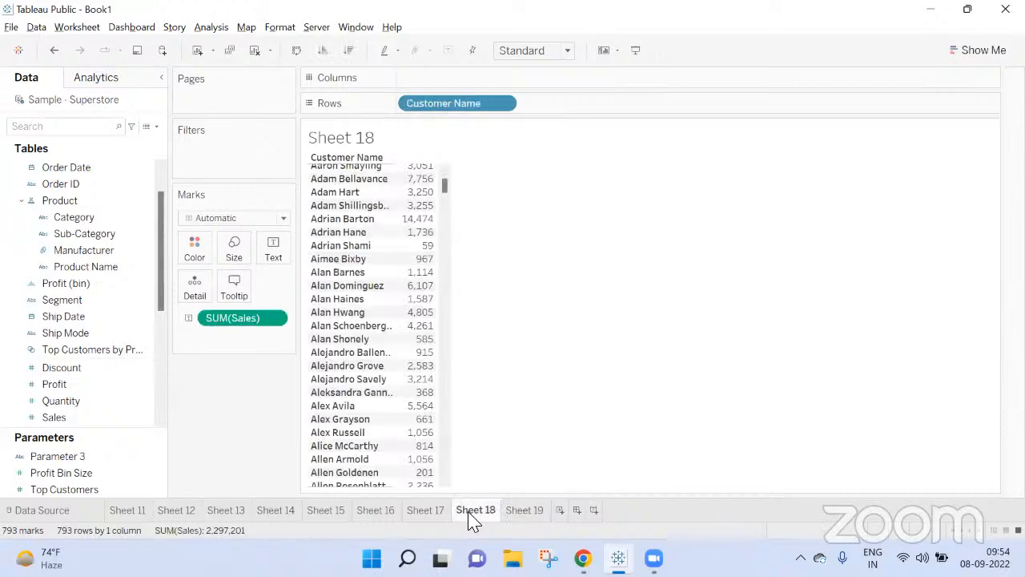
click(525, 510)
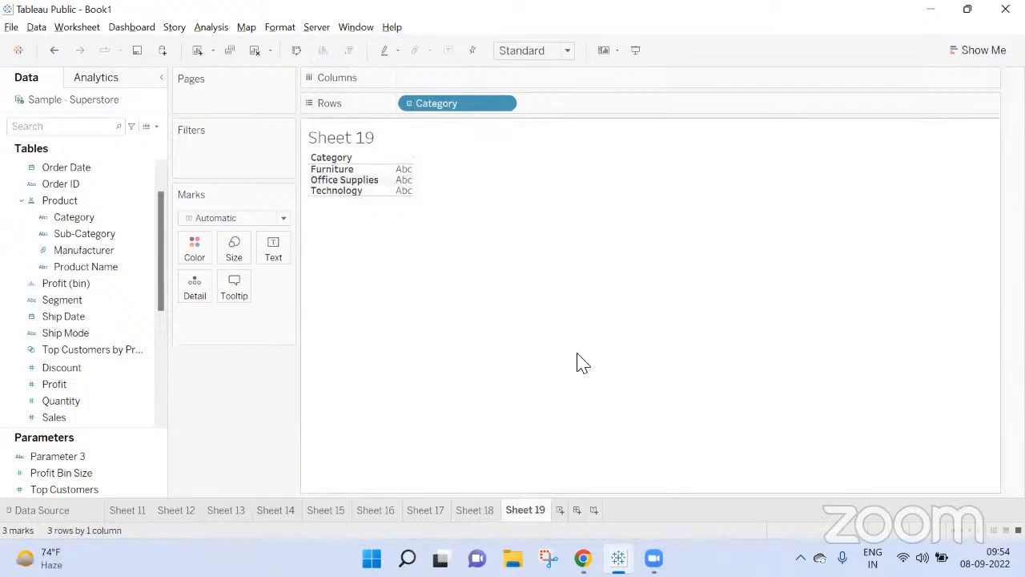
mouse_move(583, 559)
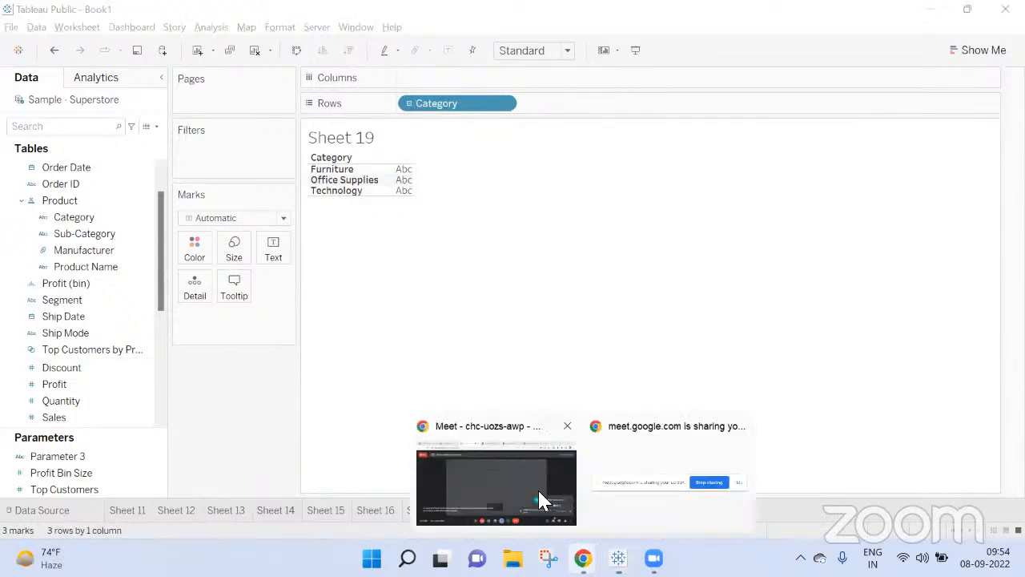
click(518, 467)
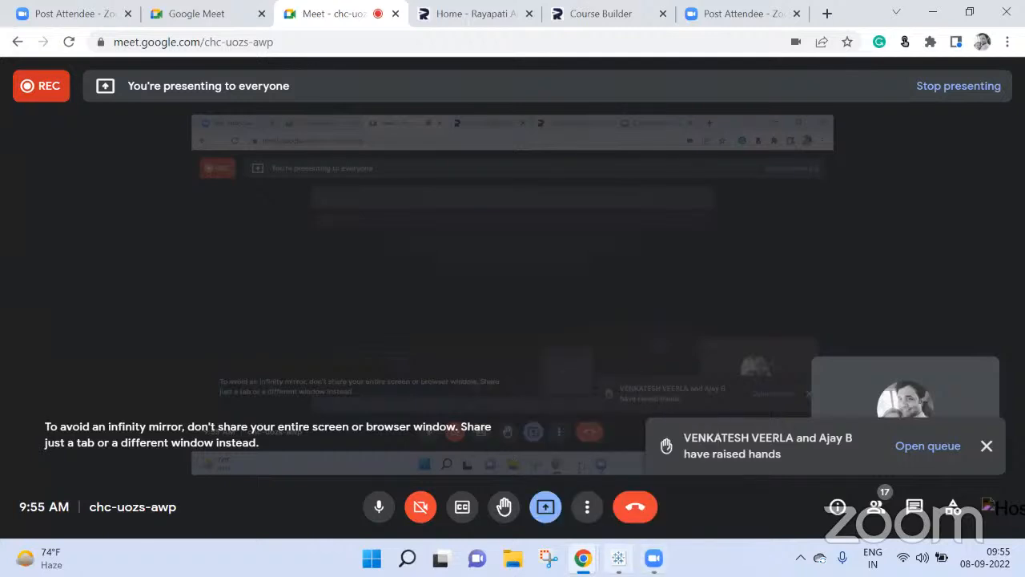
Step: Return to Tableau's data source and remove the People and Returns tables related to Orders
click(618, 558)
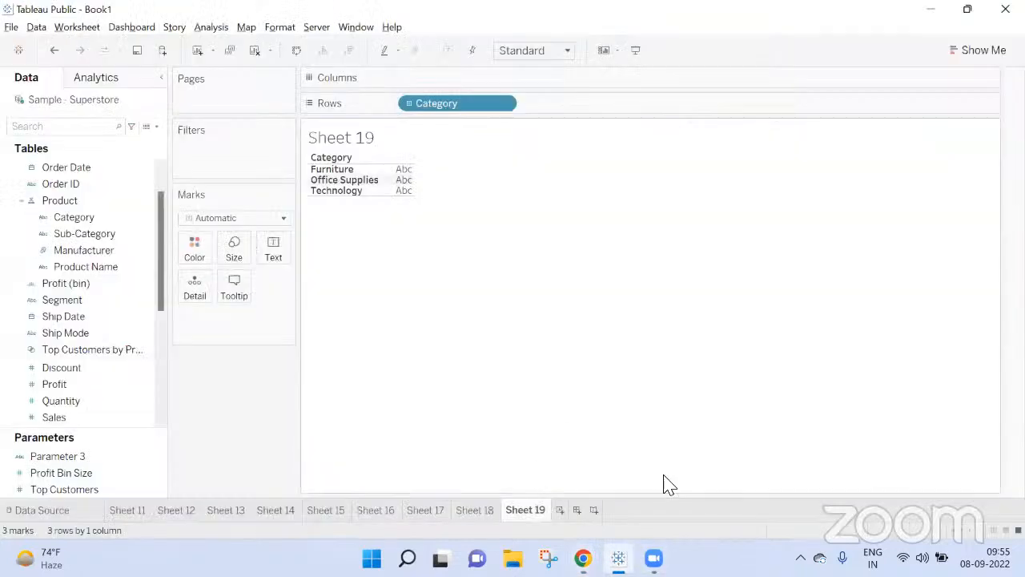
click(68, 514)
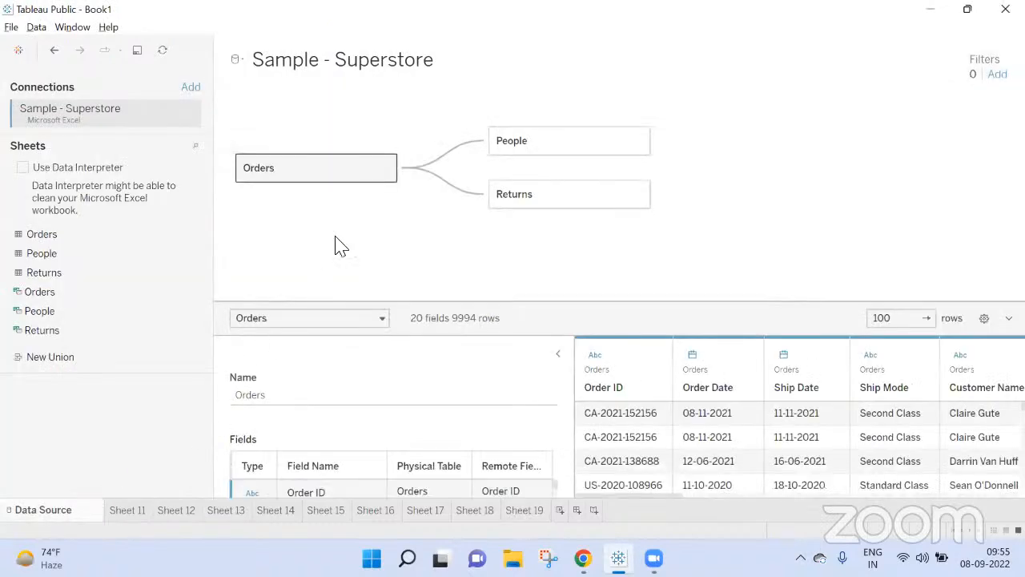
click(638, 141)
click(688, 207)
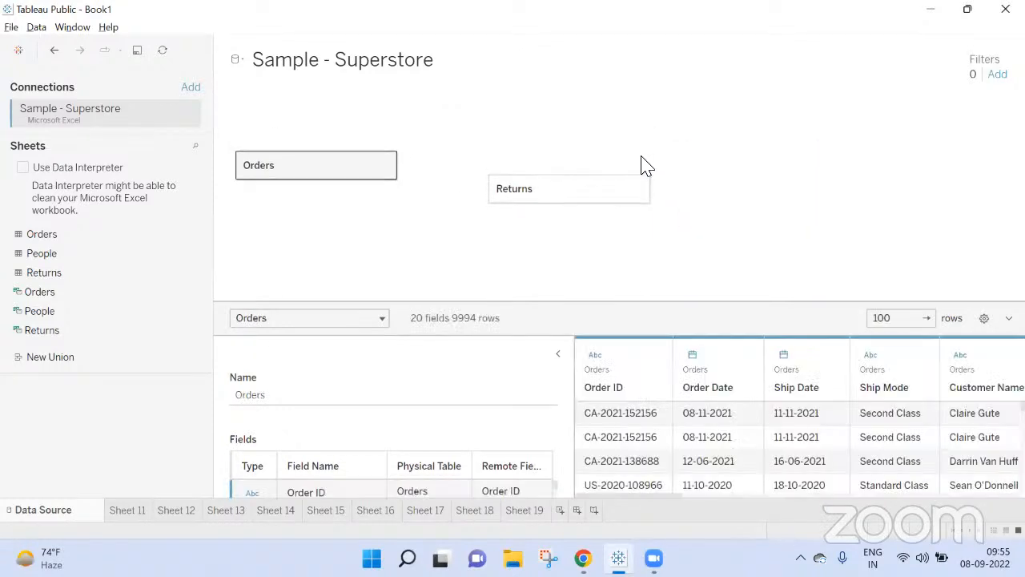
click(638, 141)
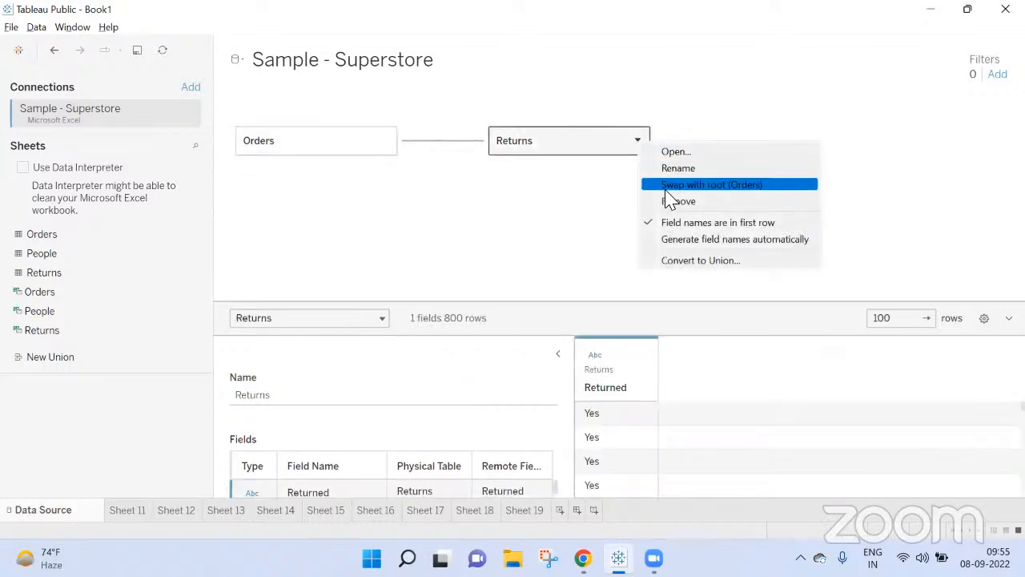
click(250, 104)
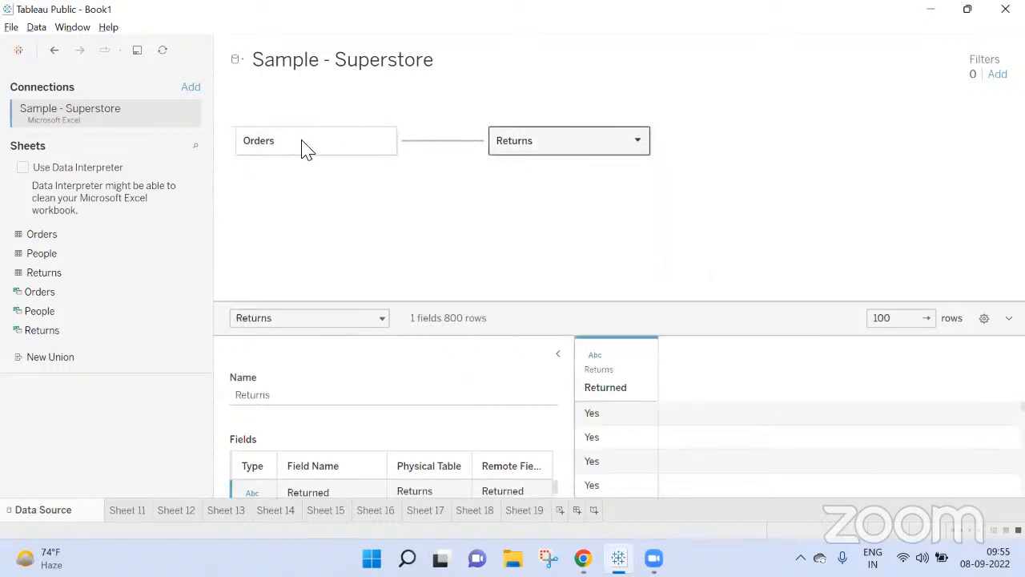
Step: Open the Orders logical table, join the People sheet to it with an inner join, and close the join canvas
double_click(303, 144)
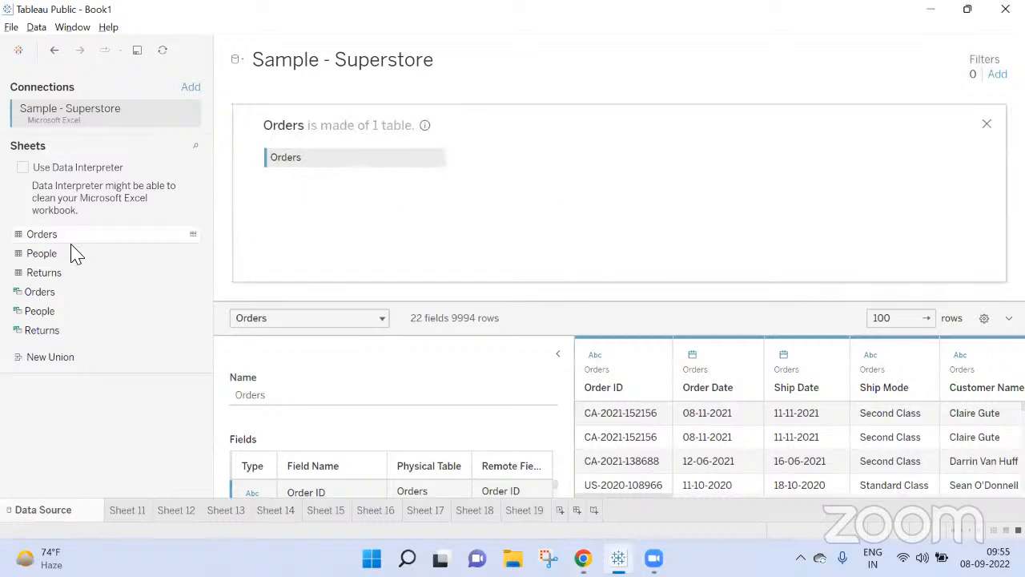
drag(59, 256, 647, 184)
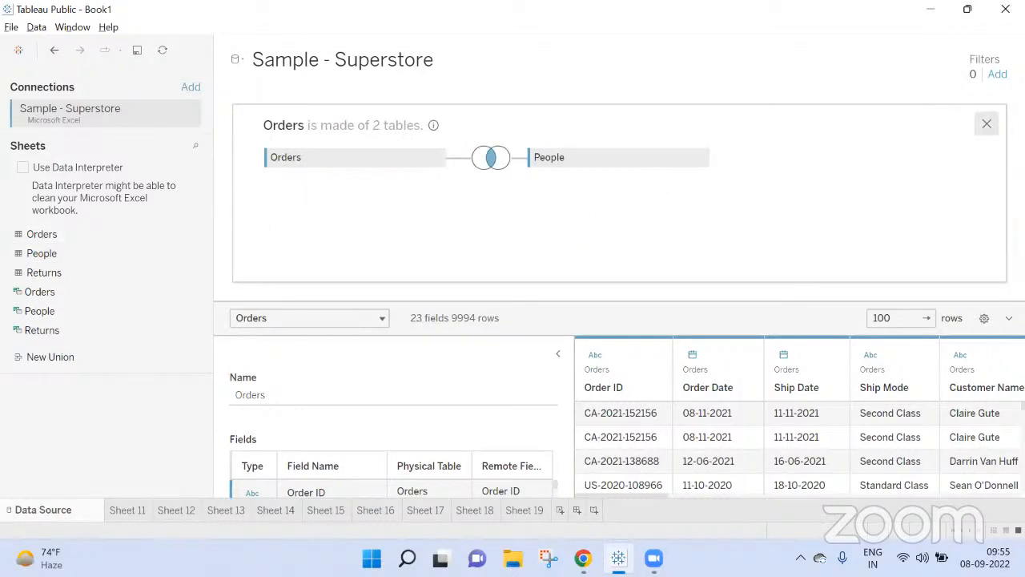
click(987, 124)
Step: Review the Orders table's options, inspect its join type and Region clause with People, and close the join canvas
right_click(353, 136)
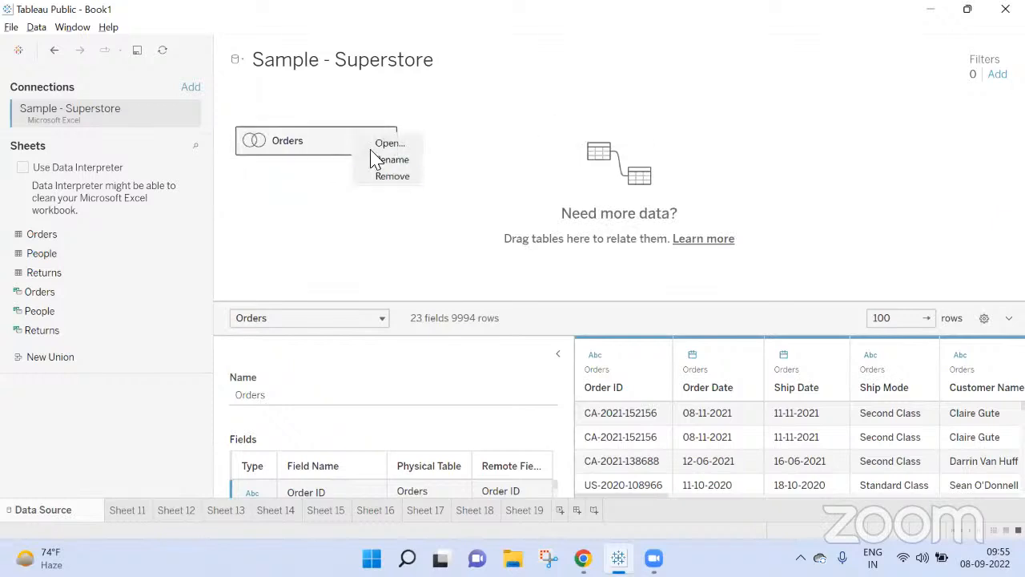
right_click(290, 153)
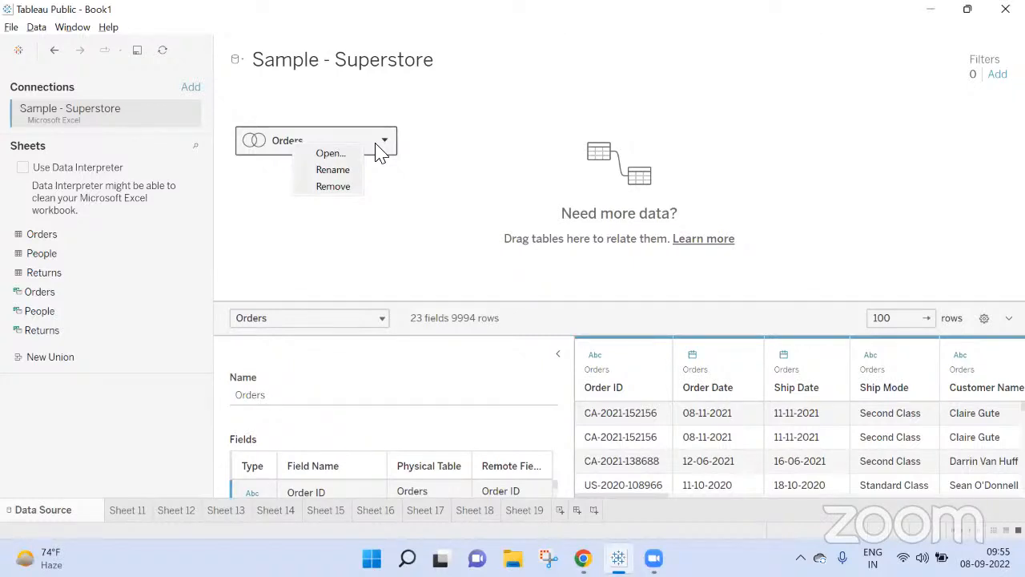
right_click(376, 147)
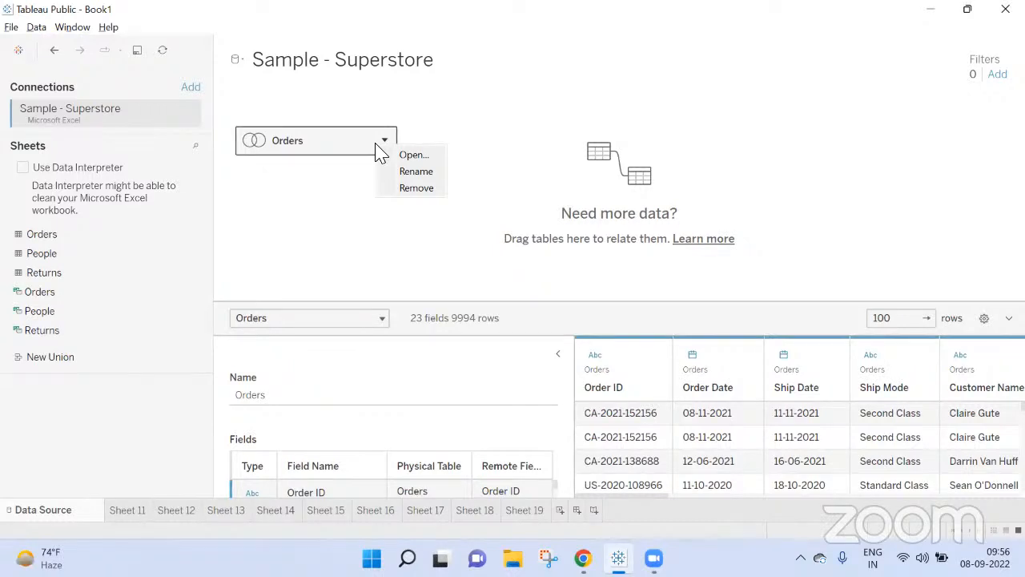
click(331, 152)
double_click(331, 151)
click(495, 158)
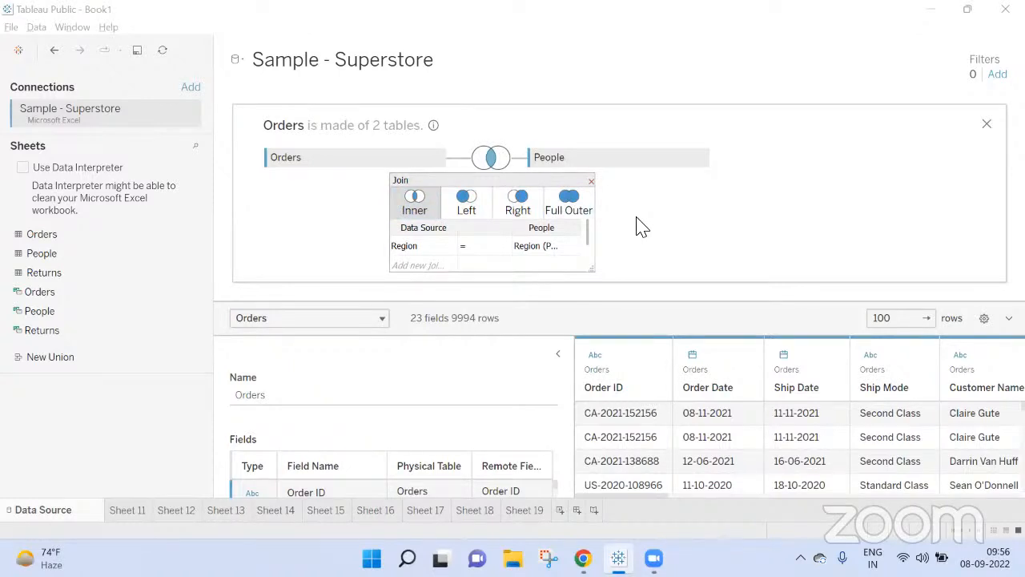
click(985, 126)
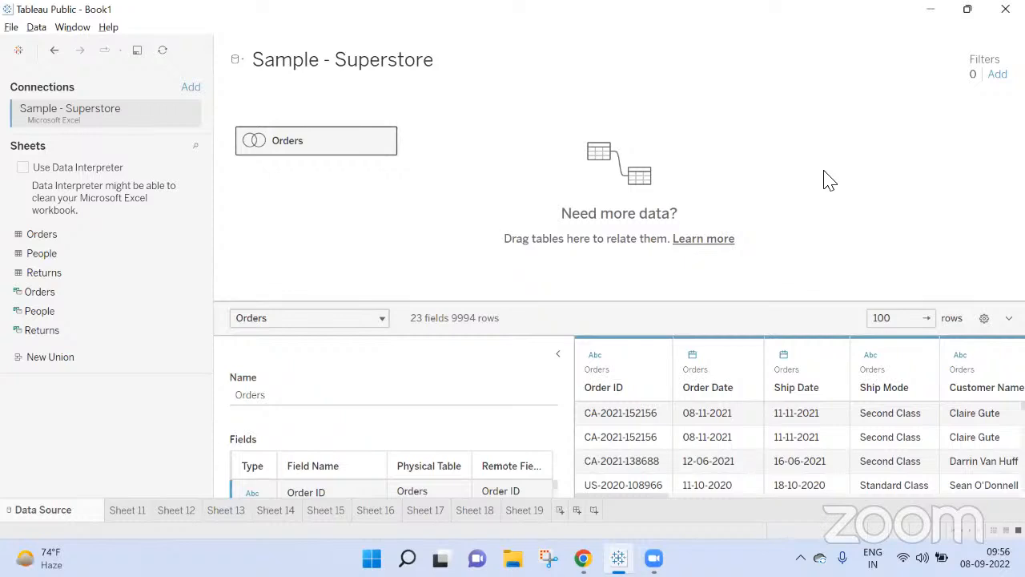
Step: Check the Google Meet call, return to Tableau and view Sheet 19 with the updated table list
mouse_move(583, 558)
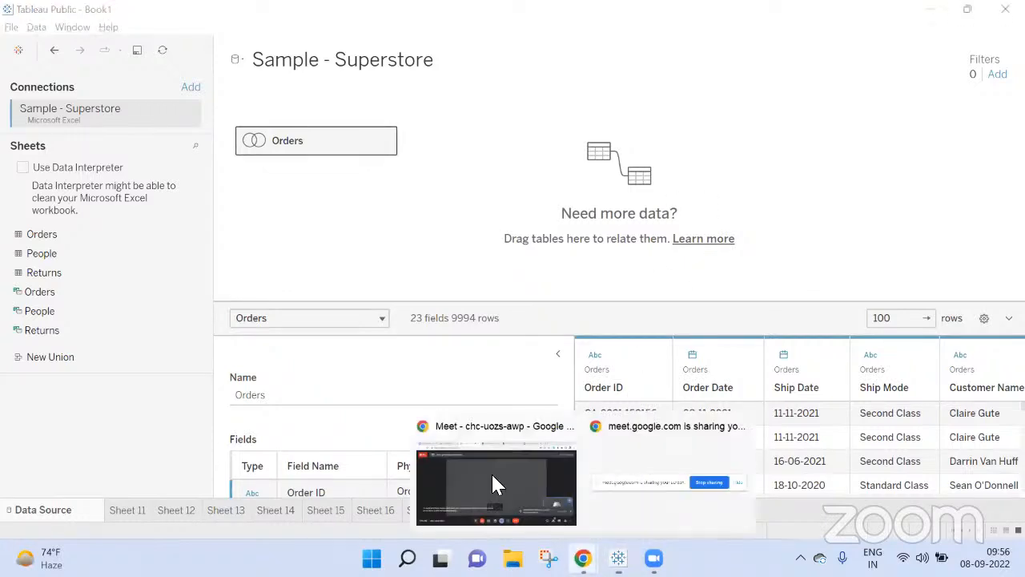
click(493, 478)
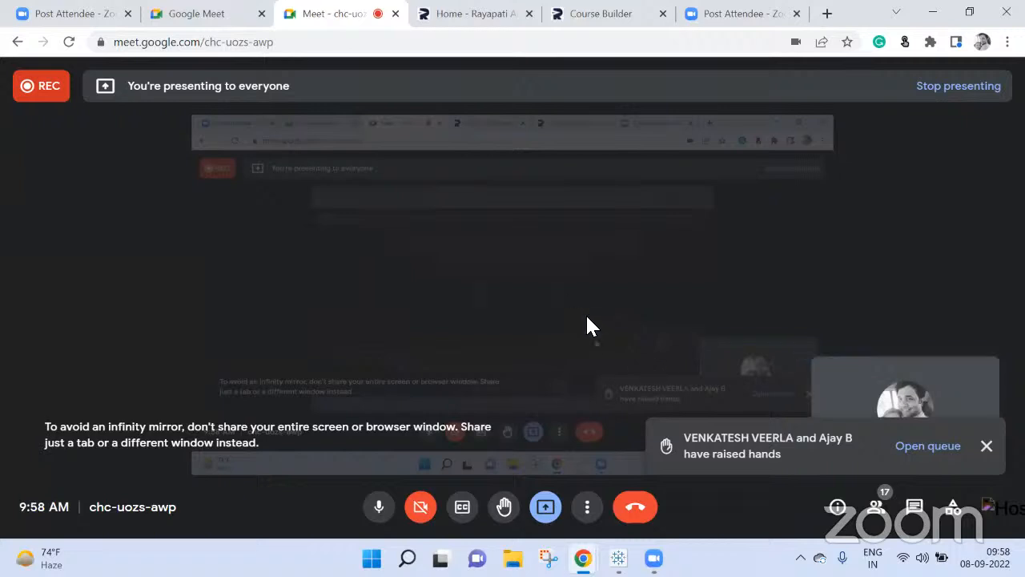
mouse_move(618, 558)
click(583, 480)
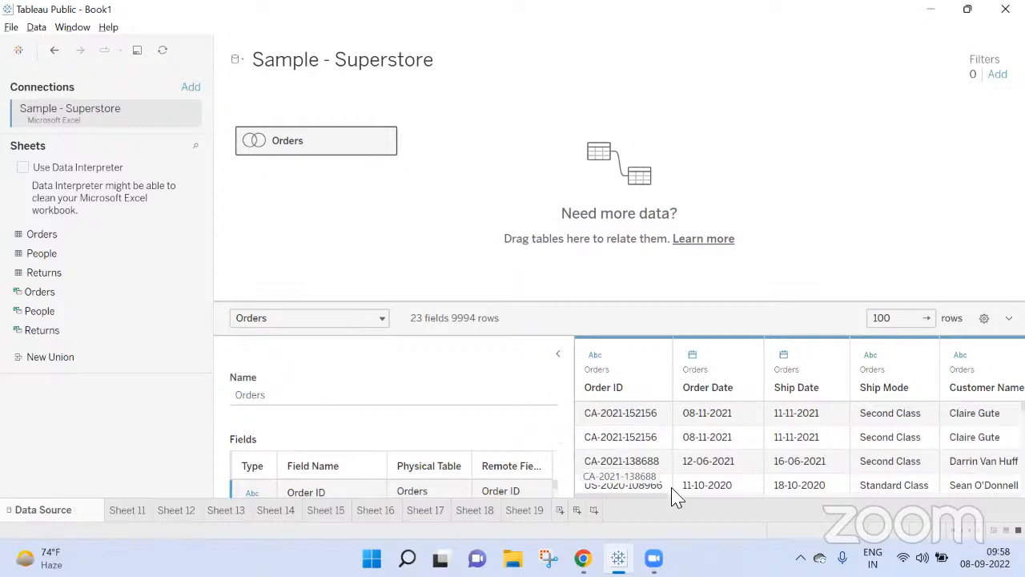
click(526, 510)
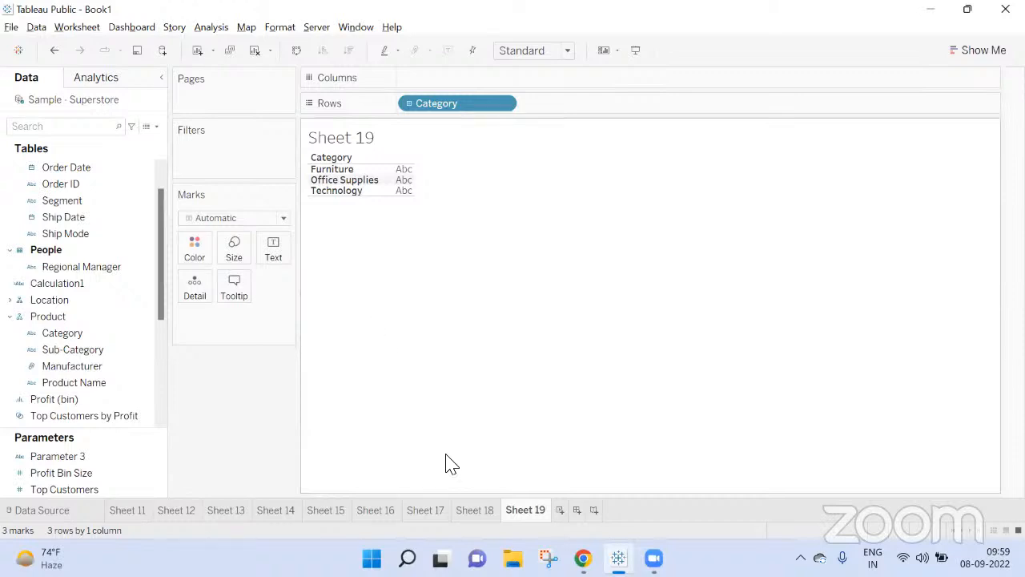
Step: Switch to Chrome and open the Rayapati YouTube channel's videos in a new tab
click(582, 558)
click(496, 464)
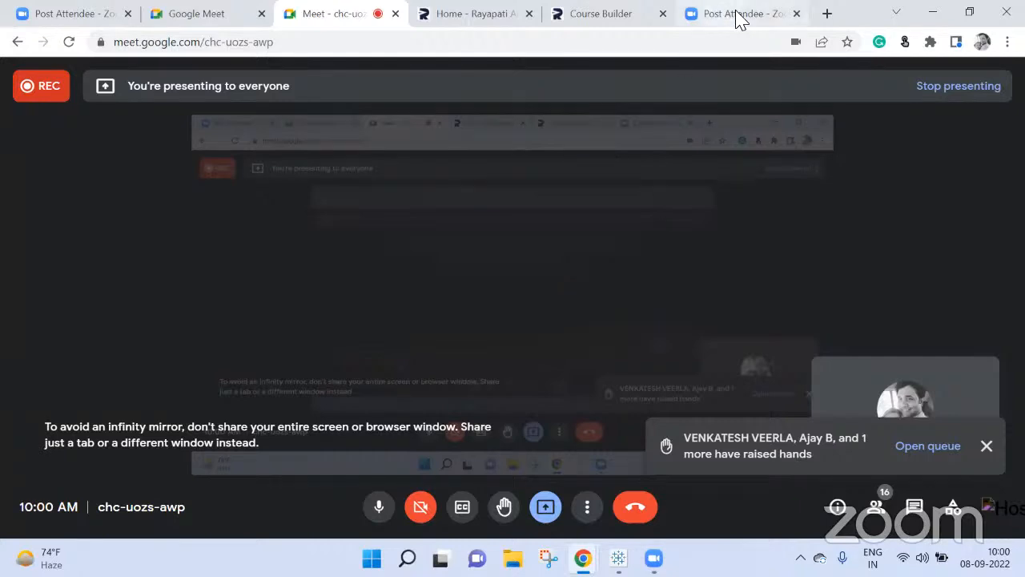
click(825, 16)
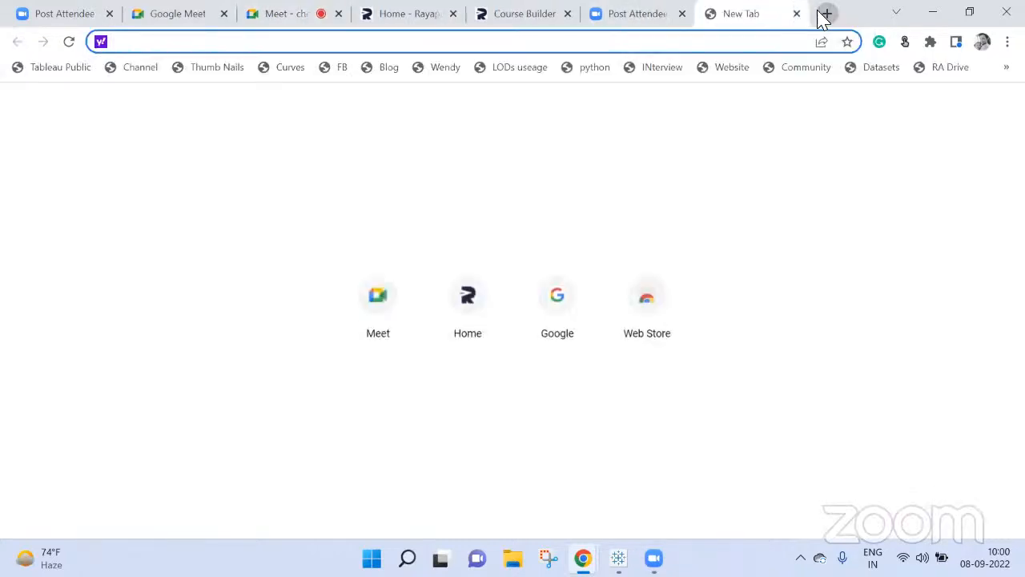
text(yout)
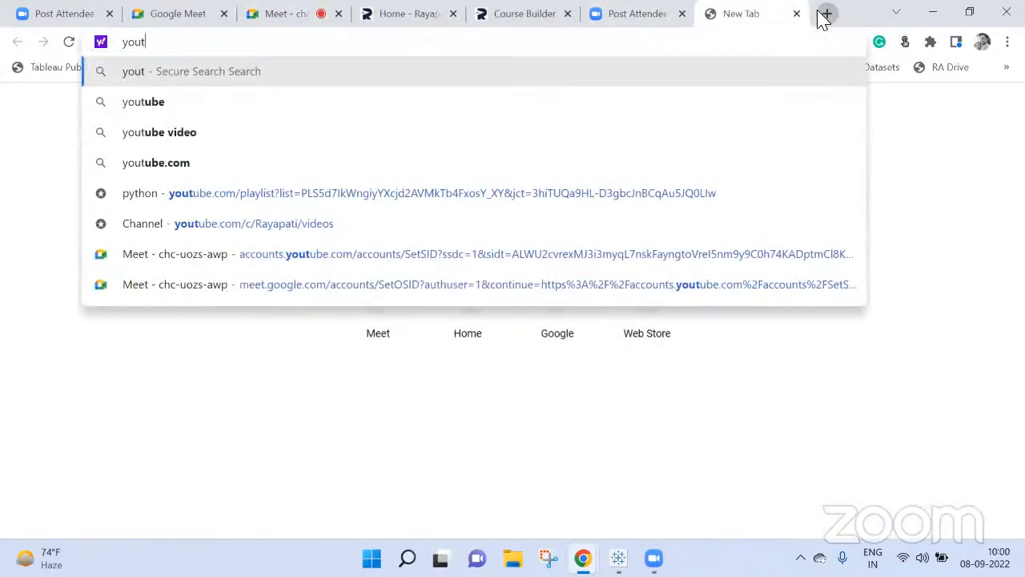
key(Down)
key(Down)
key(Down)
key(Down)
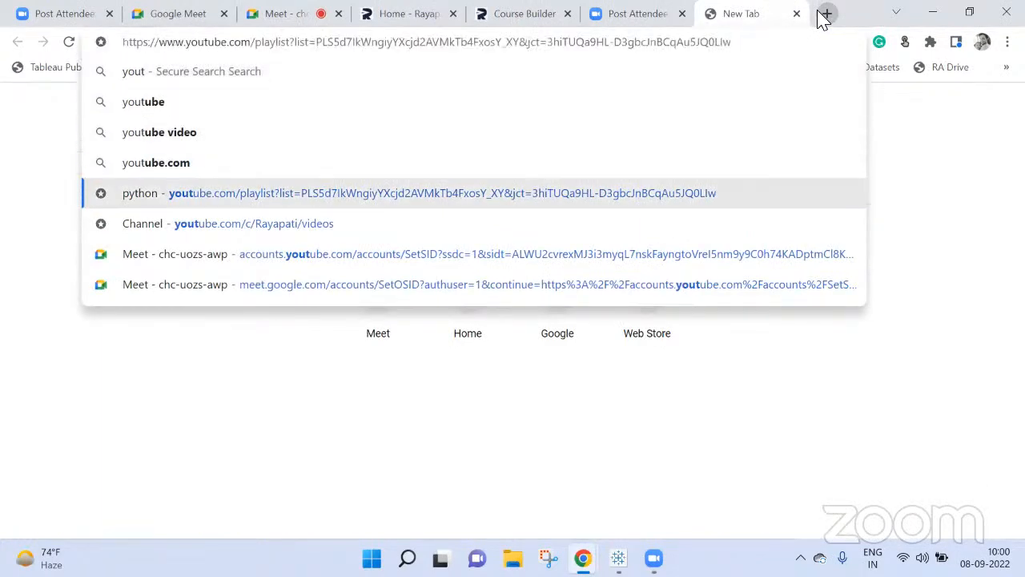
key(Down)
key(Return)
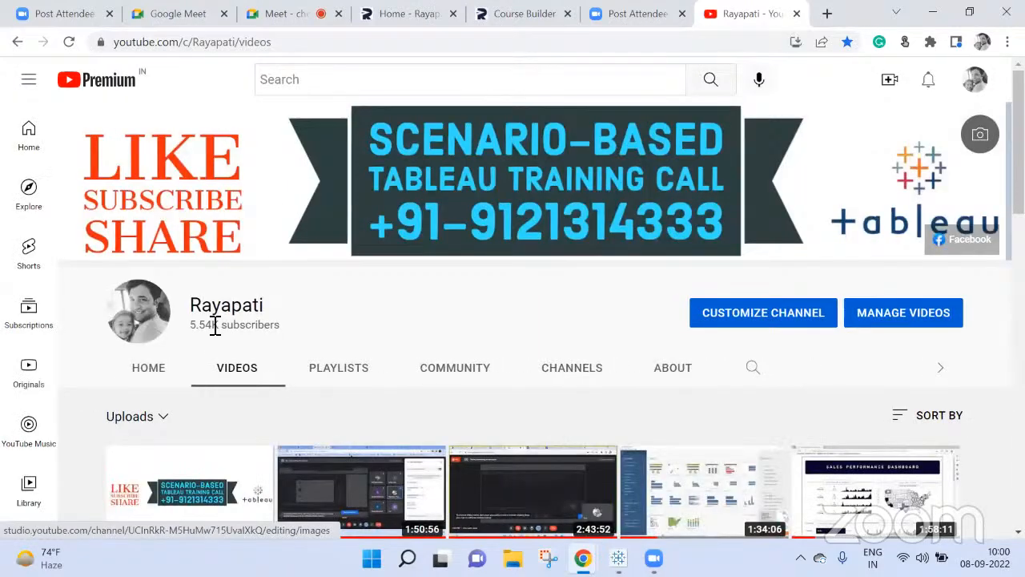
Step: Open the live stream "Tableau Live Doubts Session Day 1" from the channel's uploads and mute its sound
scroll(263, 371, down, 2)
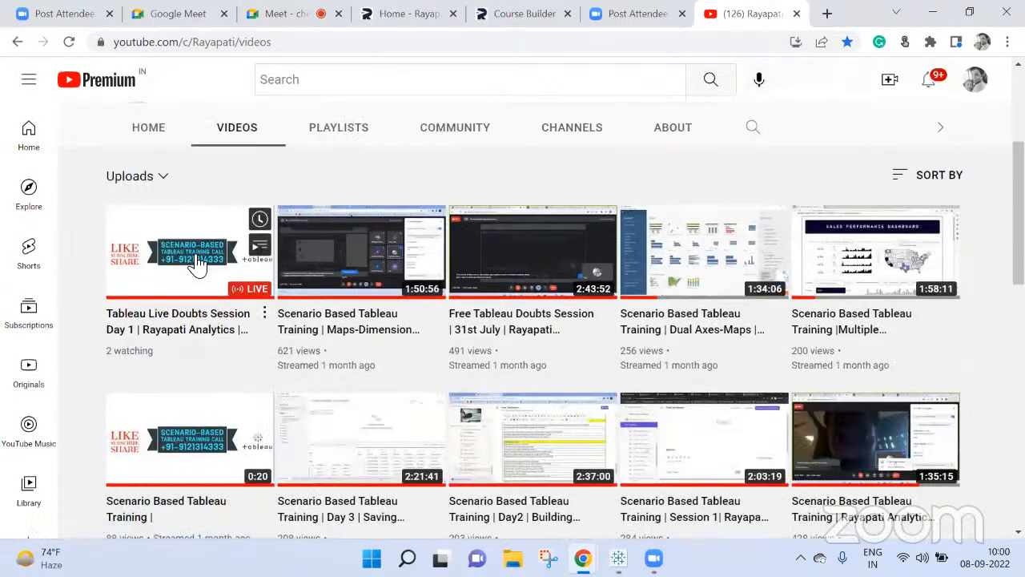
click(196, 260)
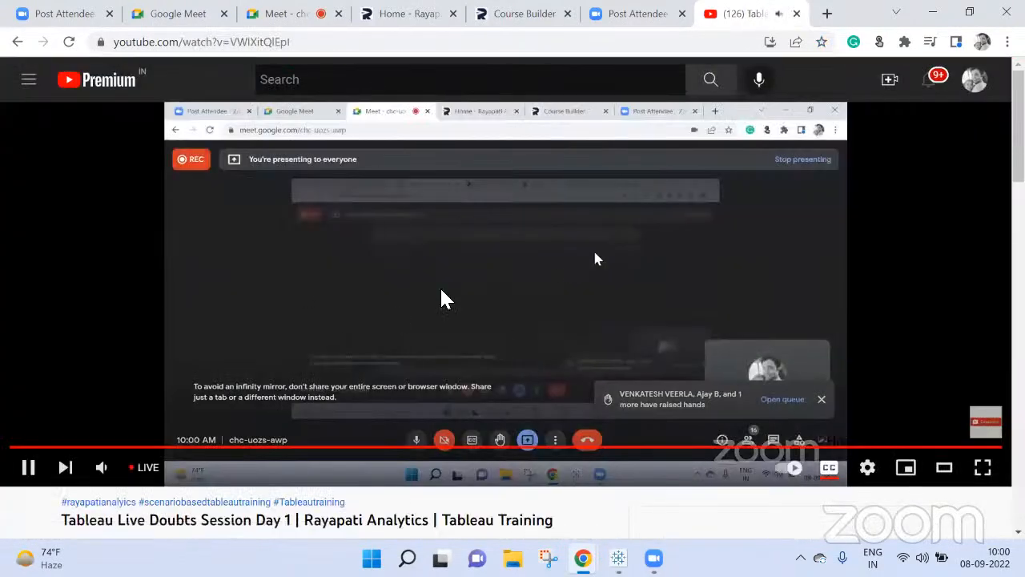
click(101, 467)
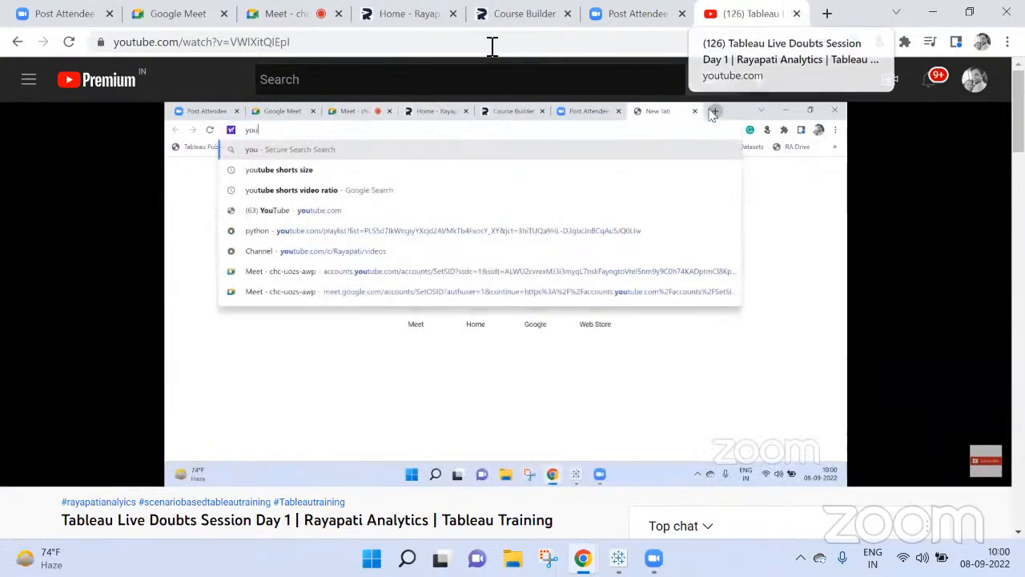
click(16, 45)
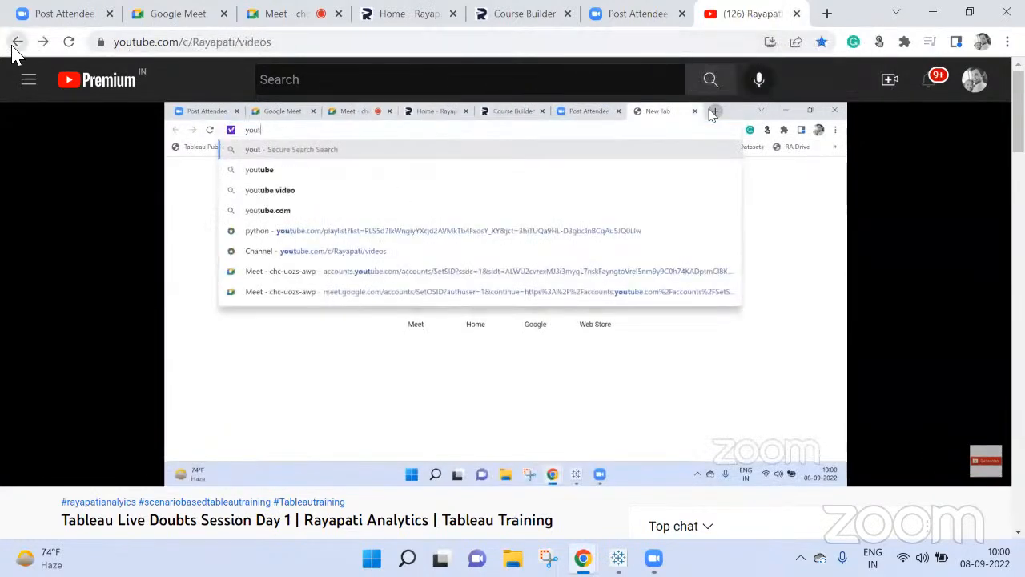
click(193, 42)
key(ctrl+c)
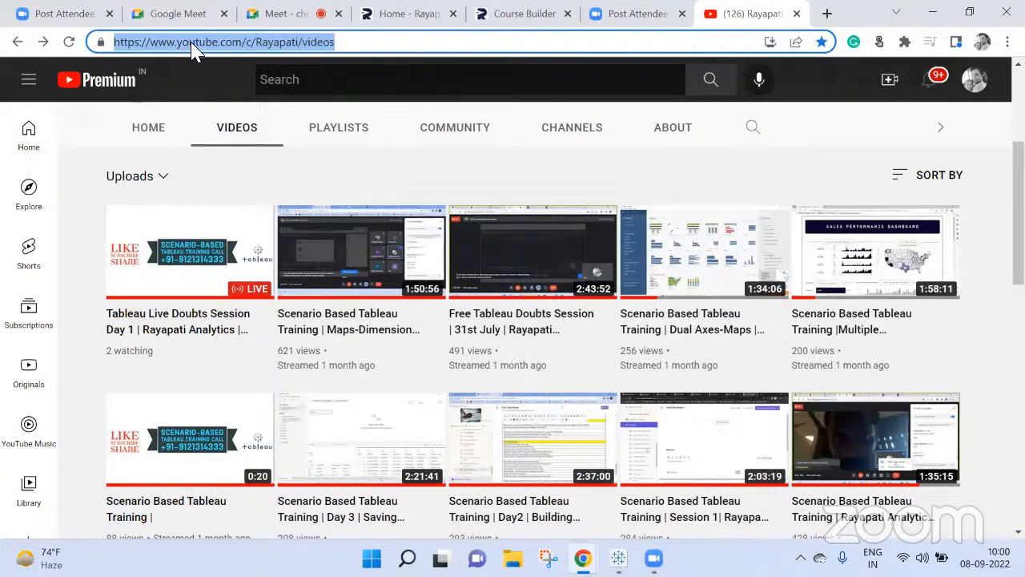
click(297, 15)
click(913, 509)
click(817, 449)
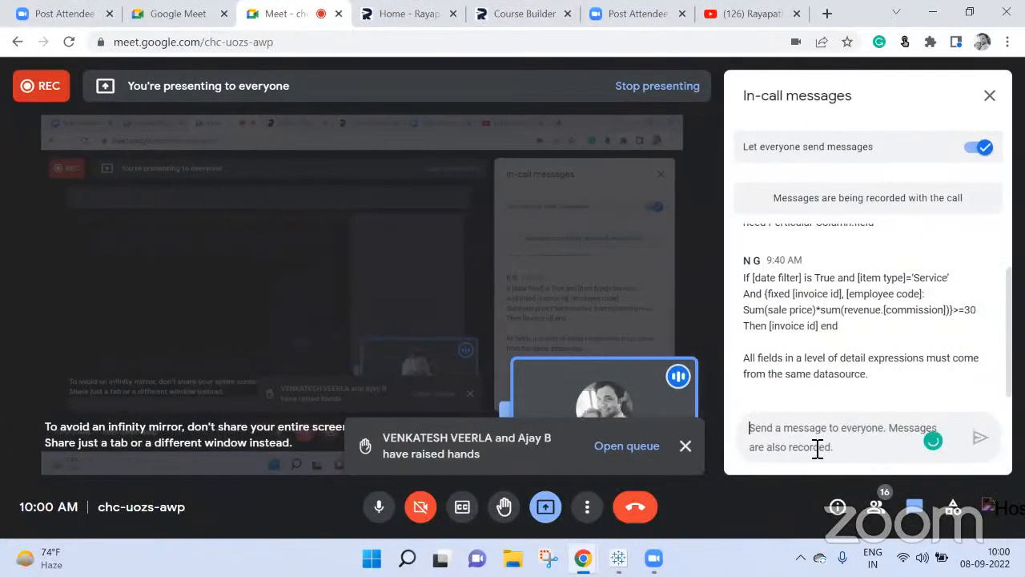
key(ctrl+v)
key(Return)
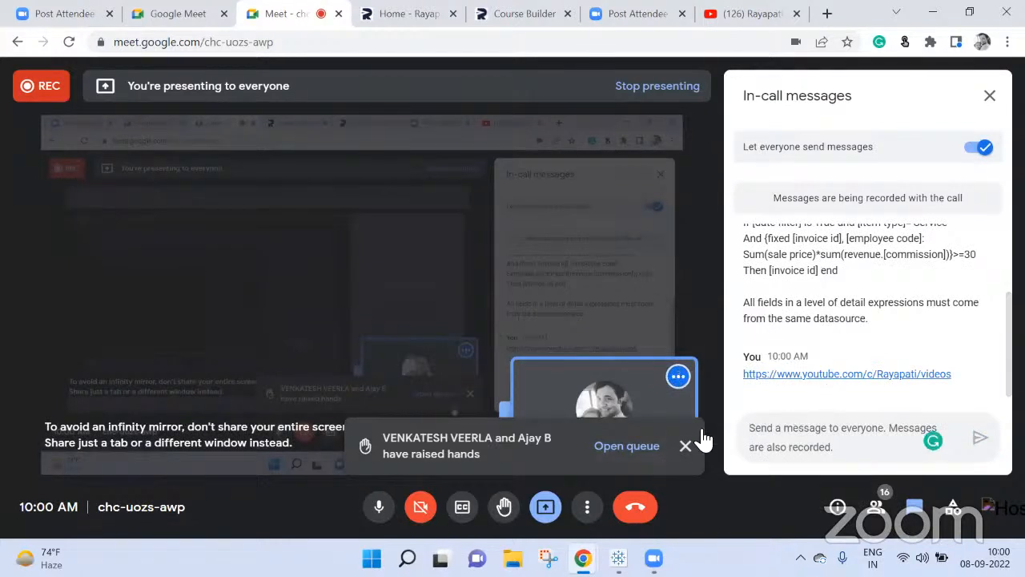
Step: Dismiss the raised-hands notification and close the in-call messages
click(684, 445)
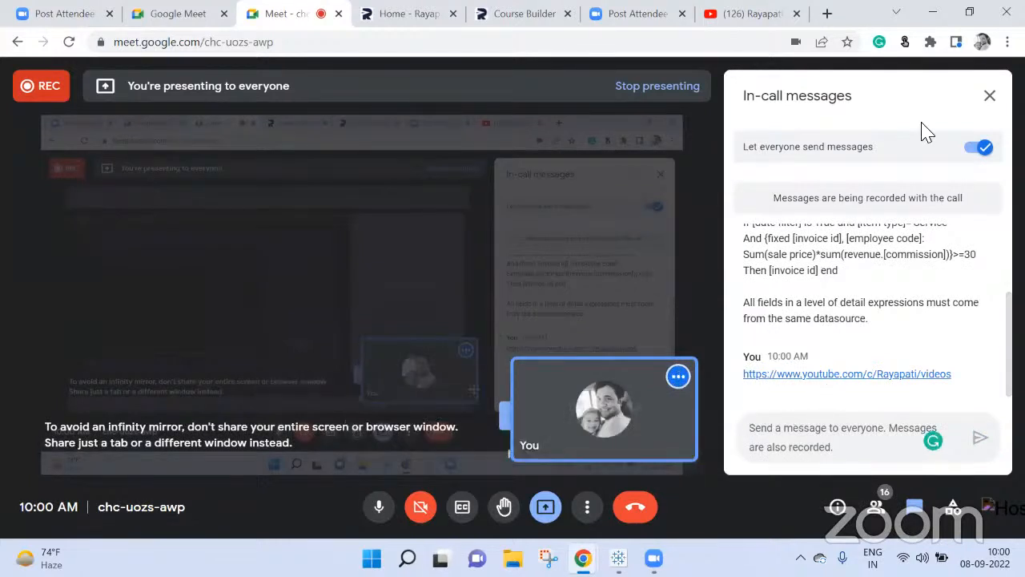
click(989, 95)
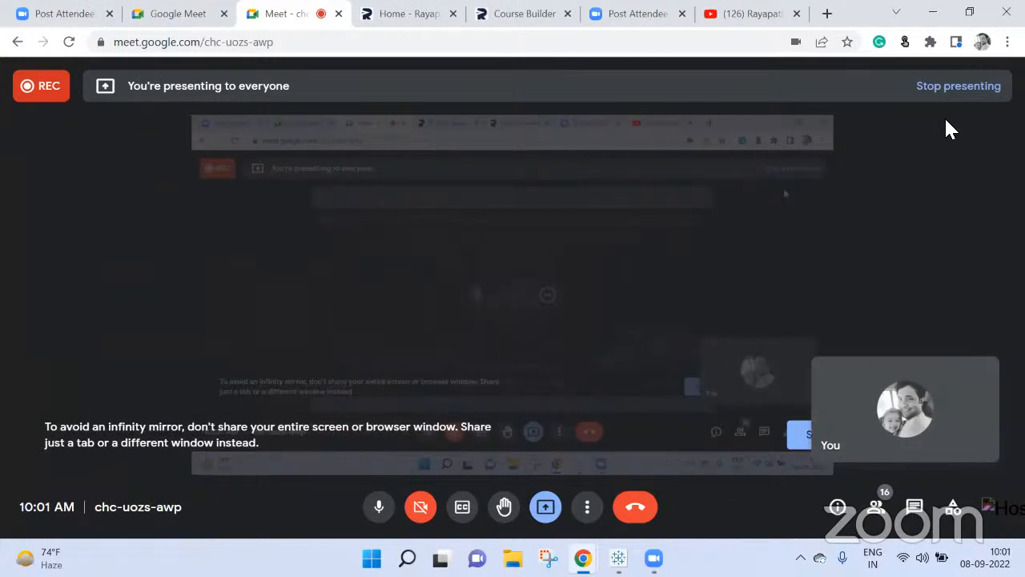
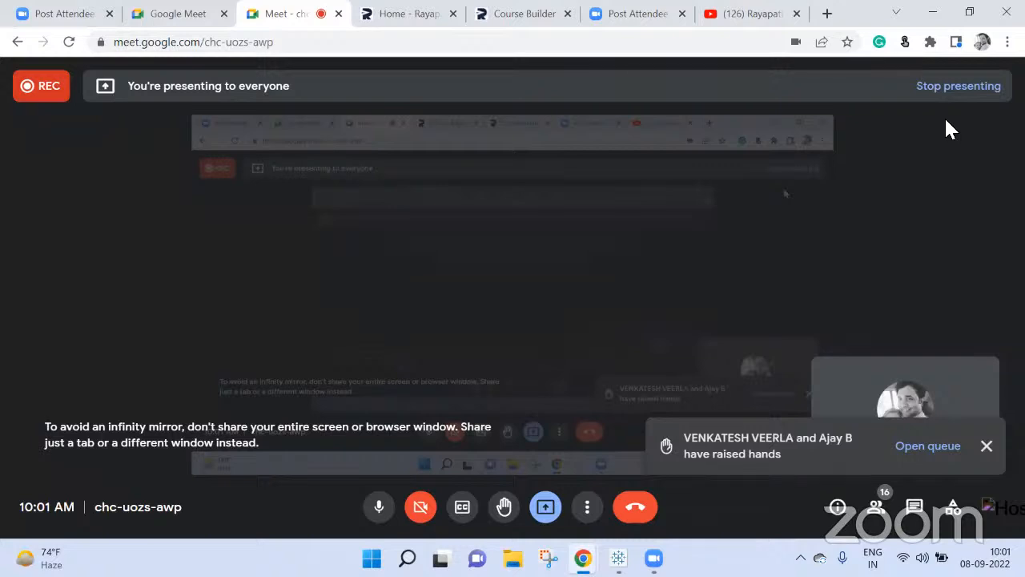
Step: Switch to Tableau Public and add a new blank worksheet after Sheet 19
mouse_move(583, 558)
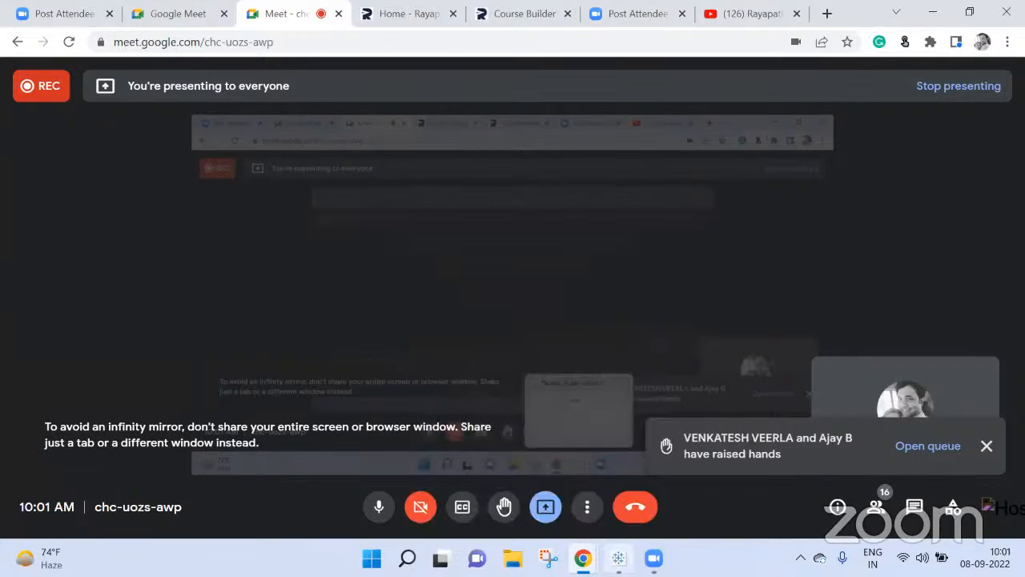
click(618, 558)
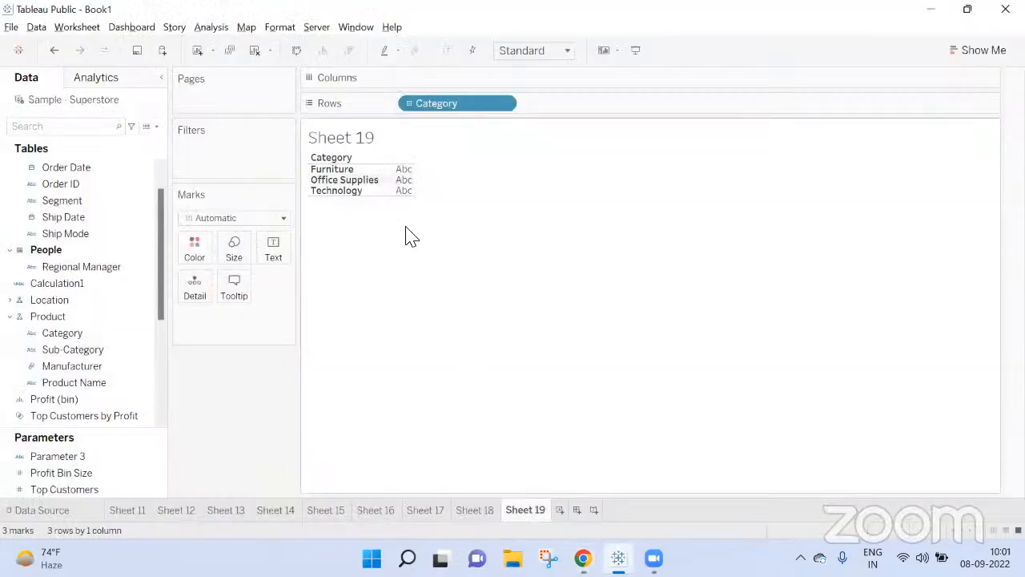
click(560, 509)
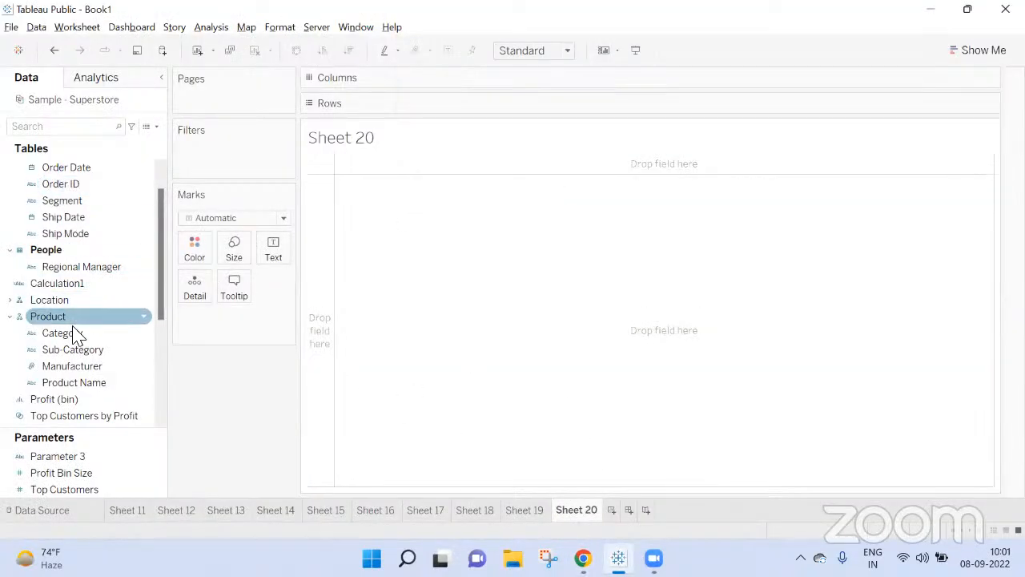
Step: Build a row list on the new sheet with Region from the Location hierarchy followed by all members of Customer Name
scroll(66, 289, up, 2)
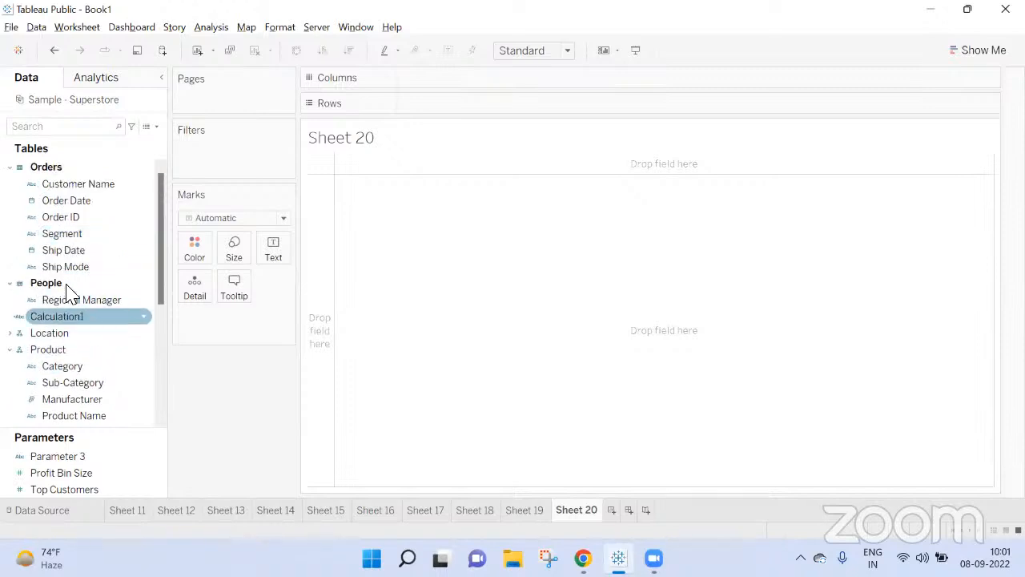
click(11, 333)
drag(58, 366, 472, 115)
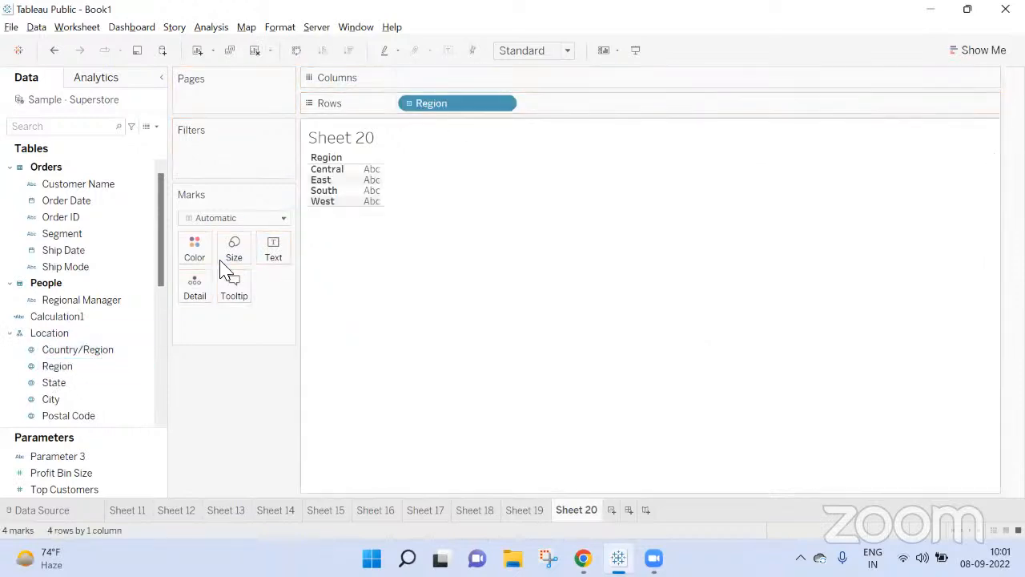
drag(120, 187, 669, 110)
click(491, 275)
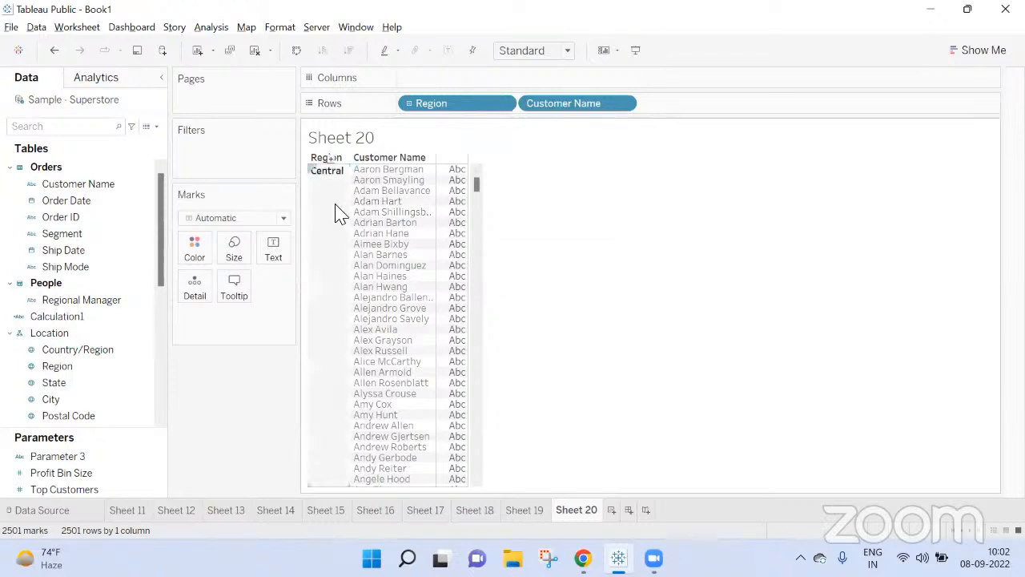
Step: Select the Central region header, look through its customer names, and clear the selection
click(328, 174)
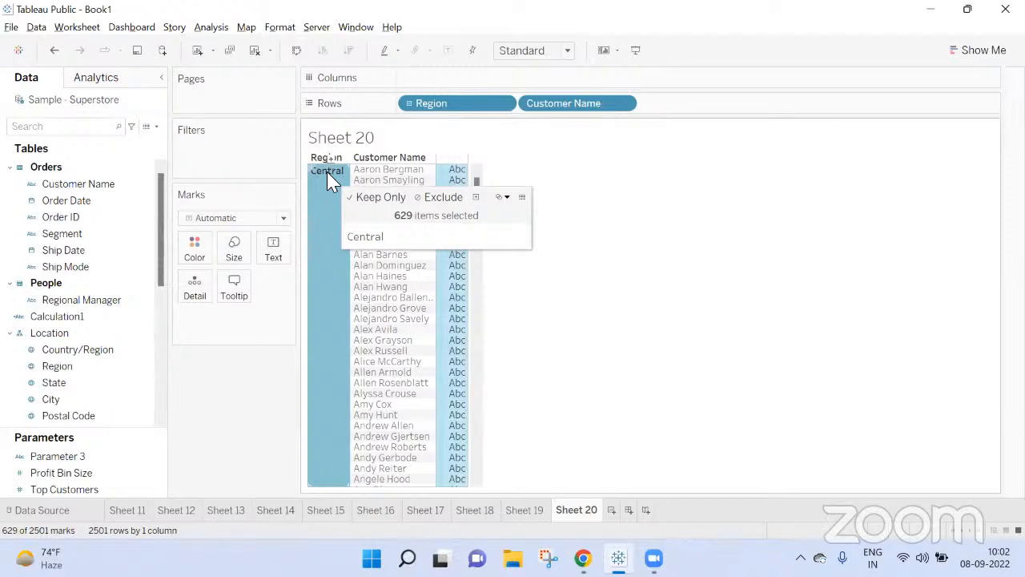
scroll(370, 360, down, 10)
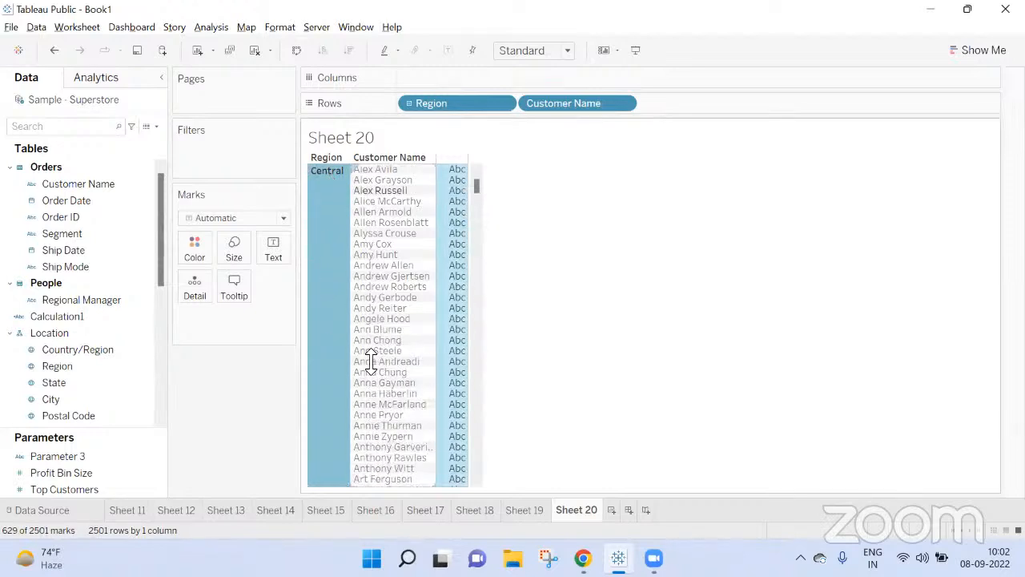
scroll(370, 360, down, 12)
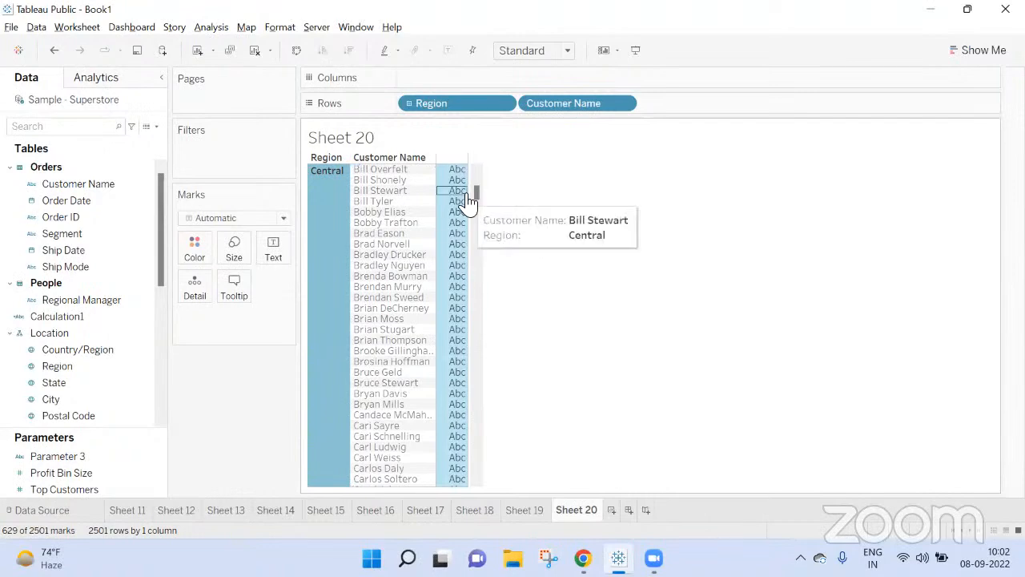
scroll(385, 216, down, 1)
drag(476, 199, 494, 165)
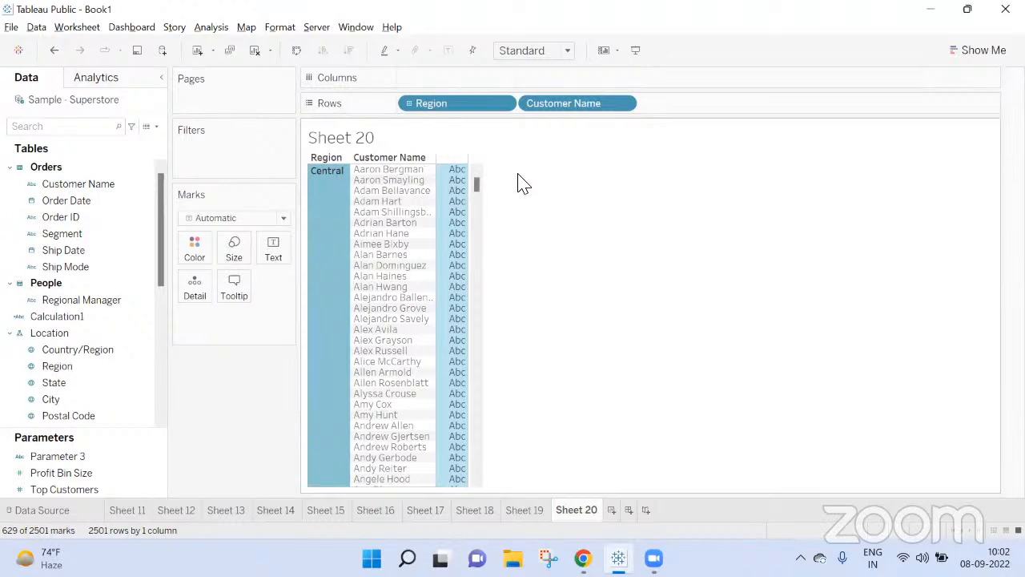
click(567, 261)
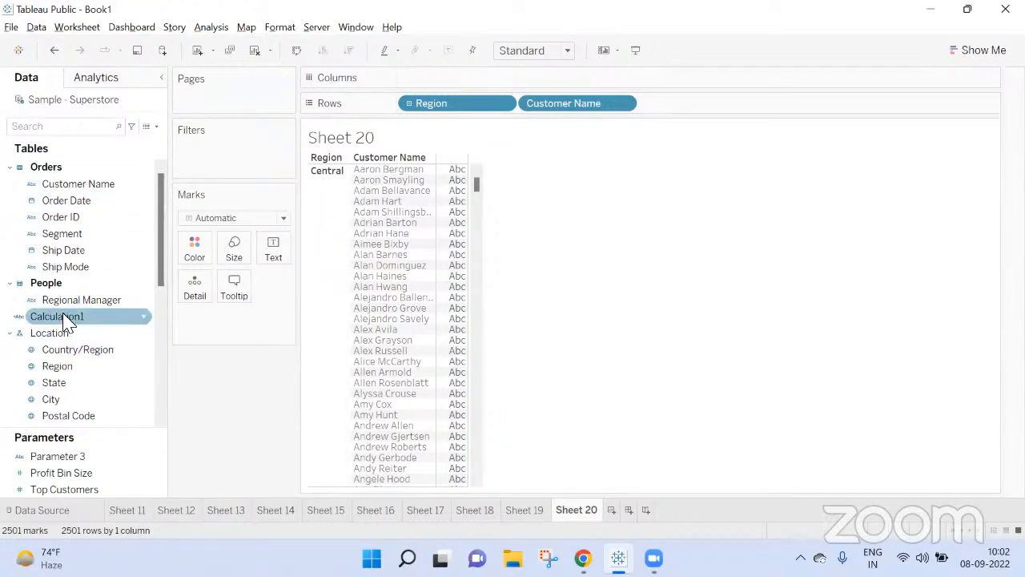
Step: Create a string list parameter named Region Parameter from the Region field and show its control on the sheet
right_click(91, 373)
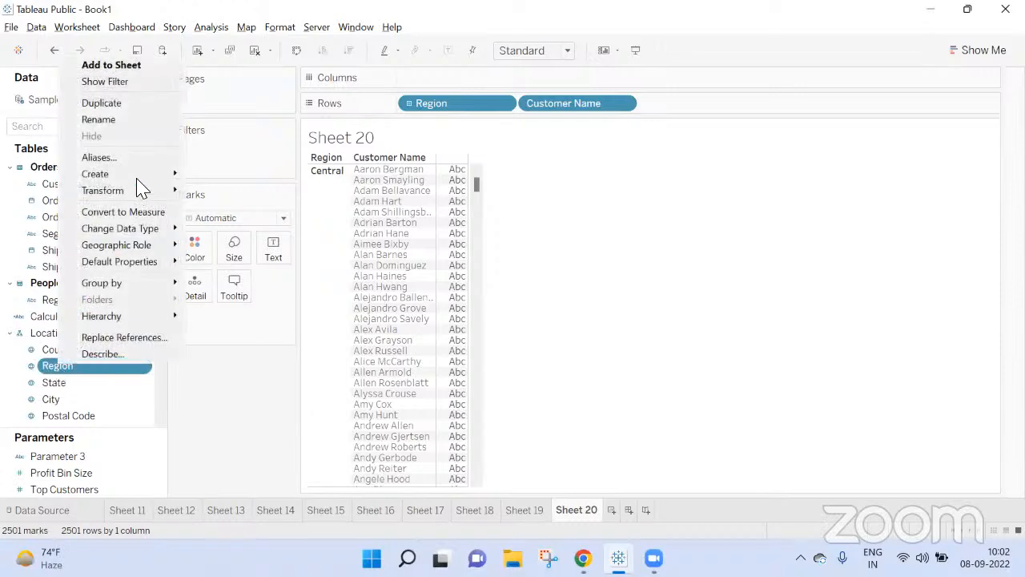
mouse_move(135, 176)
click(249, 227)
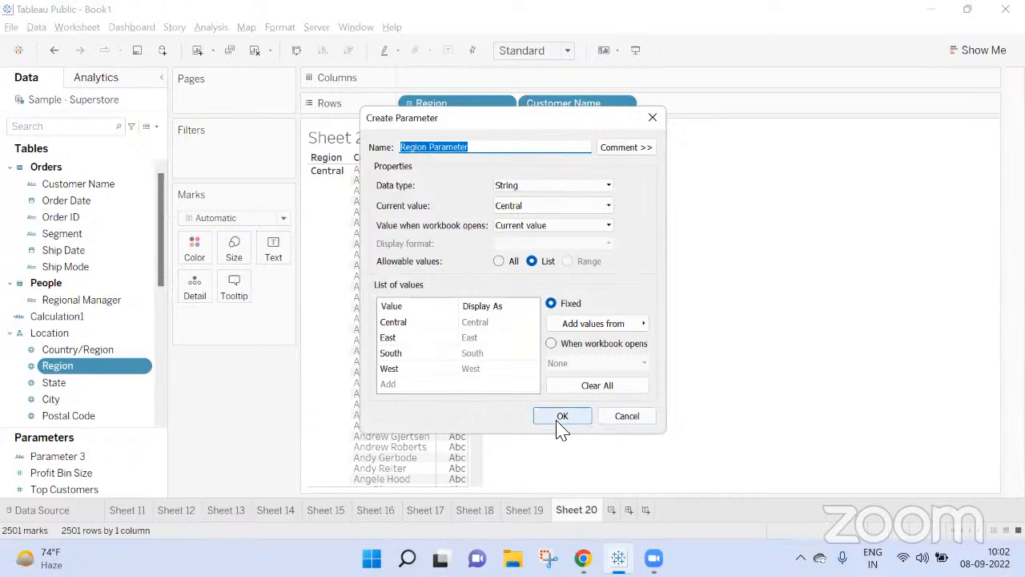
click(560, 424)
click(157, 472)
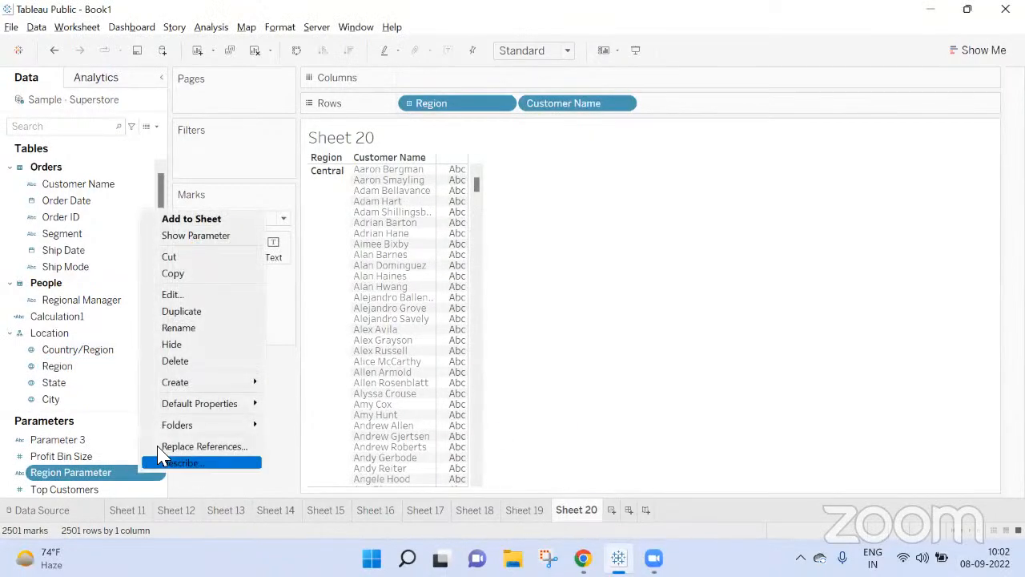
click(194, 233)
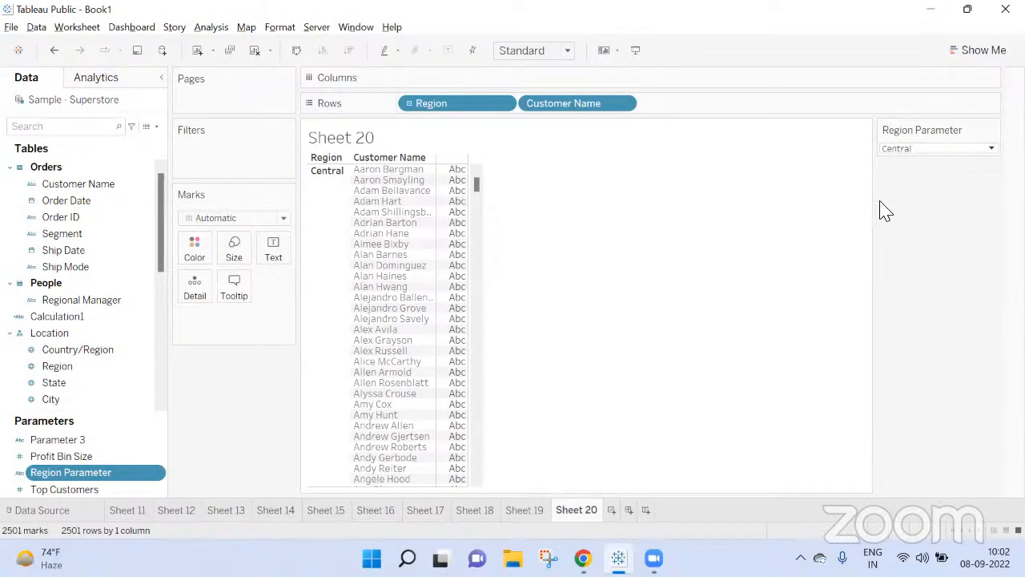
Step: Limit the worksheet actions list to this sheet and add a Change Parameter action
click(74, 29)
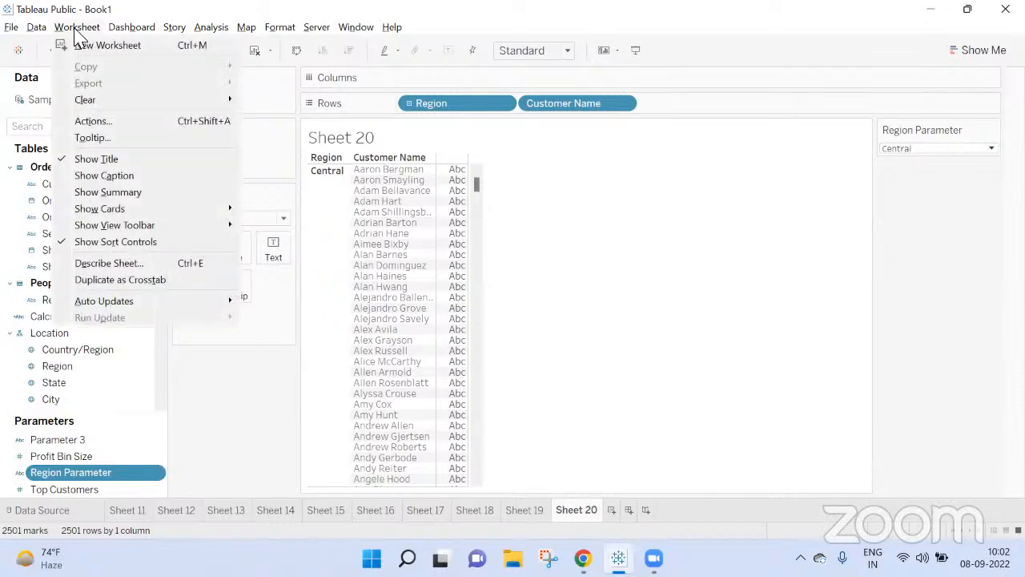
click(95, 118)
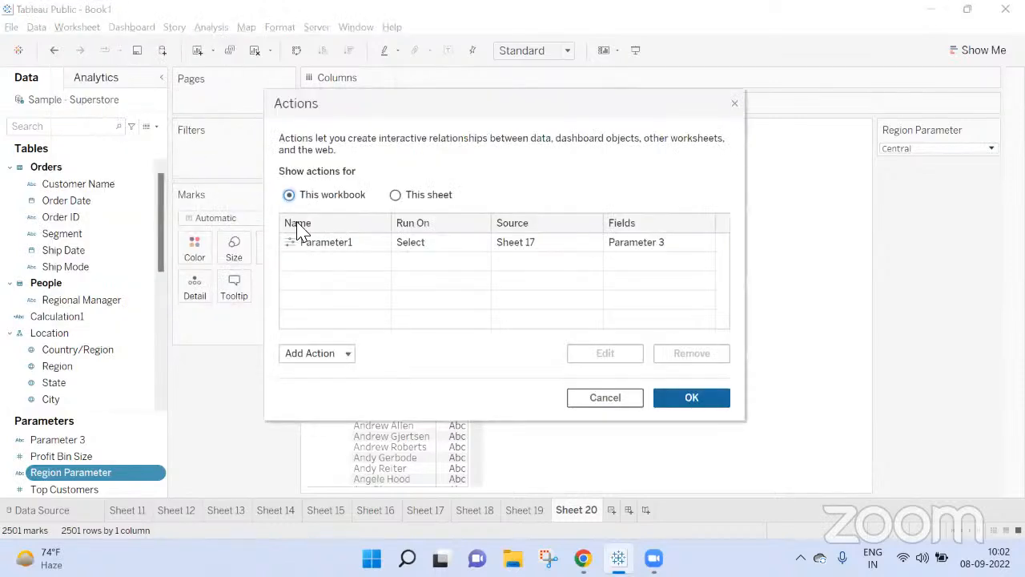
click(396, 195)
click(323, 357)
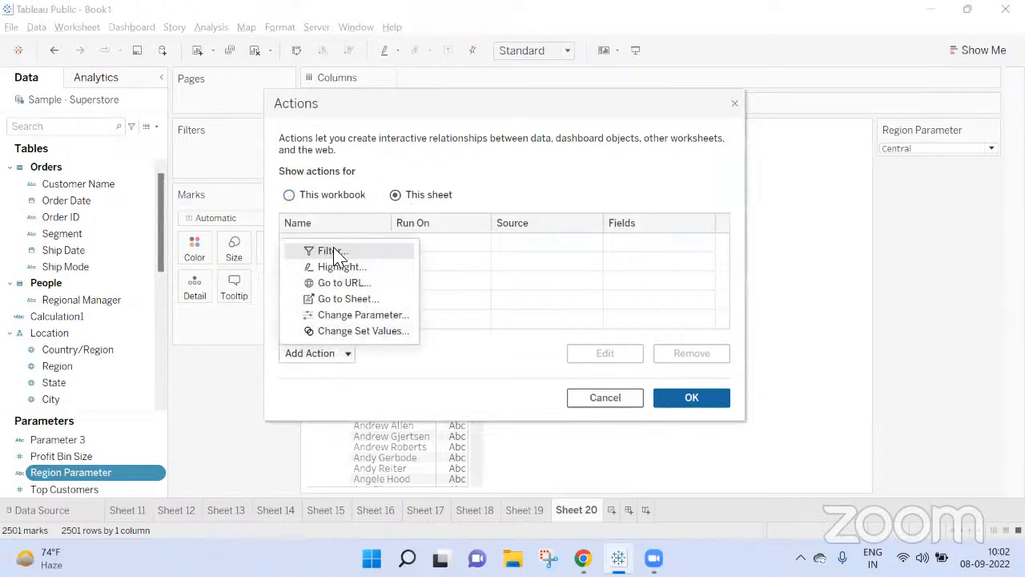
click(362, 317)
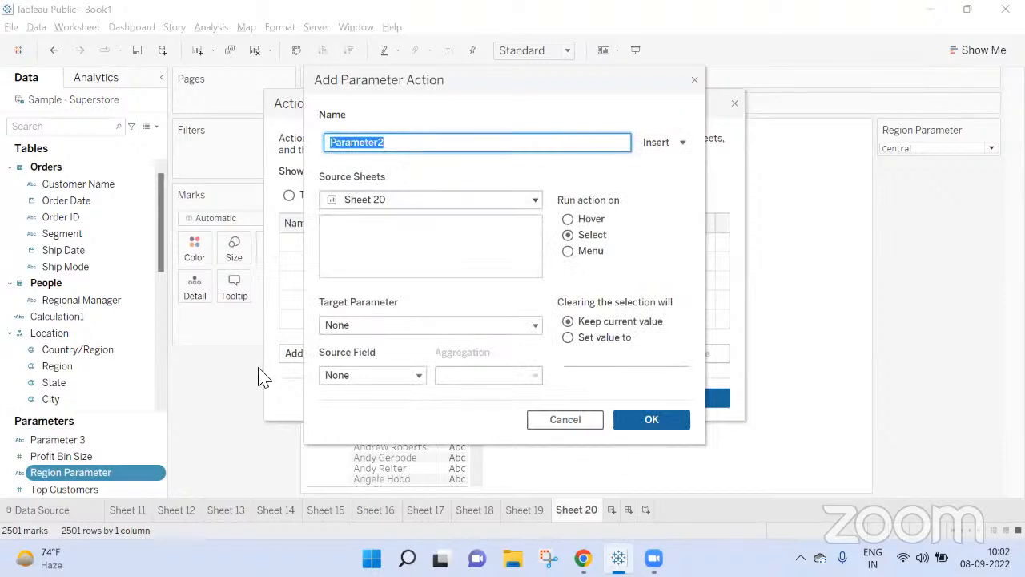
Step: Target Region Parameter with source field Region, have clearing the selection set an empty value, and save the parameter action
click(387, 329)
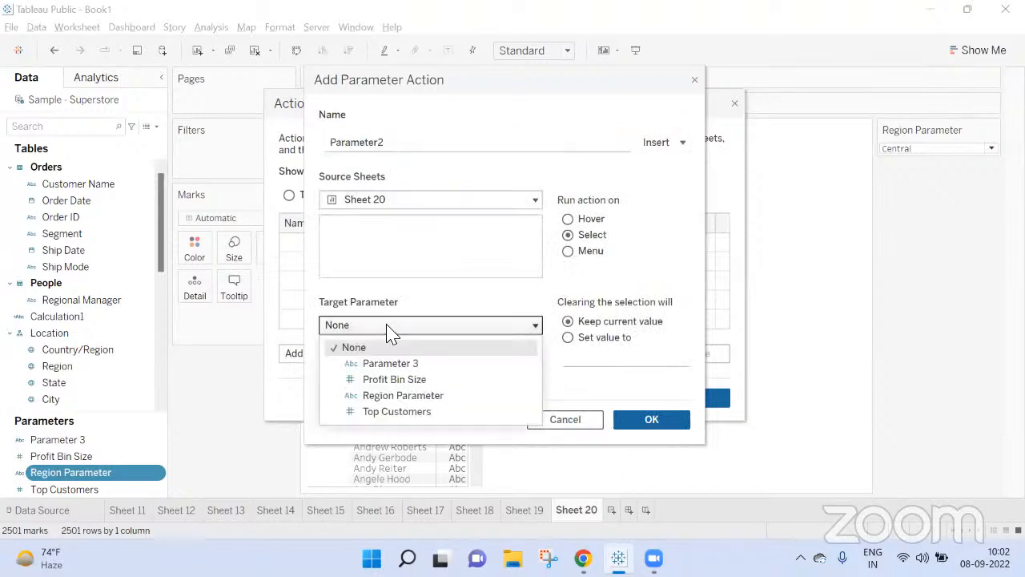
click(401, 394)
click(358, 380)
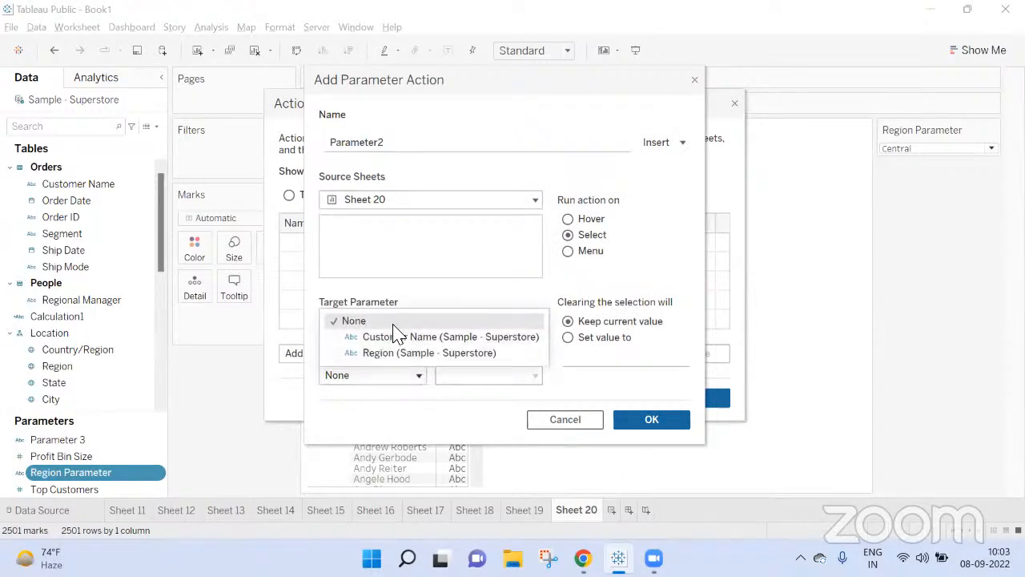
click(394, 352)
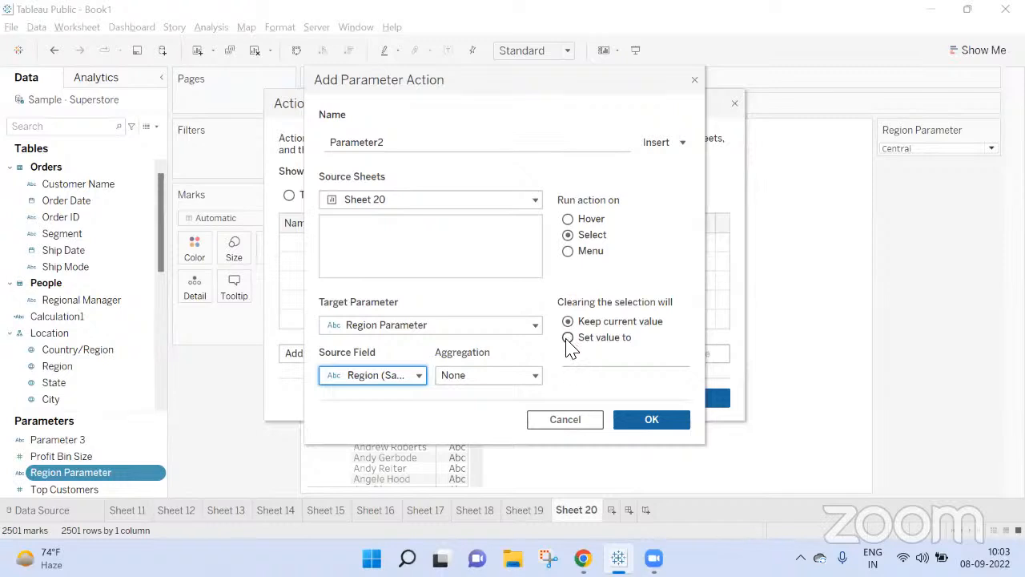
click(567, 337)
click(599, 366)
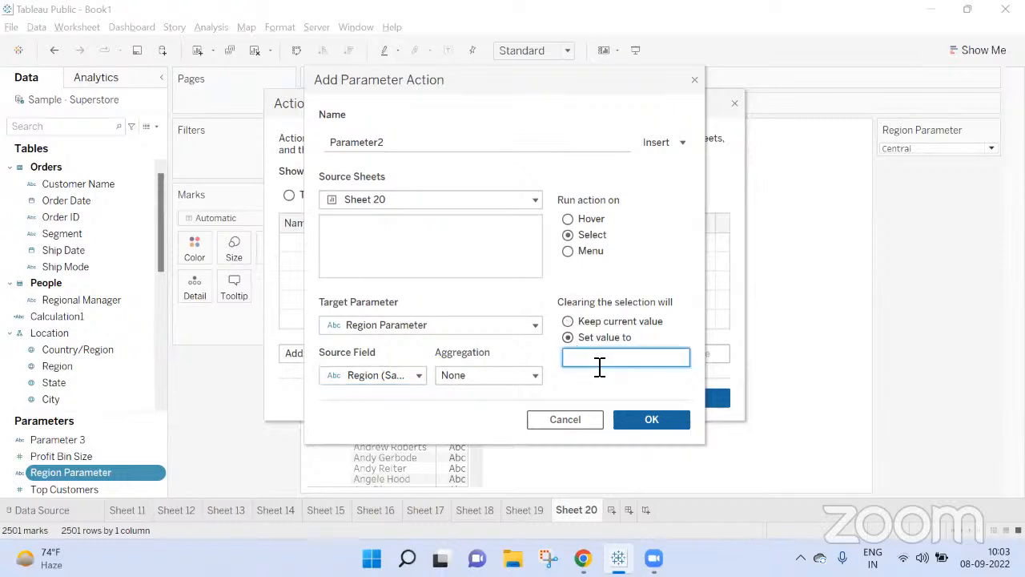
click(649, 419)
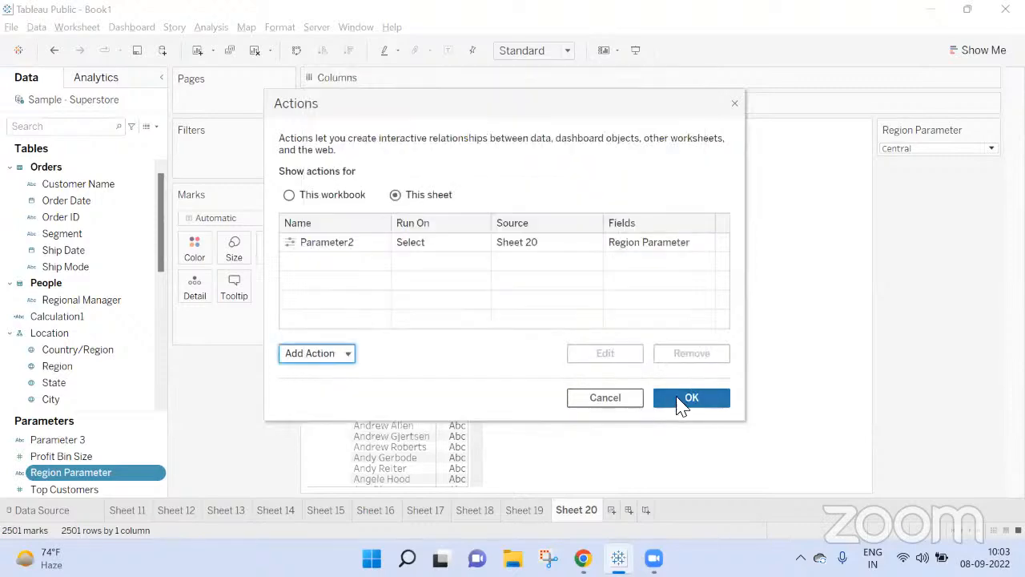
click(665, 400)
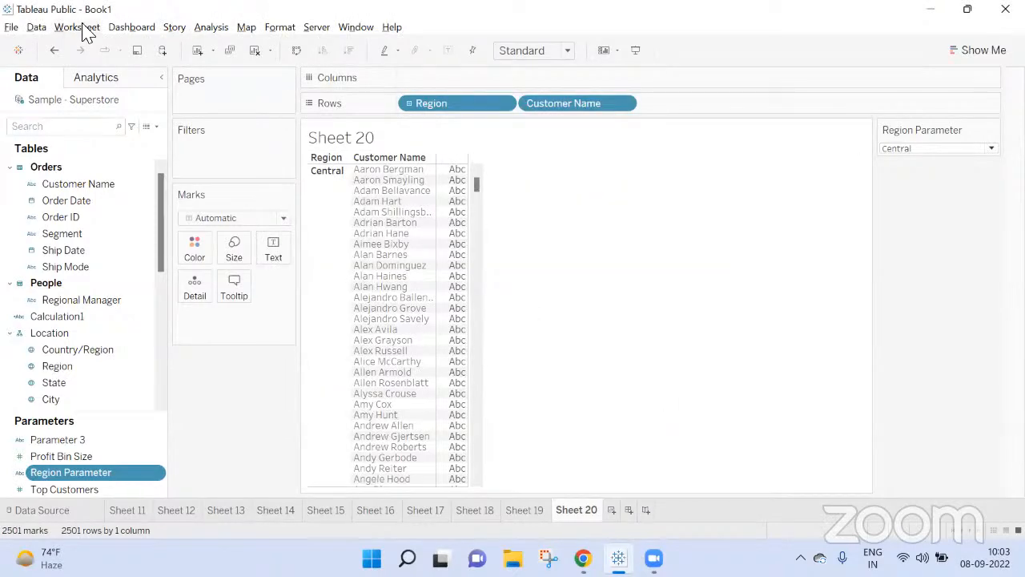
Step: Create a calculated field beginning with the condition If [Region Parameter] = [Region] Then True
click(288, 30)
mouse_move(218, 32)
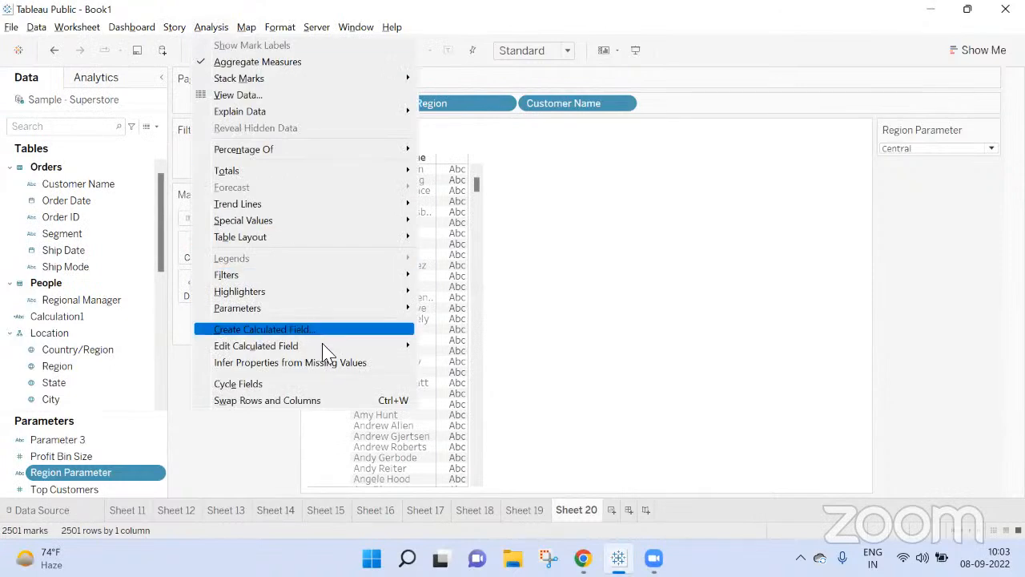
click(264, 329)
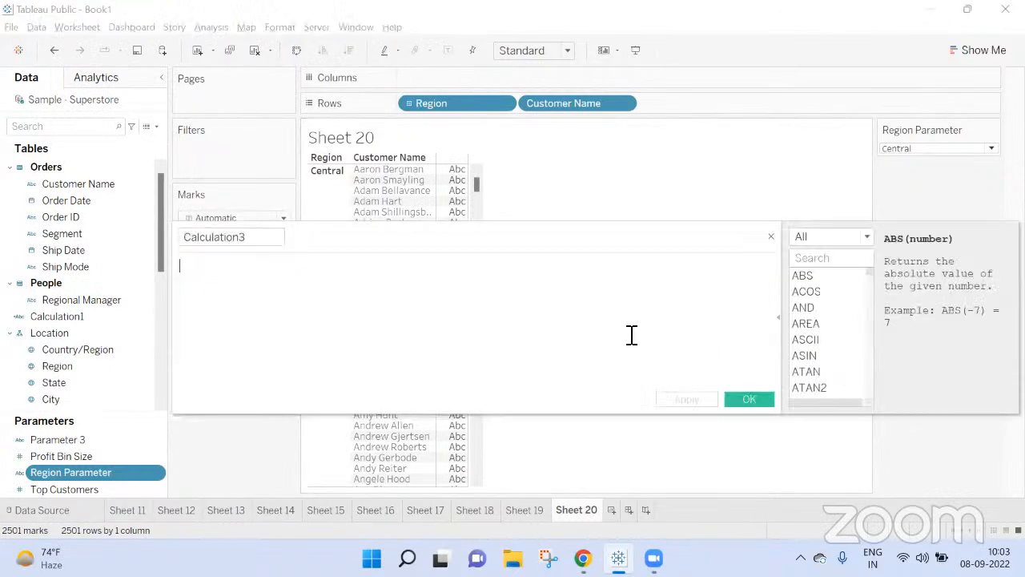
text(If )
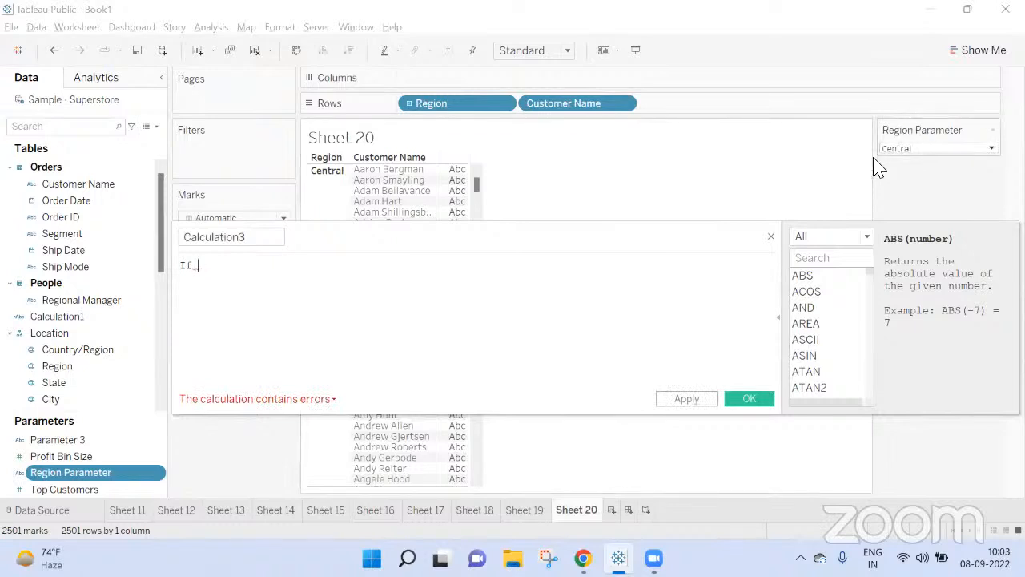
text(Re)
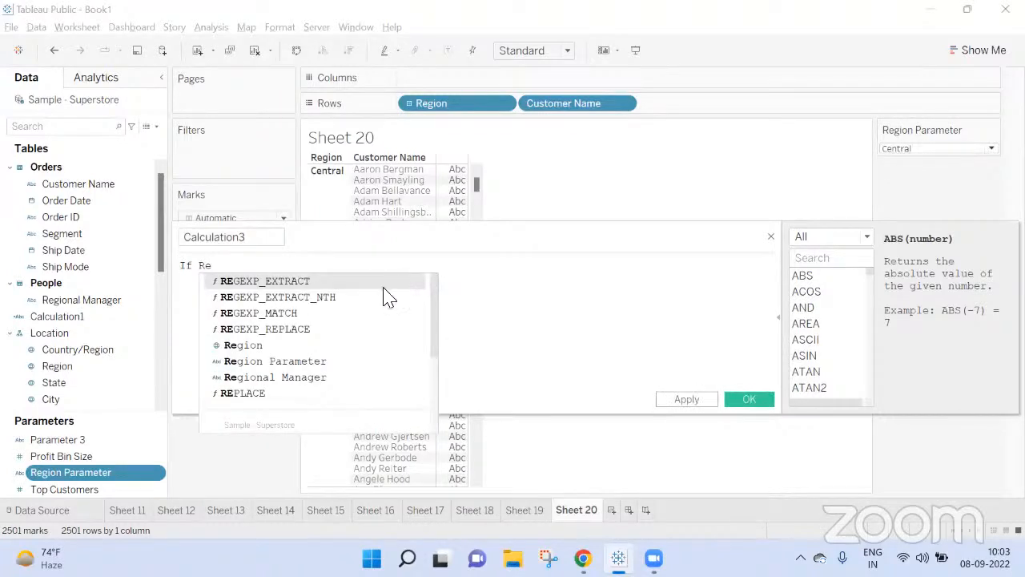
click(309, 361)
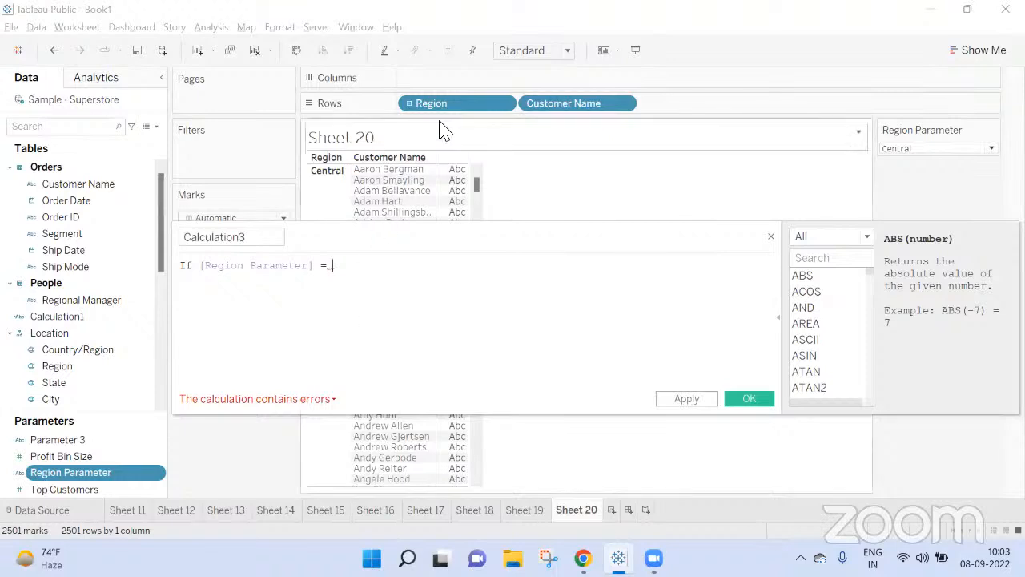
drag(430, 104, 563, 306)
text(Then)
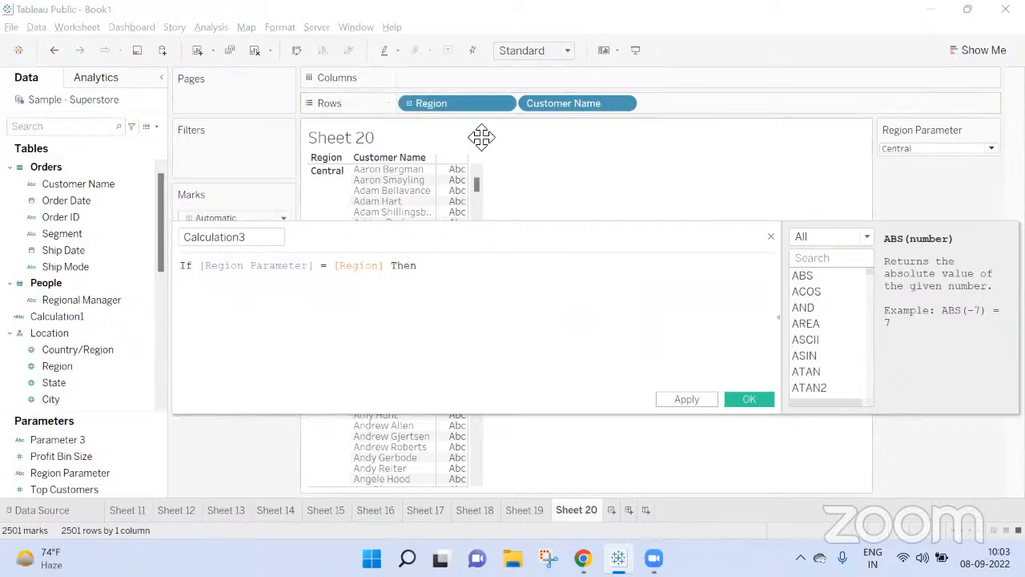
text( True)
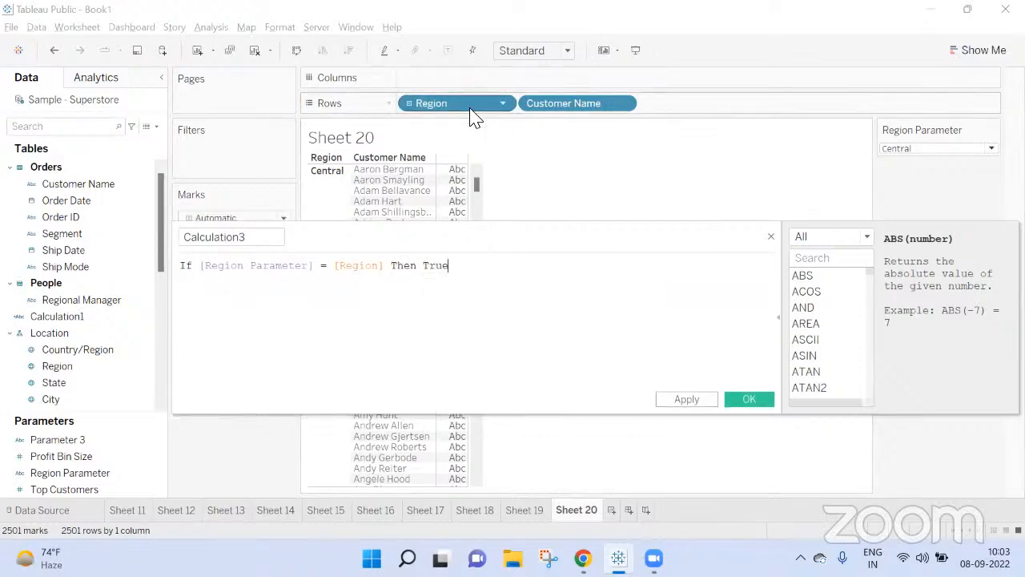
Step: Extend the calculation with the branch ELSEIF [Region Parameter] = All Then True and close it with End
key(Return)
text(else)
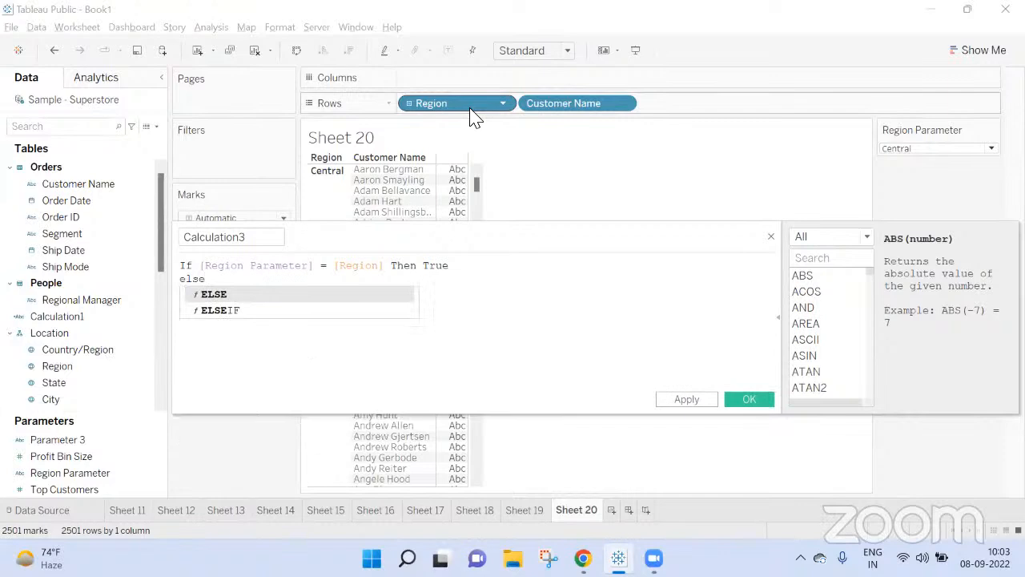
key(Down)
key(Return)
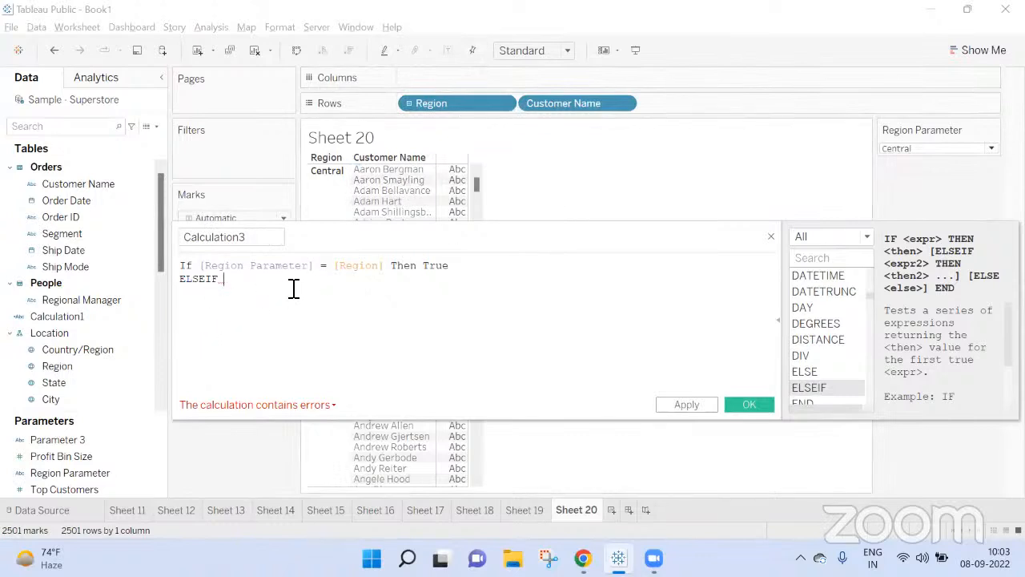
text(reg)
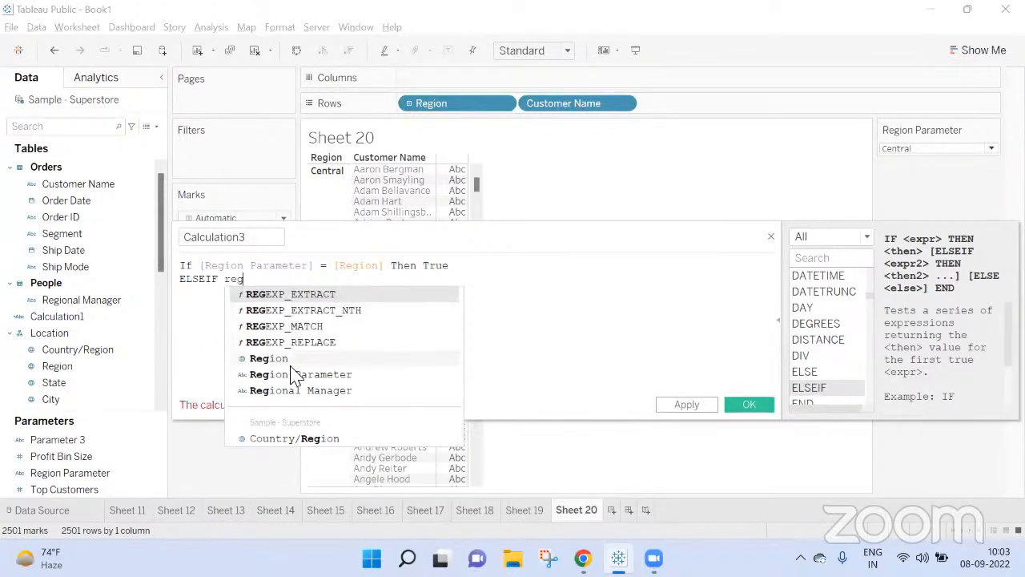
click(296, 375)
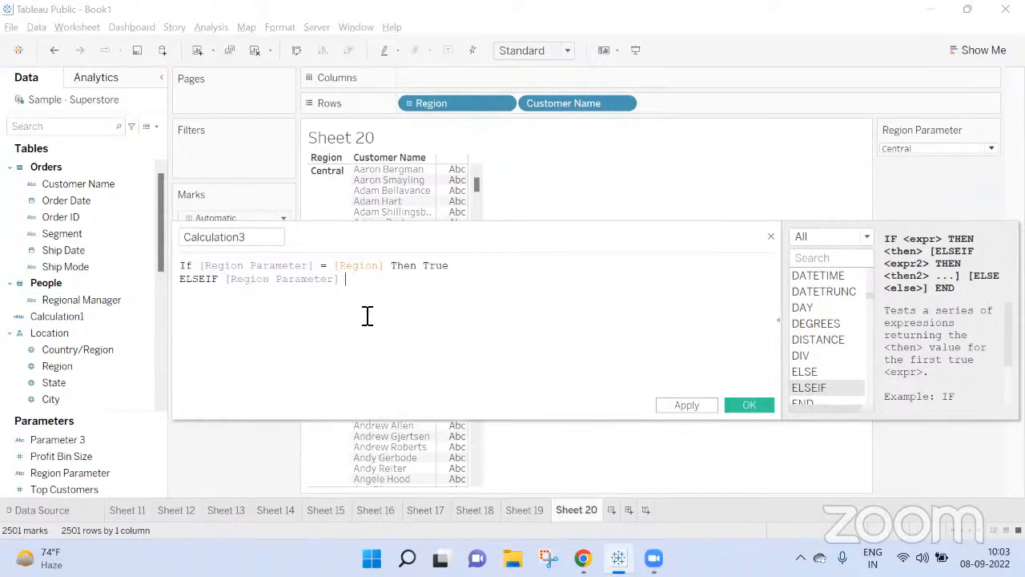
text(= All Then True)
key(Return)
text(End)
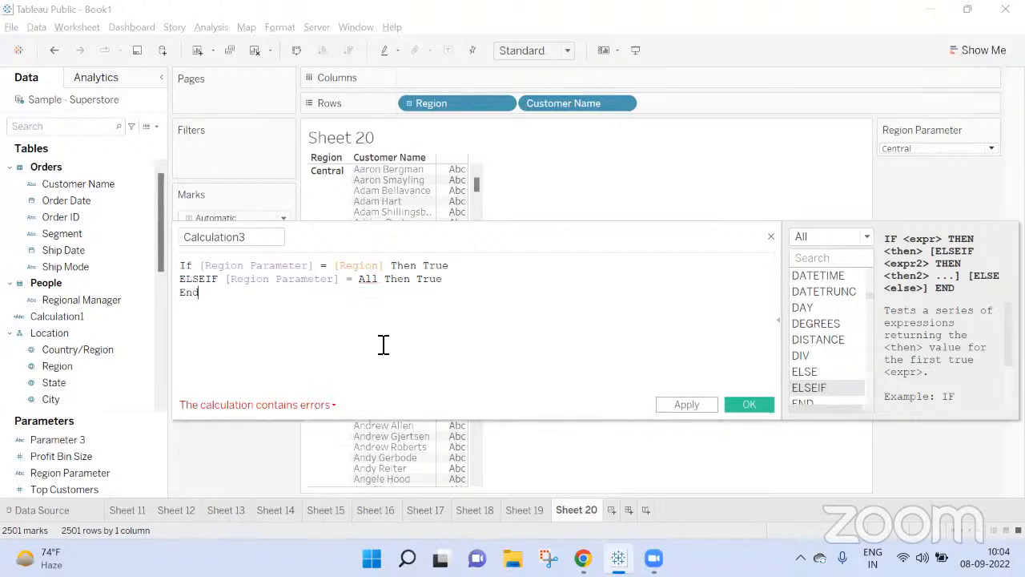
Step: Enclose All in single quotes in the ELSEIF condition and save the calculated field
click(360, 279)
text(")
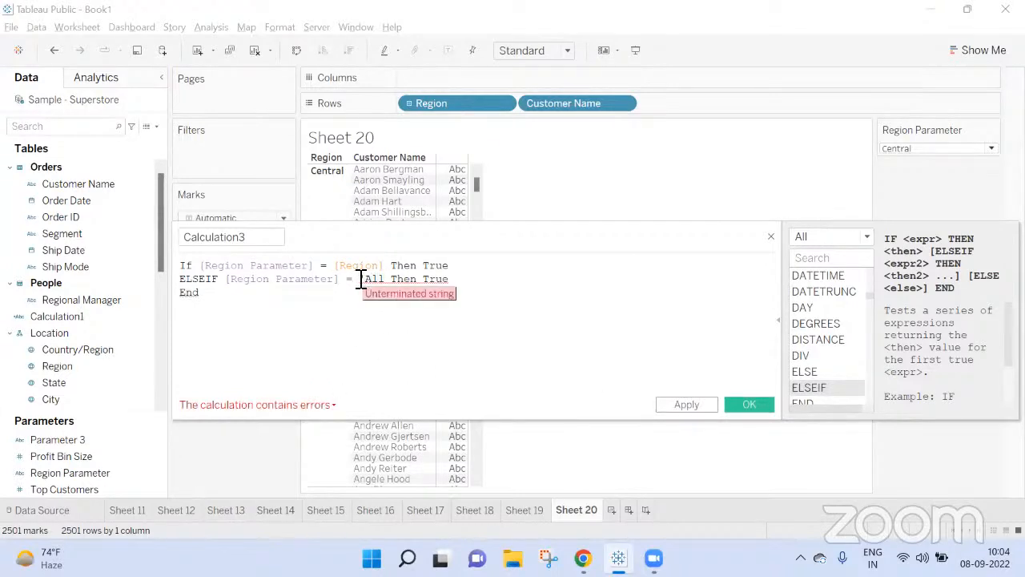
key(Right)
key(Right)
key(Right)
text(')
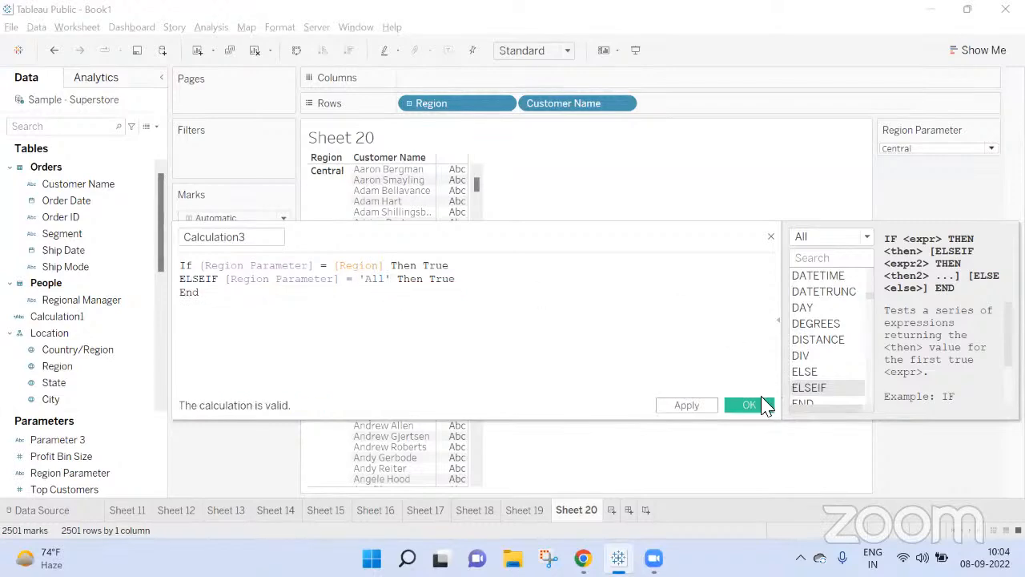
click(749, 404)
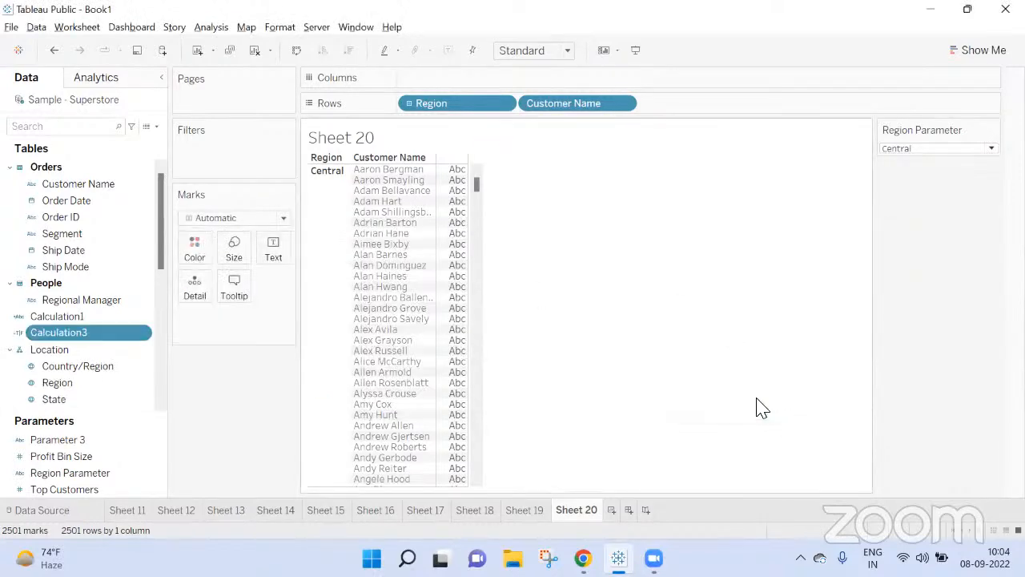
Step: Check which value this sheet's Region Parameter action assigns when the selection is cleared
click(211, 27)
mouse_move(80, 29)
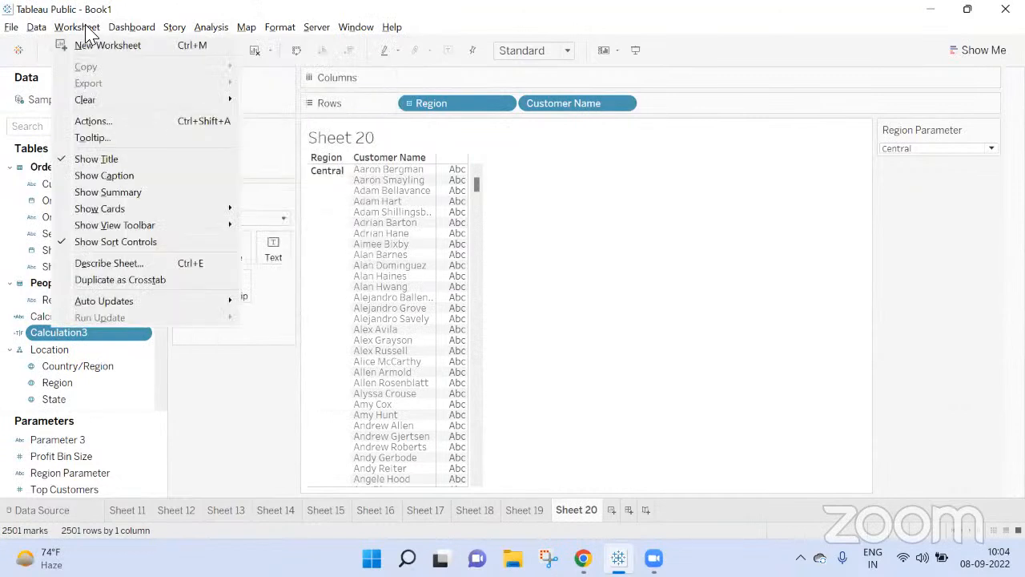
click(95, 121)
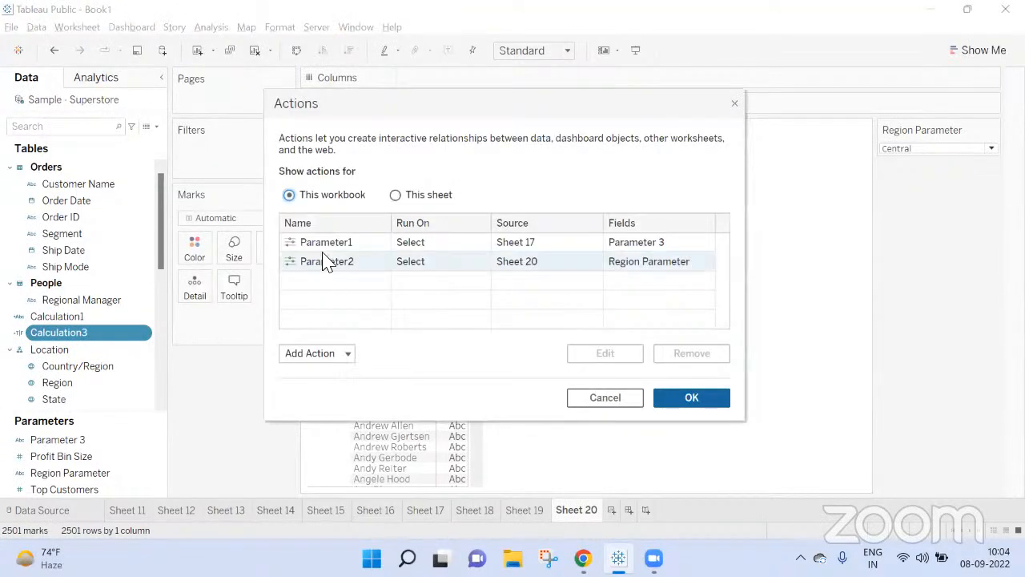
click(324, 263)
click(395, 195)
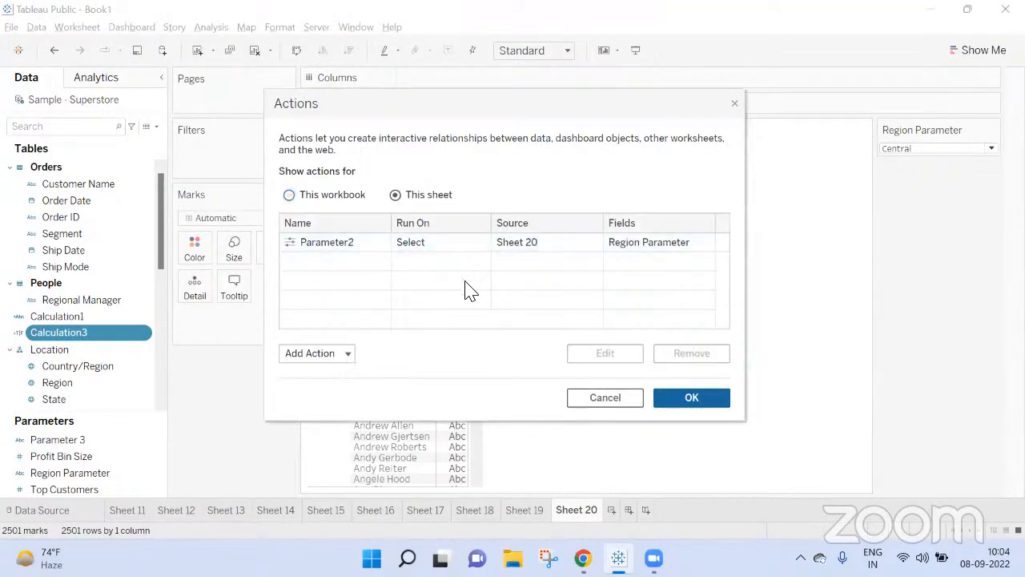
click(364, 241)
click(632, 358)
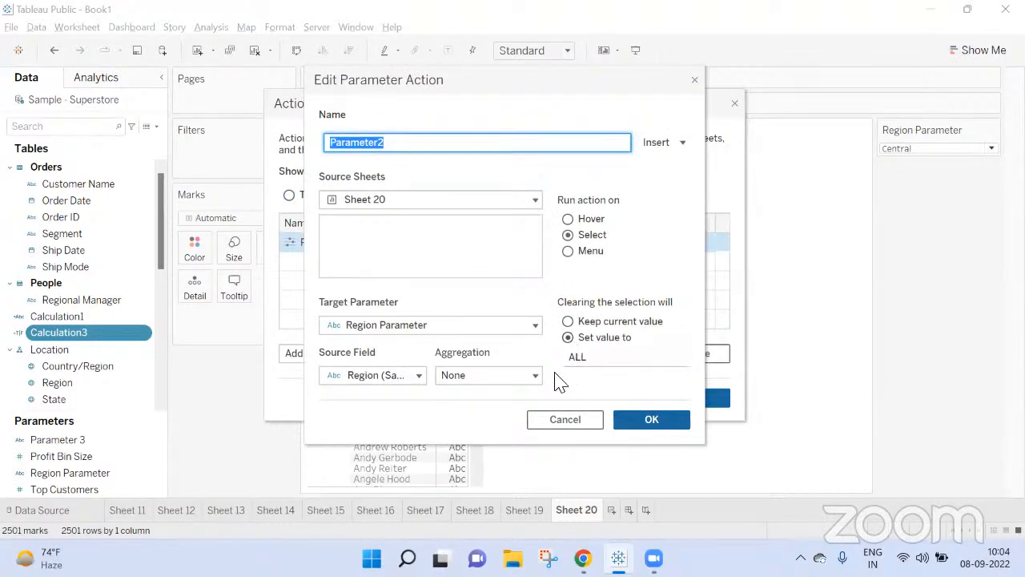
click(649, 419)
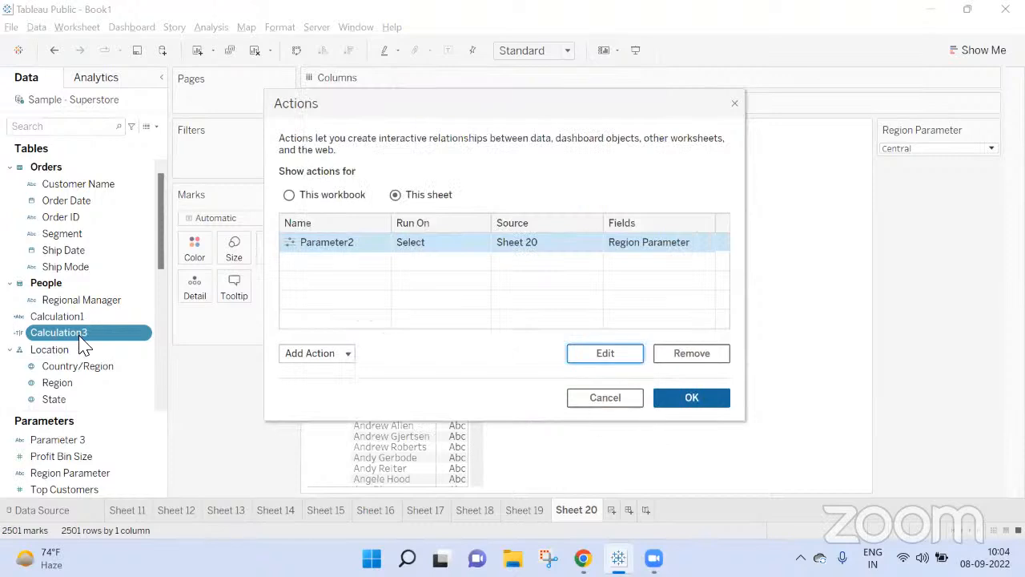
click(685, 398)
Step: Edit Calculation3 so the ELSEIF condition compares Region Parameter with 'ALL', and save it
right_click(142, 344)
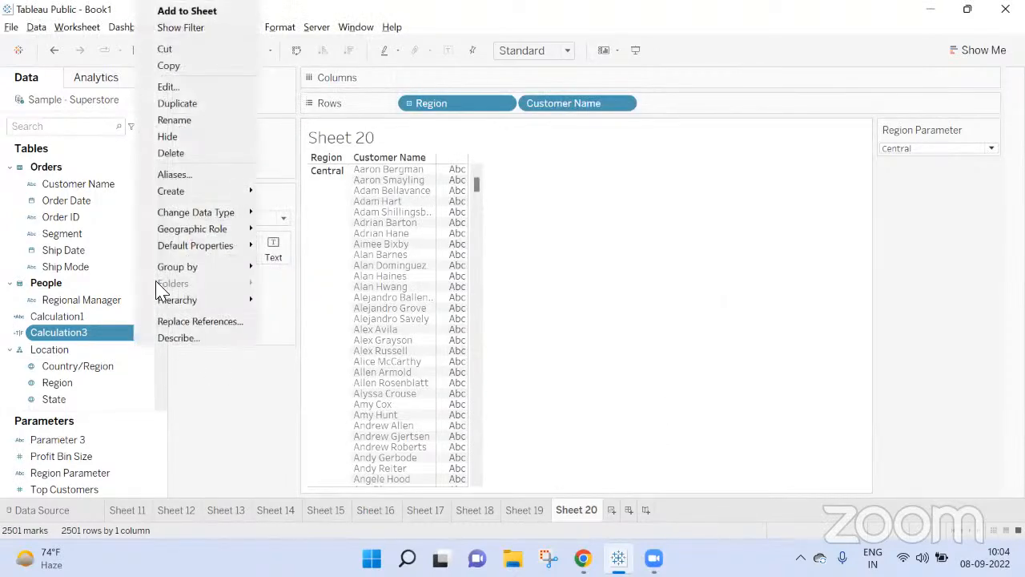
click(181, 85)
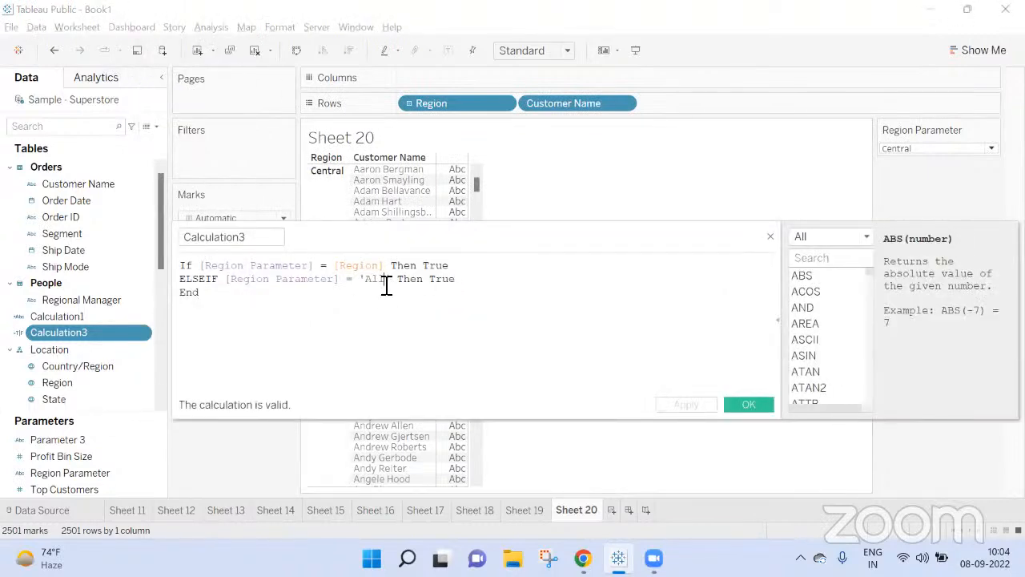
key(BackSpace)
key(BackSpace)
text(LL)
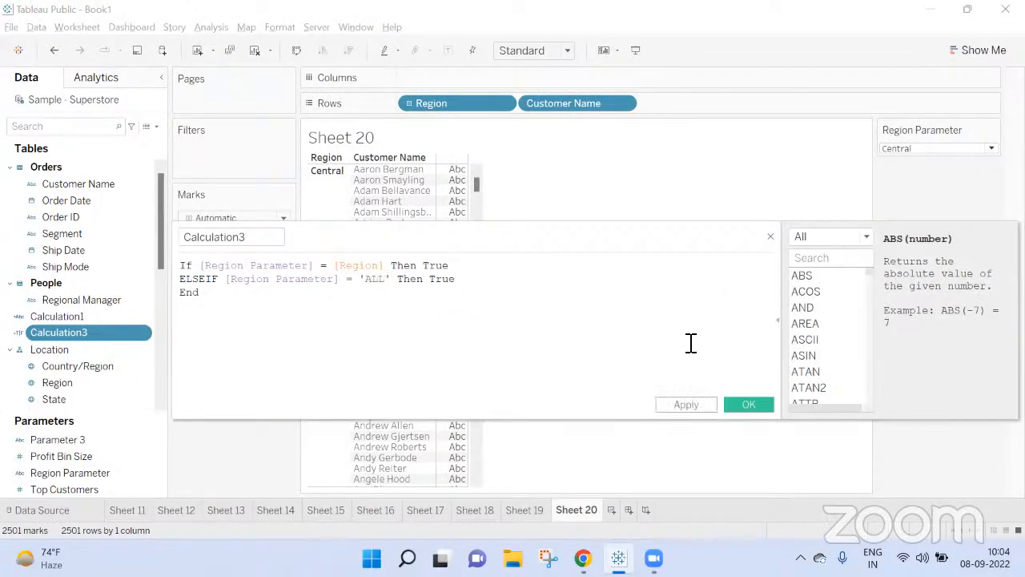
click(746, 404)
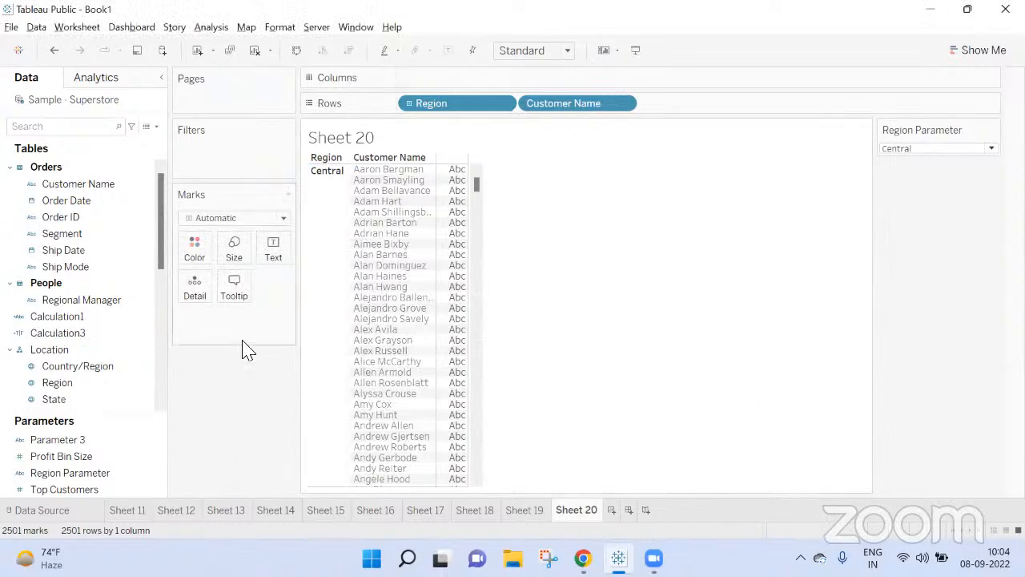
Step: Filter the sheet by Calculation3, keeping only the True value
click(82, 335)
drag(87, 342, 272, 155)
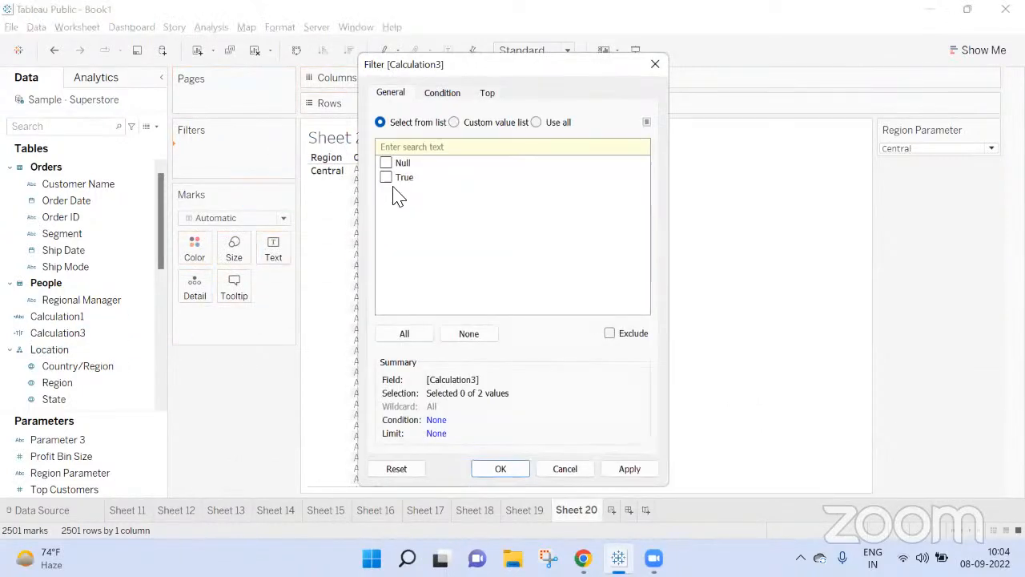
click(630, 468)
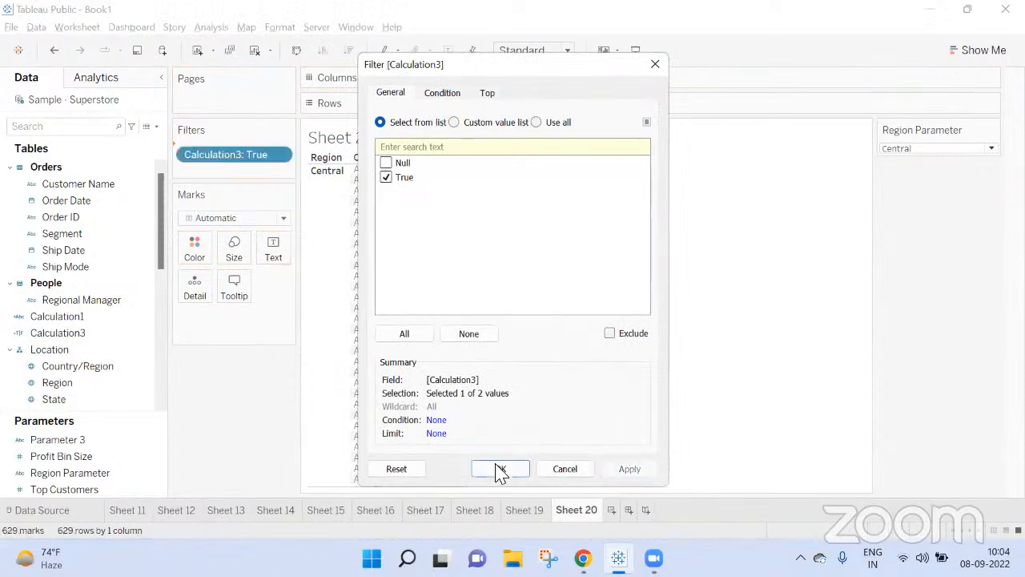
click(499, 468)
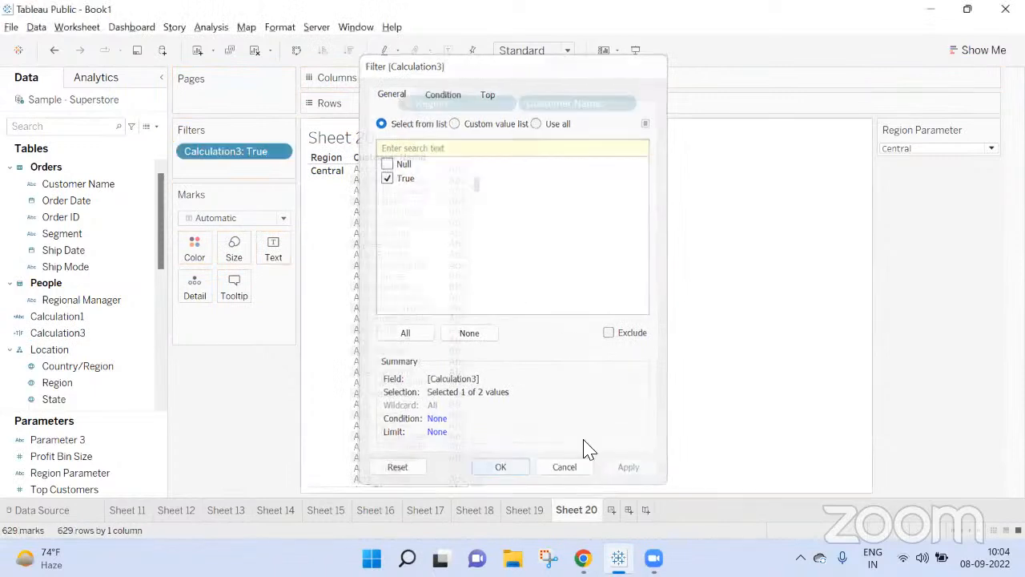
Step: Test the parameter action by repeatedly selecting and clearing the Central region header and looking through the customer list
click(339, 233)
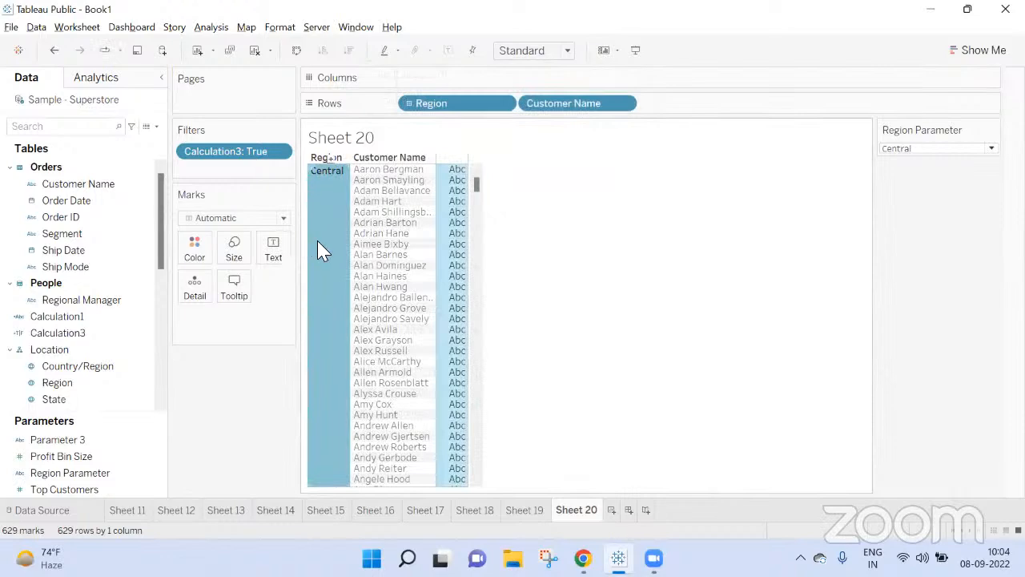
scroll(539, 293, down, 5)
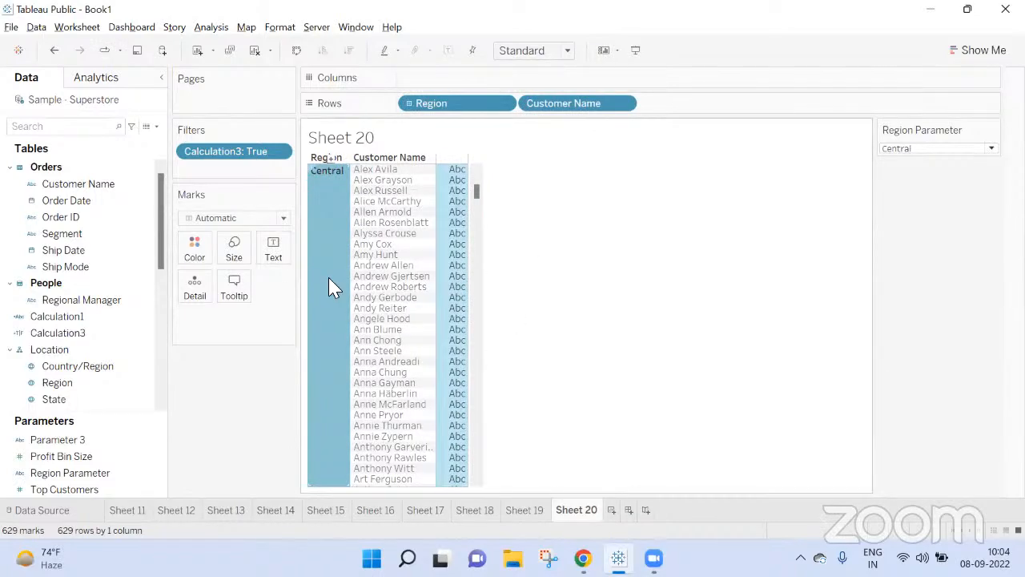
scroll(329, 280, down, 4)
drag(478, 228, 347, 238)
click(317, 238)
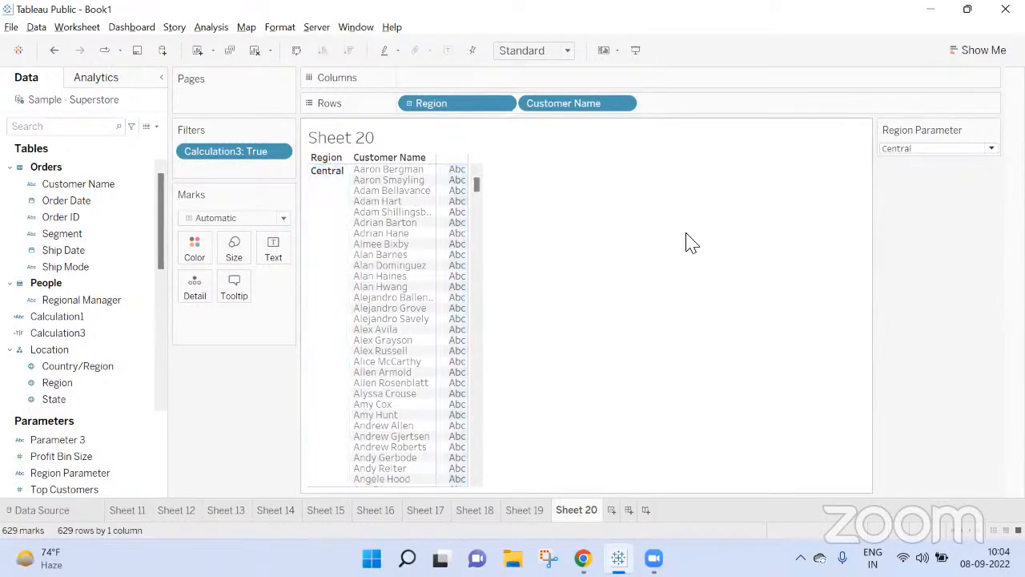
drag(476, 195, 485, 141)
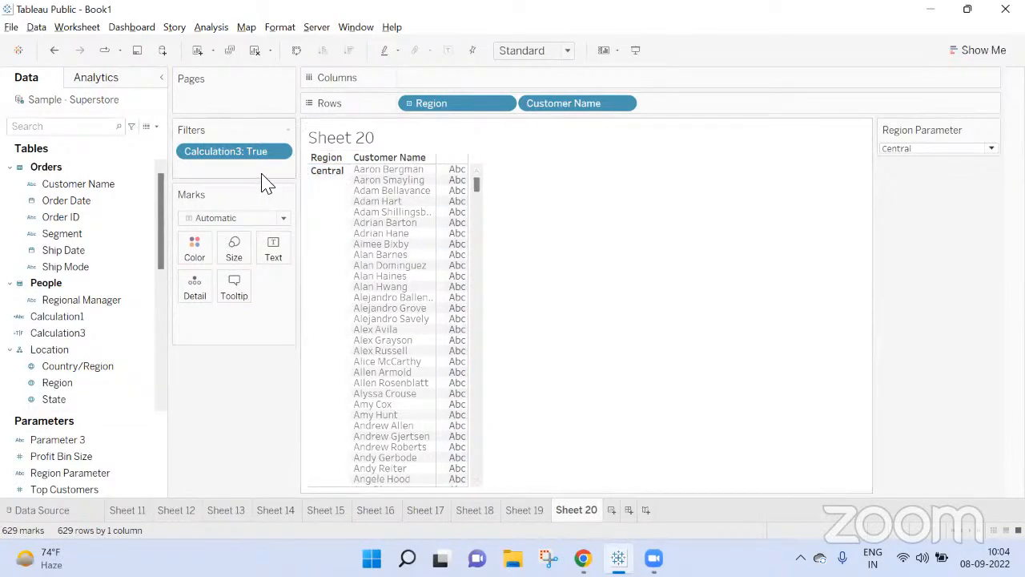
click(330, 188)
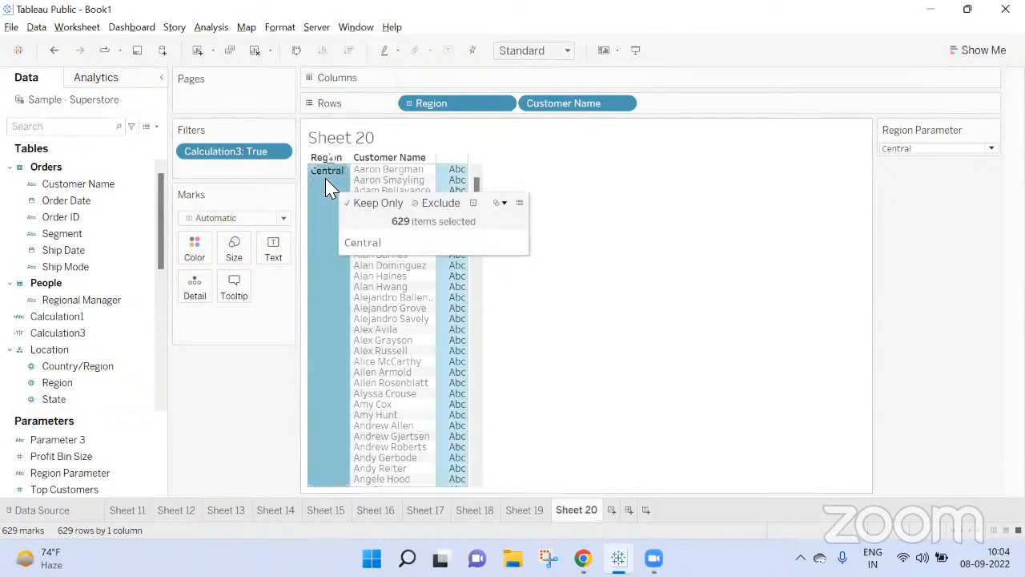
click(325, 180)
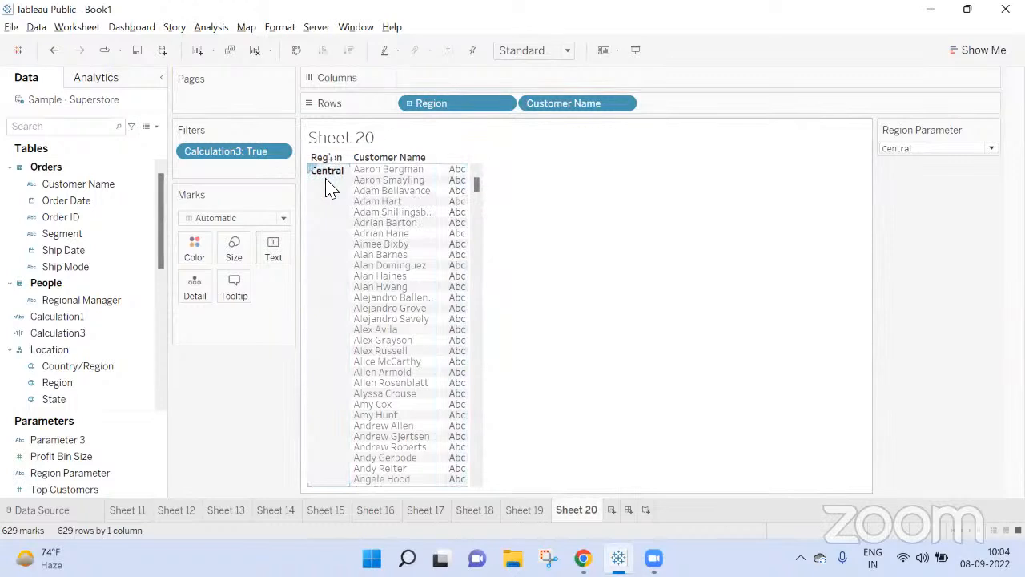
click(328, 186)
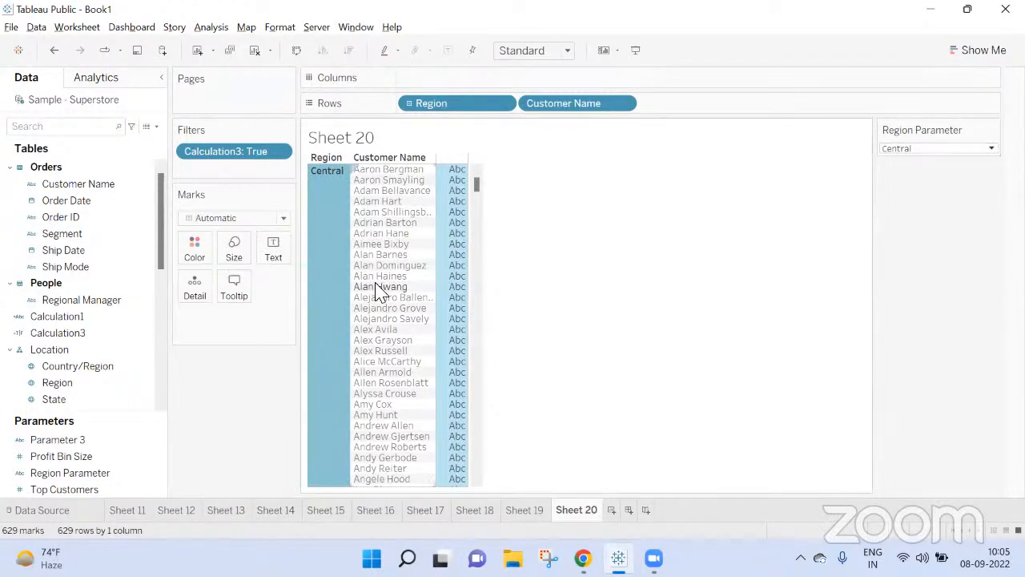
click(332, 259)
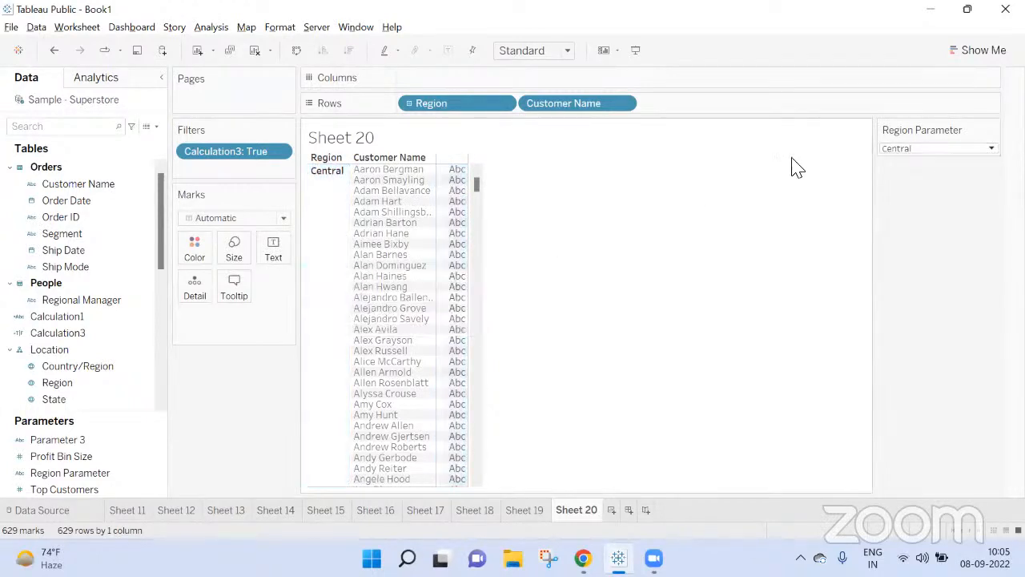
Step: Review the target parameter, source field and clearing behaviour of the Sheet 20 parameter action
click(77, 29)
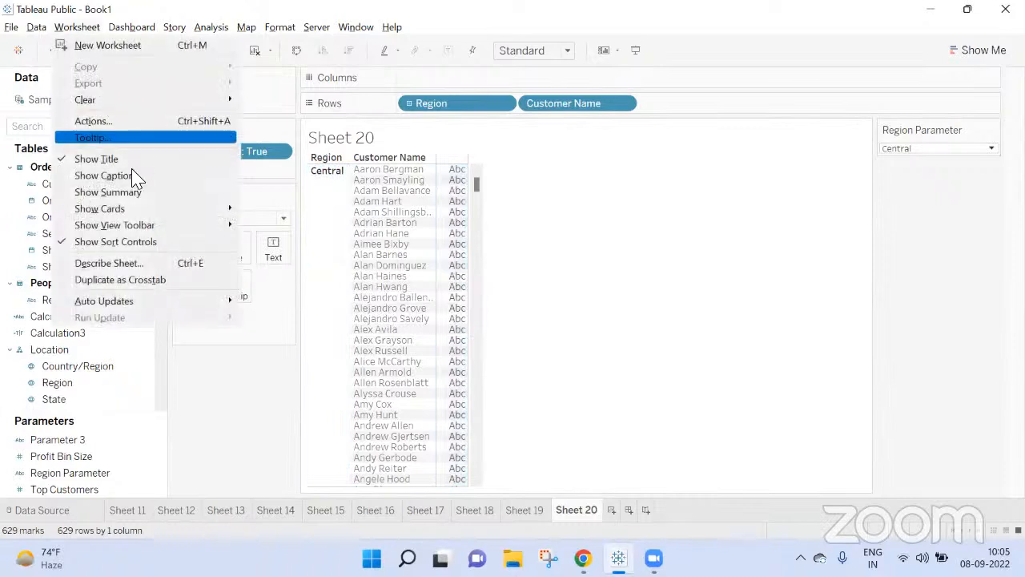
click(131, 124)
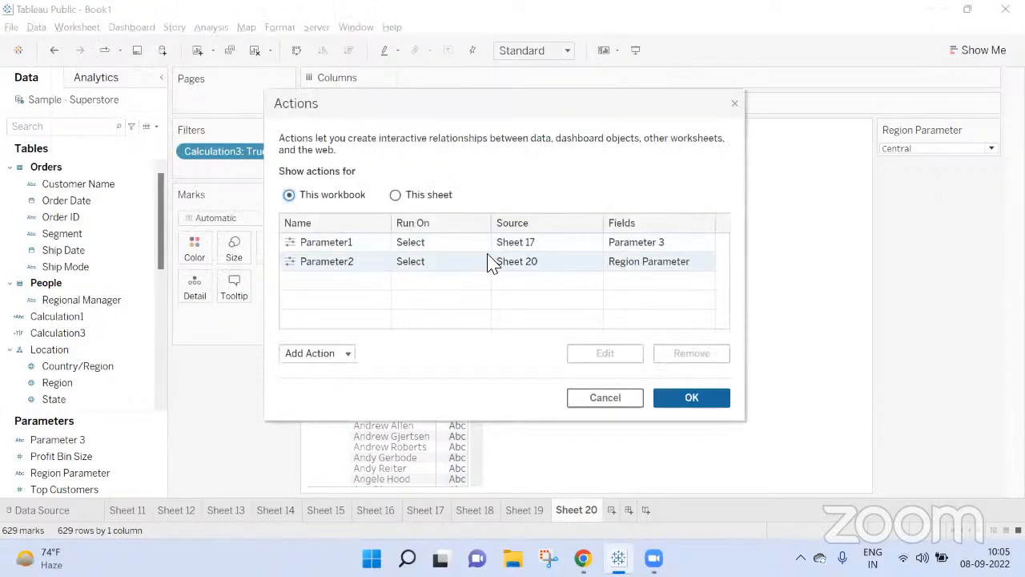
click(445, 263)
click(608, 361)
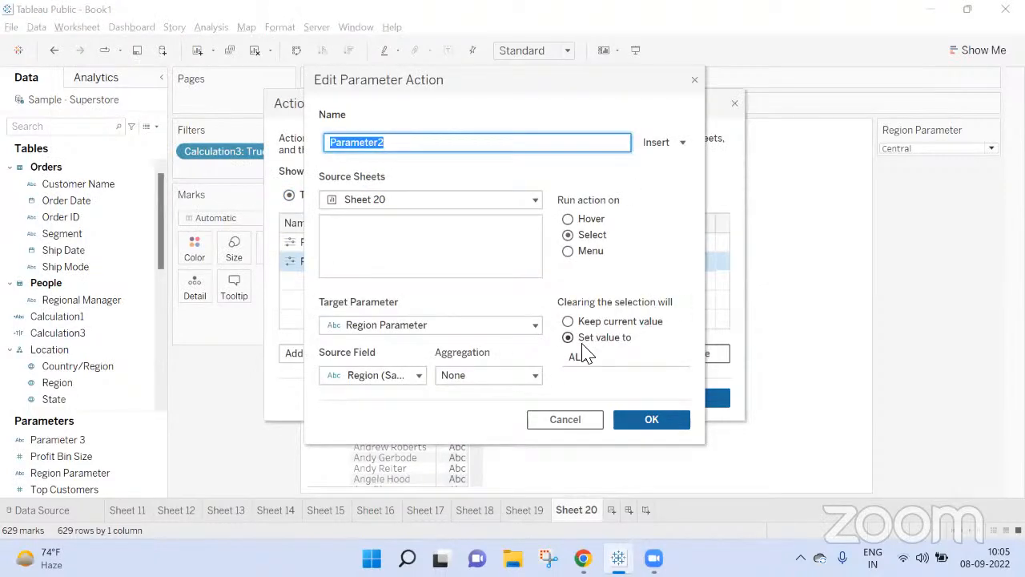
click(647, 424)
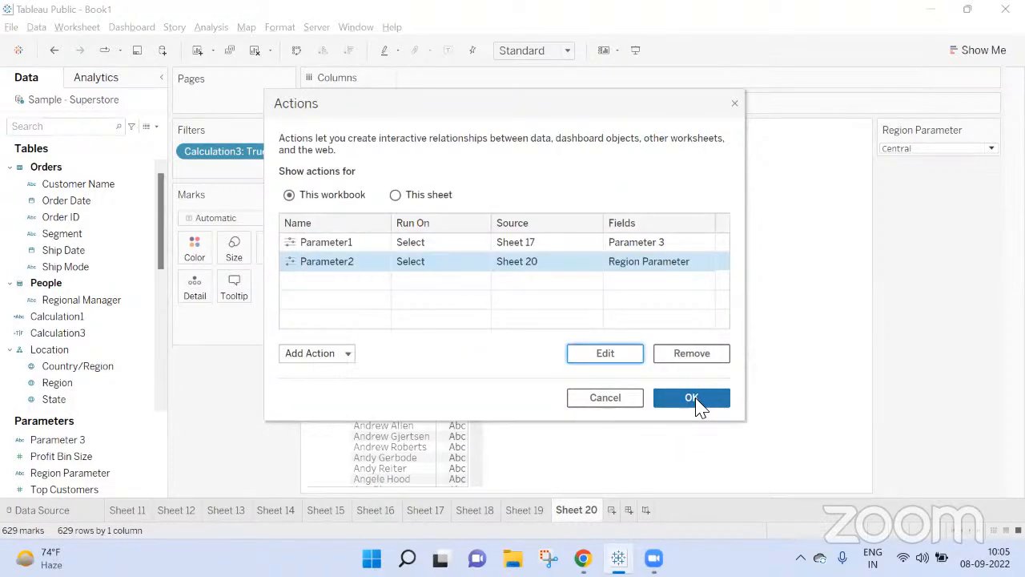
click(693, 401)
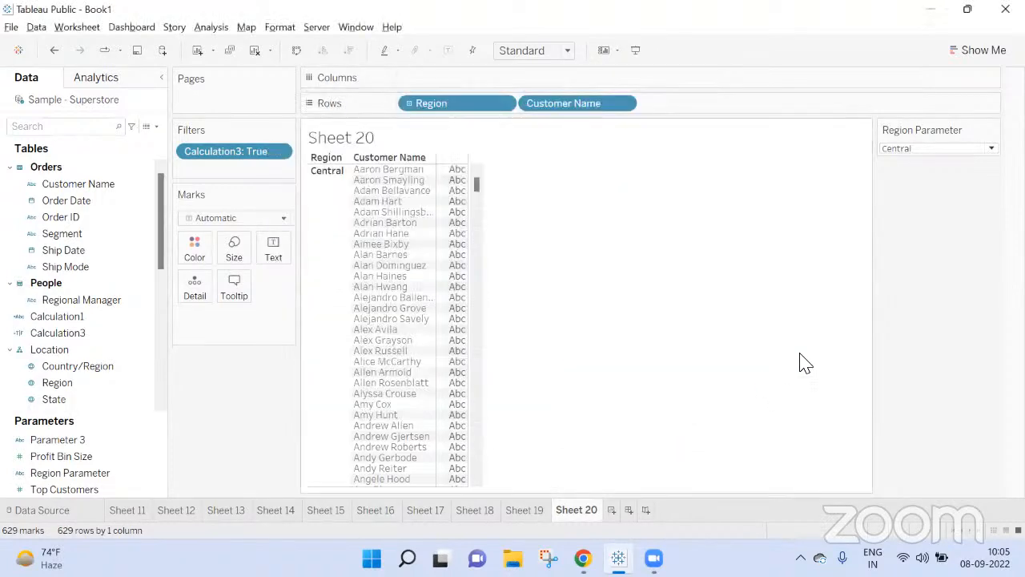
Step: Edit Region Parameter to accept all allowable values instead of a fixed list
click(993, 130)
click(919, 147)
click(498, 261)
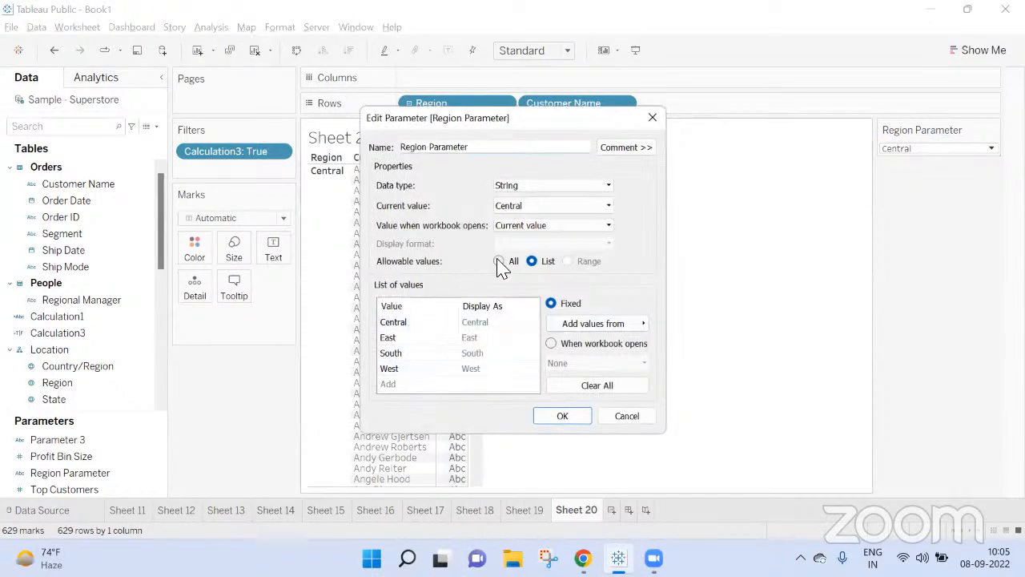
click(563, 416)
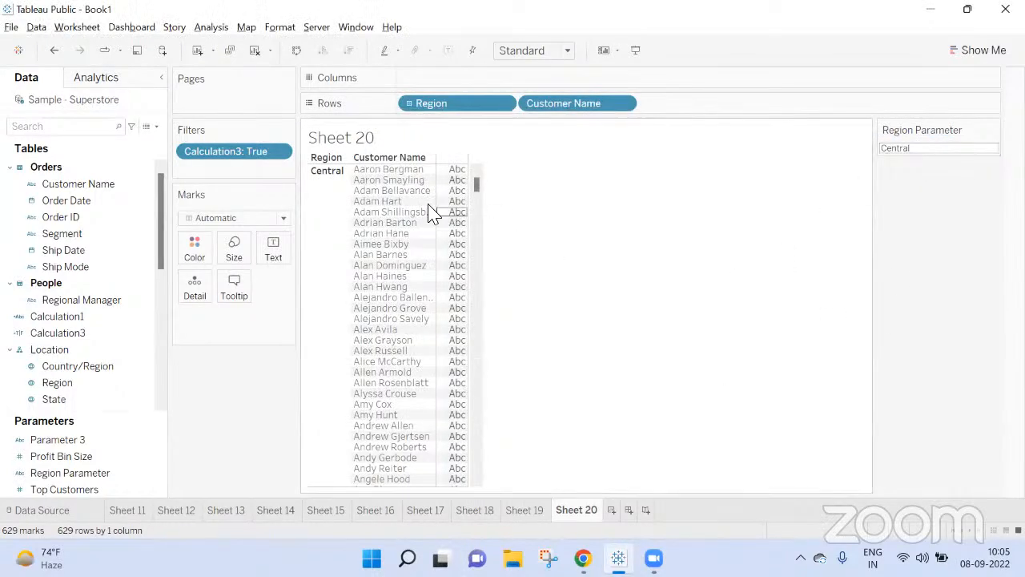
Step: Test the parameter action by selecting and clearing the Central and South region headers and looking through the resulting customer lists
click(337, 230)
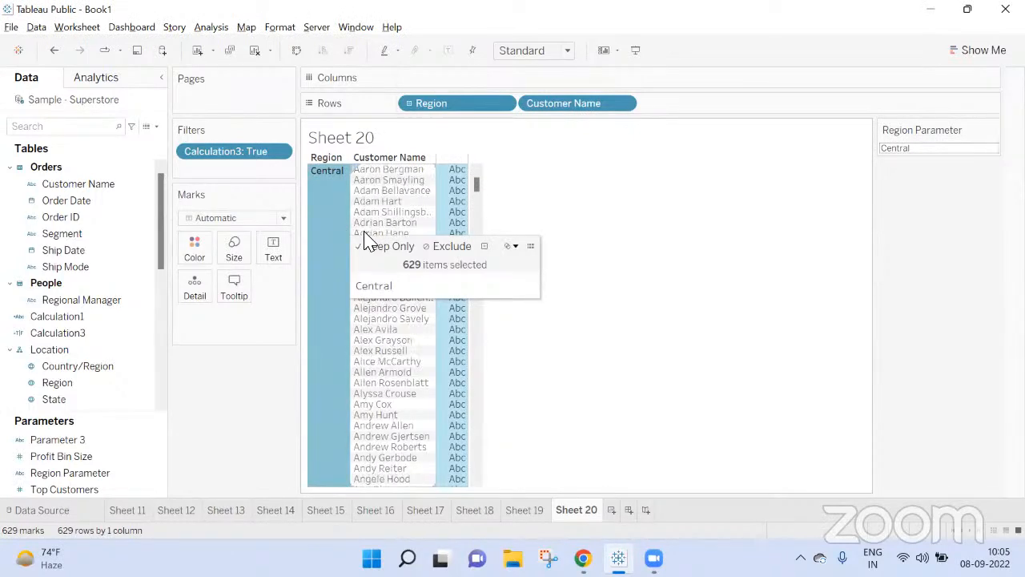
click(320, 235)
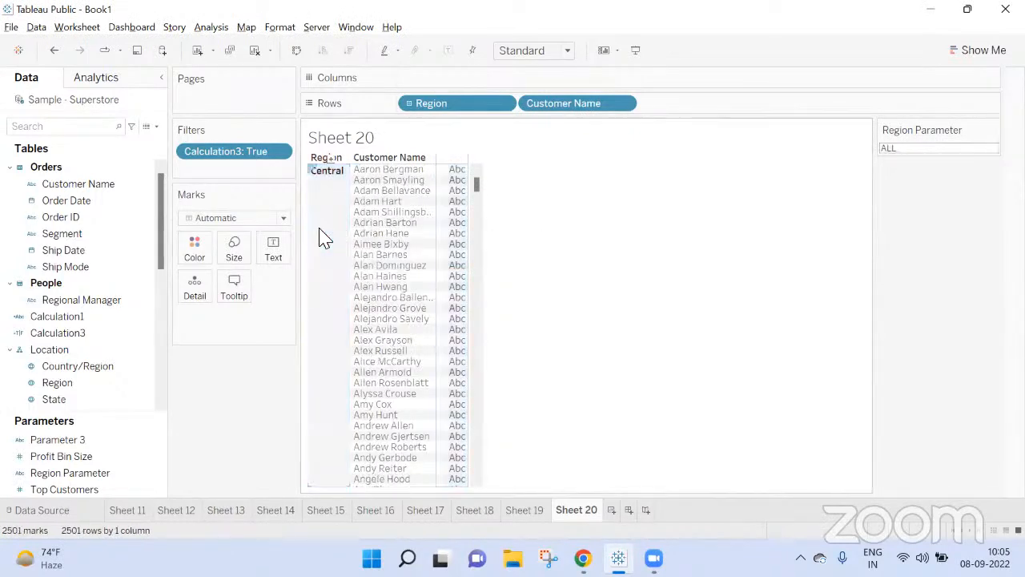
scroll(424, 201, down, 5)
drag(476, 188, 478, 384)
click(336, 261)
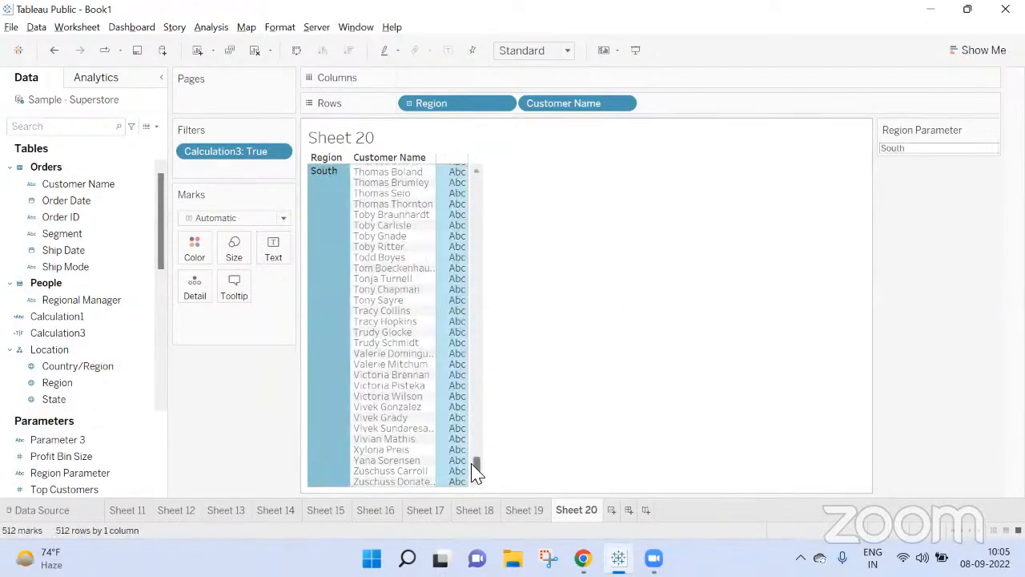
drag(479, 464, 504, 522)
click(319, 281)
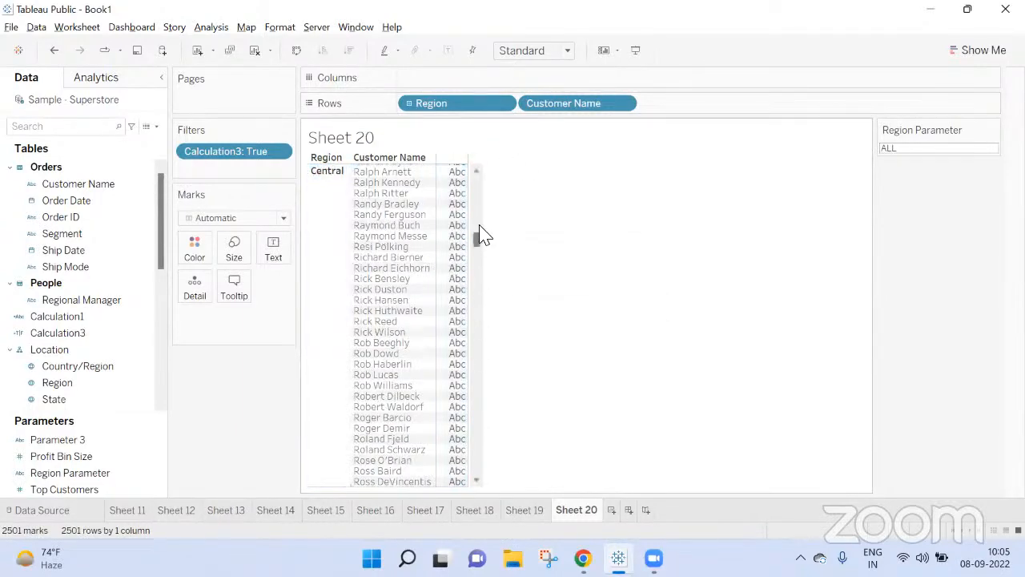
drag(484, 247, 484, 106)
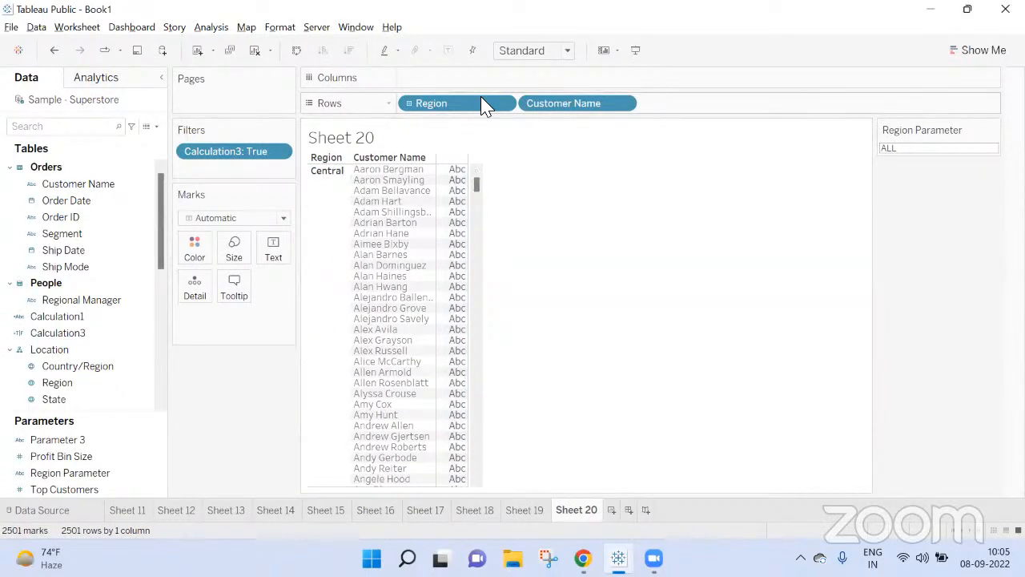
click(332, 240)
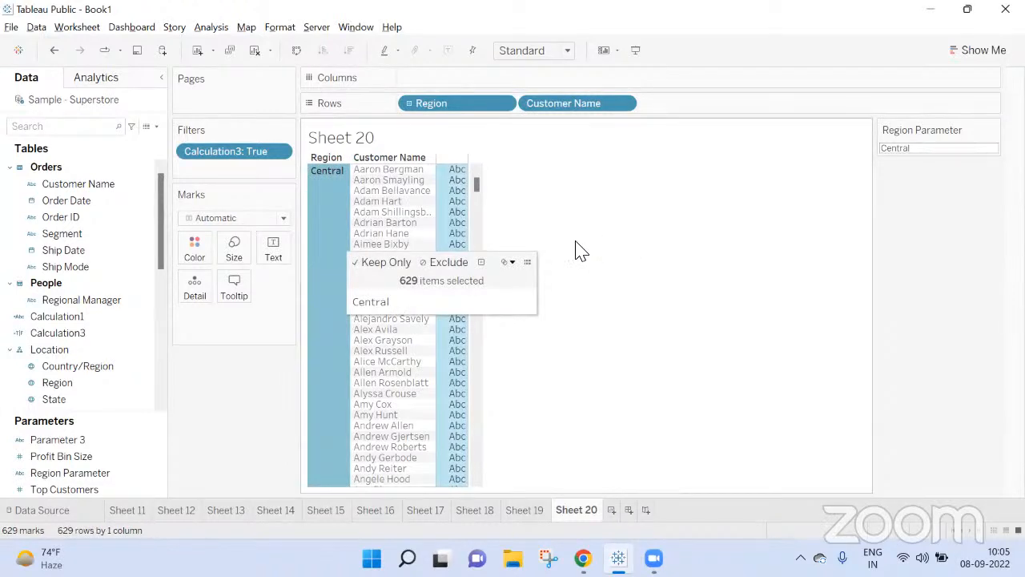
click(323, 234)
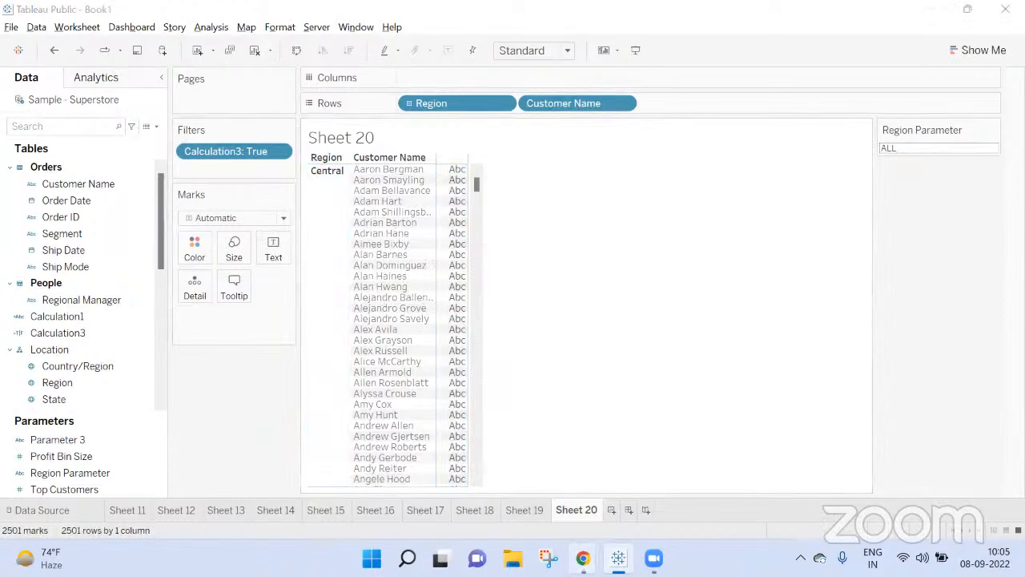
Step: Switch to the Google Meet call, dismiss the raised-hands notification, and return to Tableau
mouse_move(582, 558)
click(494, 468)
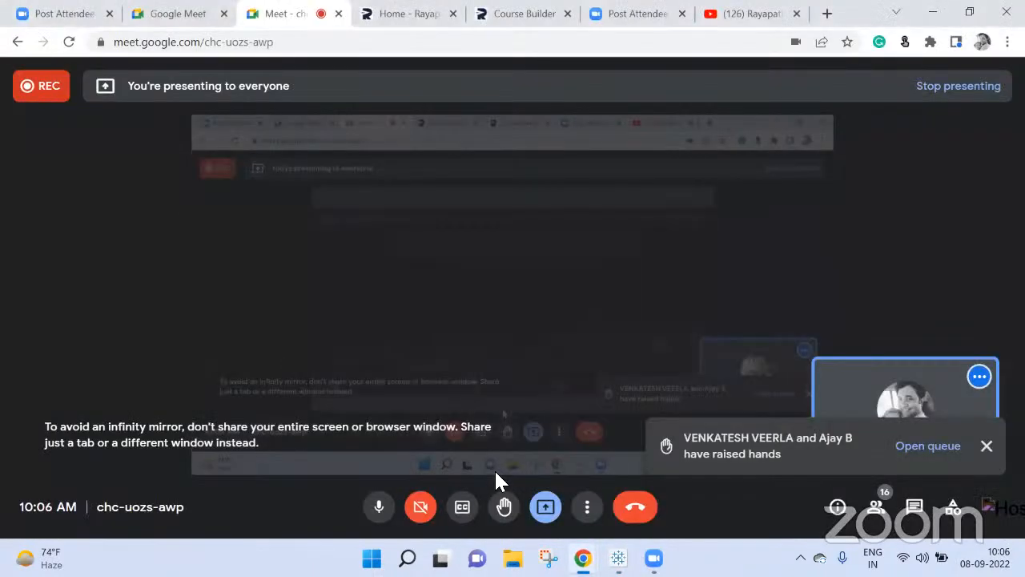
click(986, 446)
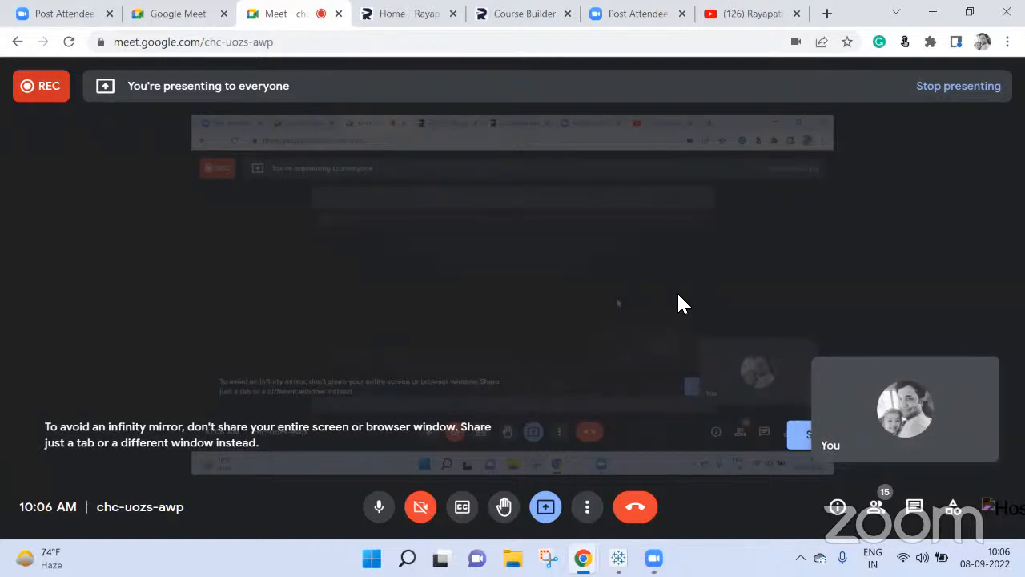
click(618, 558)
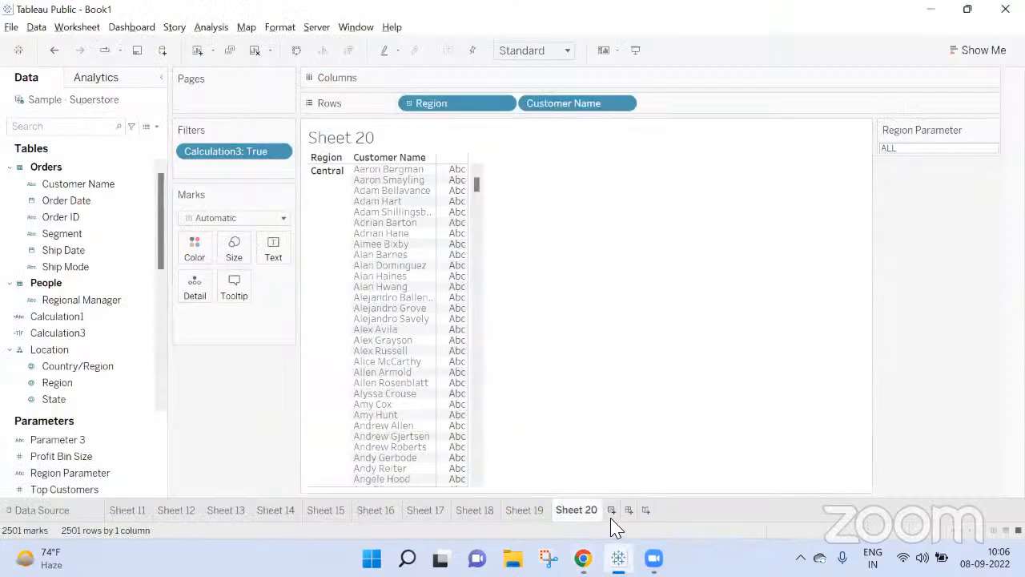
Step: Create a new worksheet and place the Product Name field on Rows
click(611, 509)
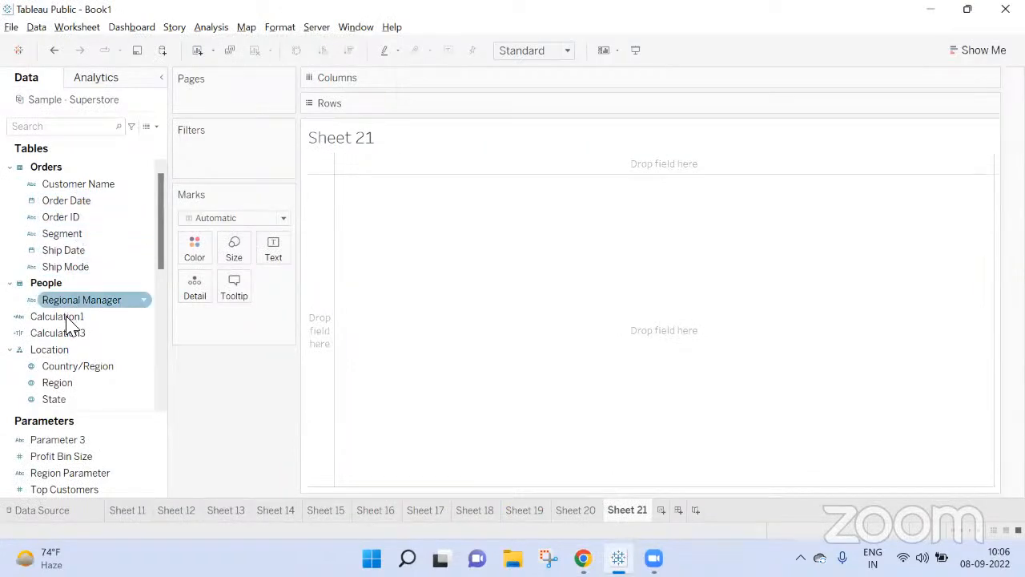
scroll(80, 281, down, 3)
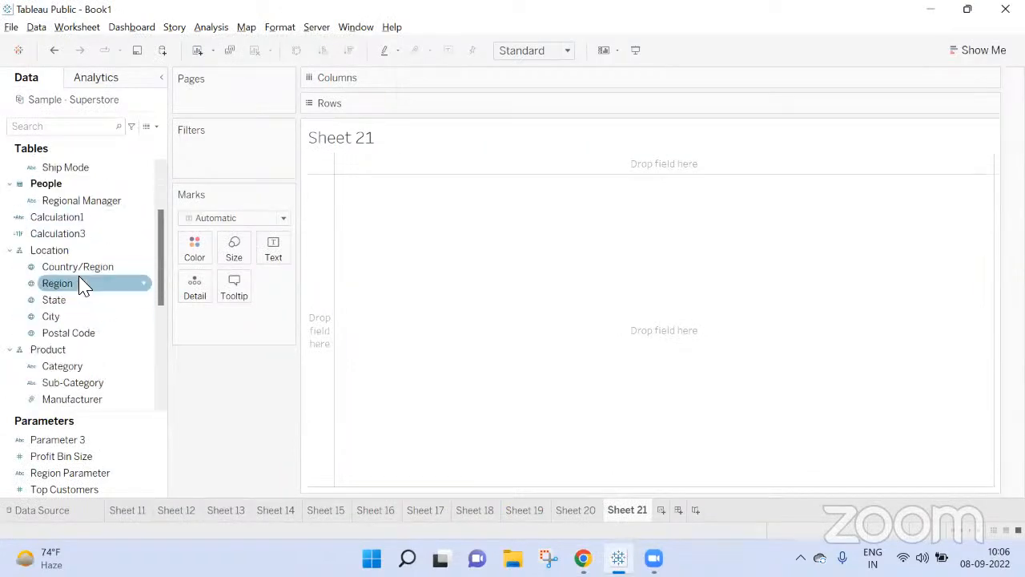
drag(78, 362, 482, 107)
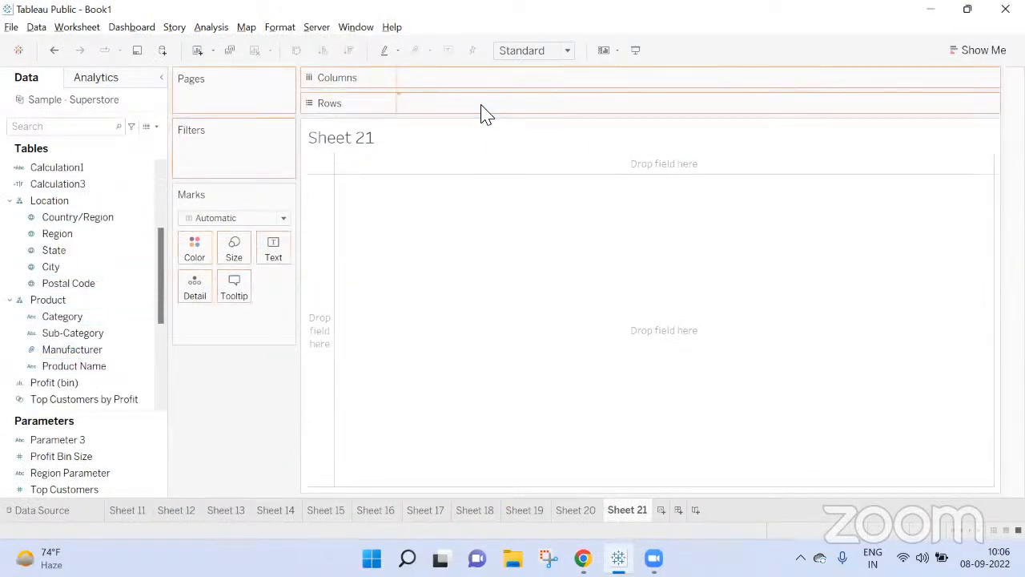
click(484, 275)
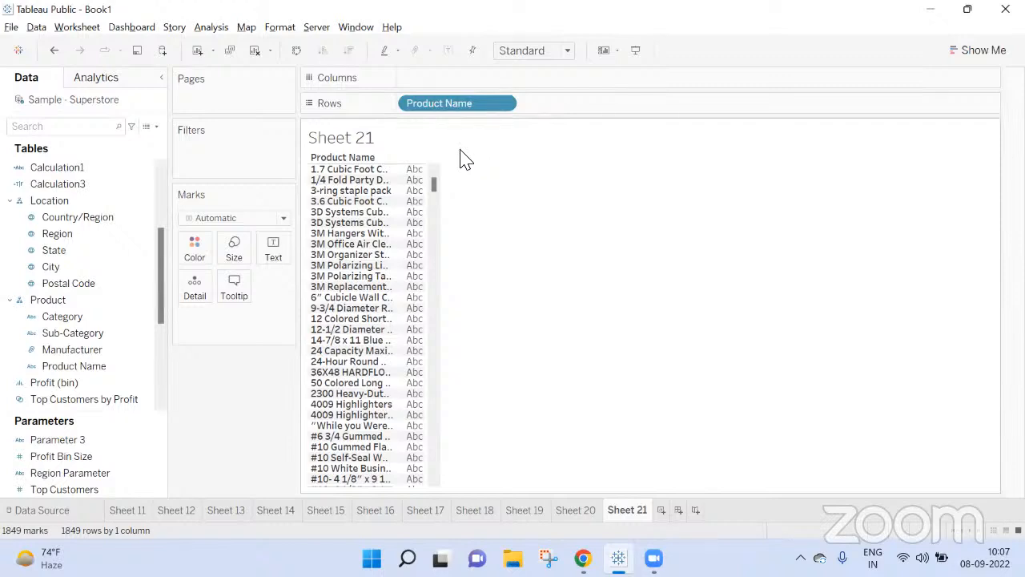
mouse_move(464, 108)
mouse_down()
mouse_move(407, 133)
mouse_move(460, 112)
mouse_up()
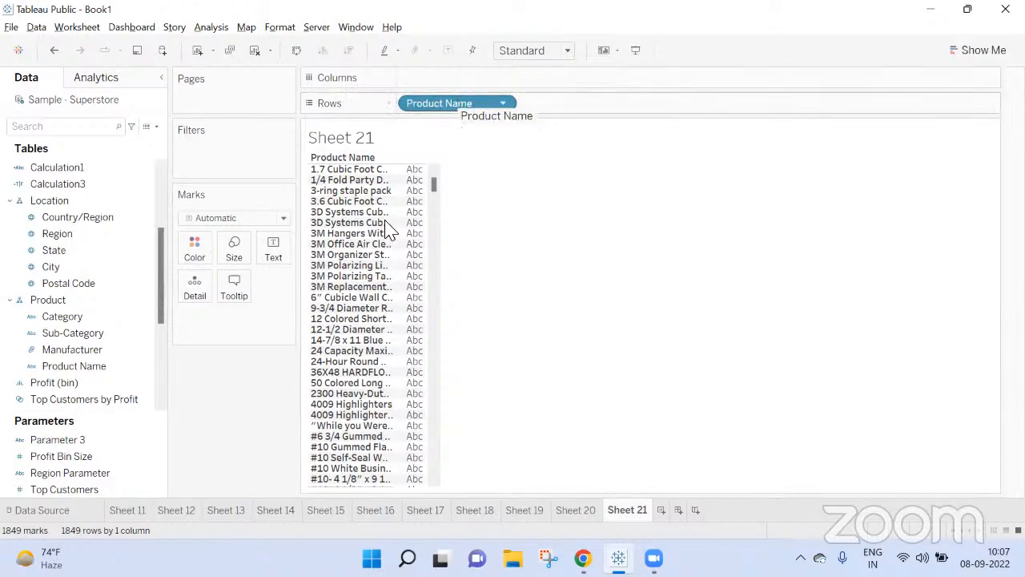
Step: Add Product Name to the marks' tooltip on Sheet 21 and review the tooltip's contents
click(48, 332)
drag(73, 365, 234, 285)
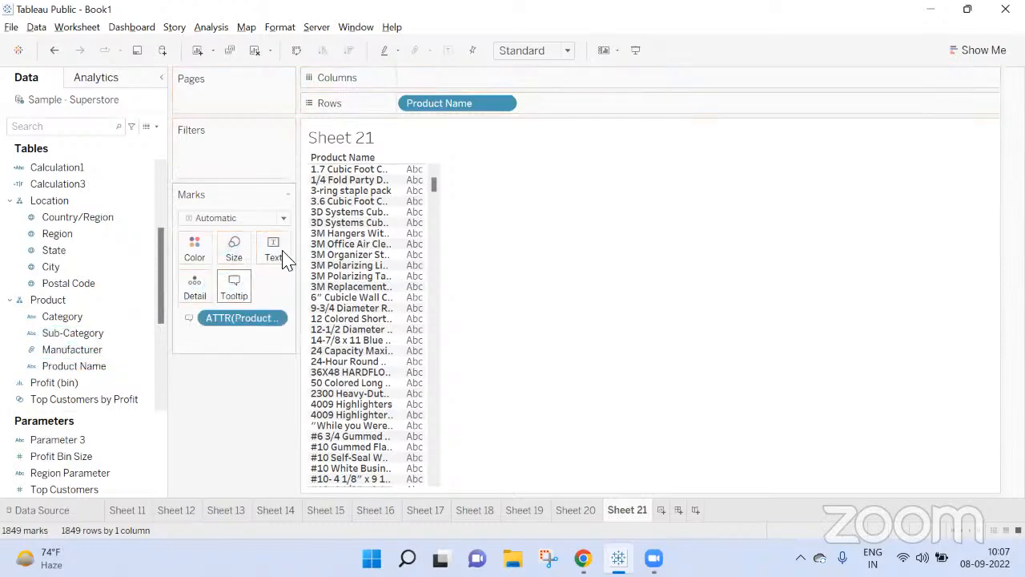
mouse_move(344, 176)
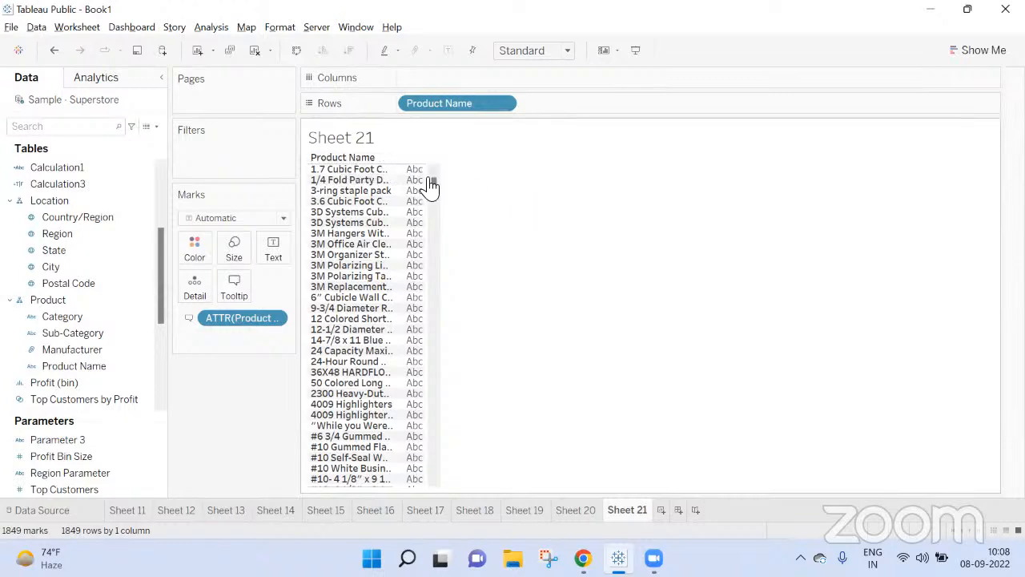
click(232, 285)
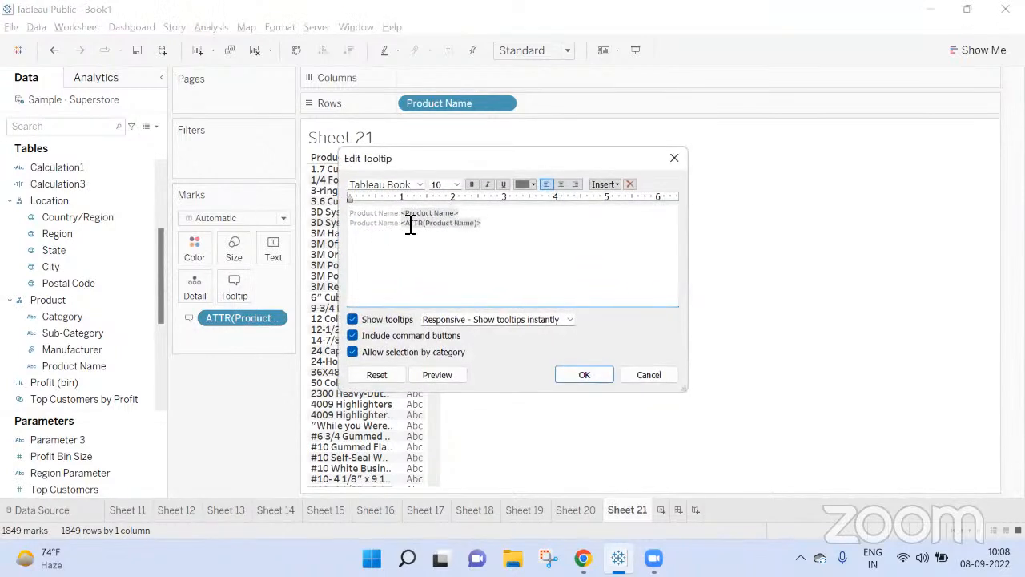
click(673, 157)
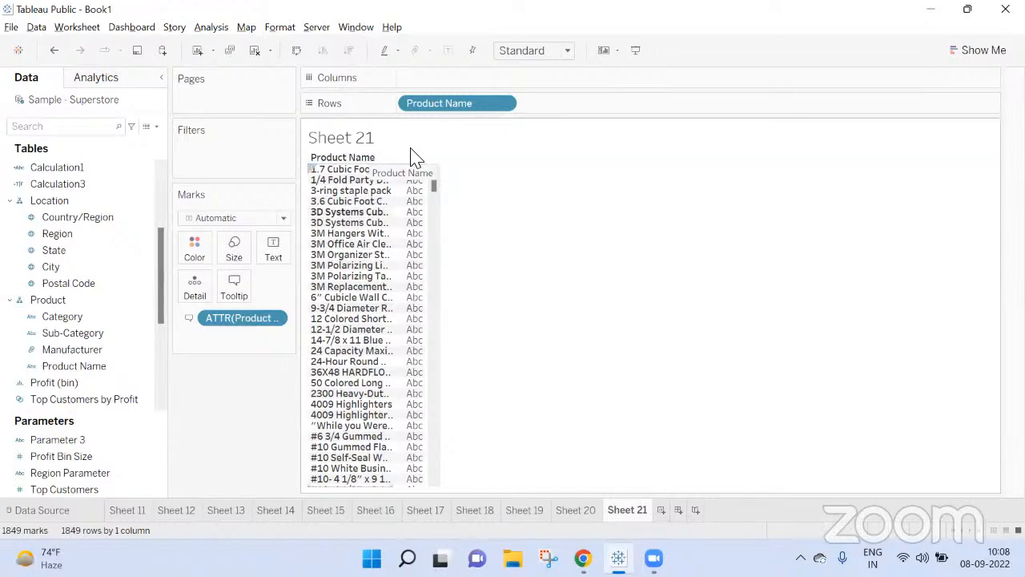
Step: Create another worksheet and enter the literal text "Product Name" as an ad hoc calculation on Rows
click(661, 509)
double_click(427, 108)
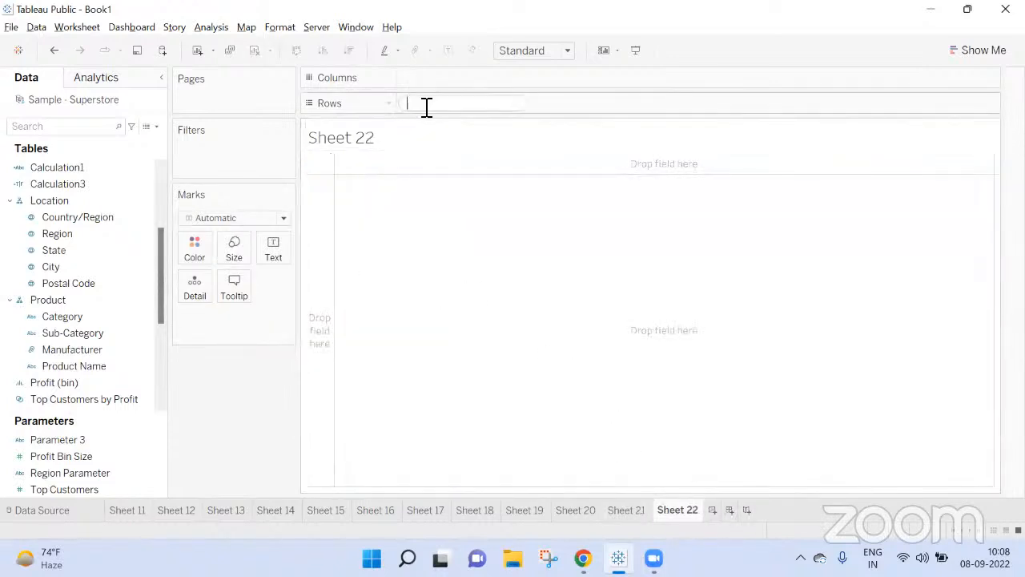
text("Product Name")
key(Return)
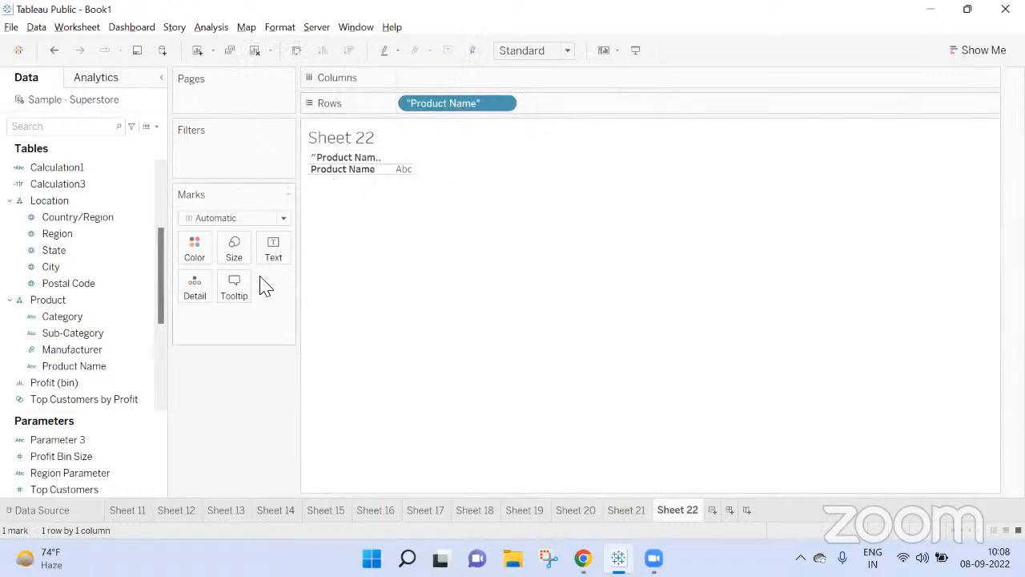
Step: Replace the inserted "Product Name" field in the Sheet 22 tooltip with the fixed text Product_Nam
click(234, 288)
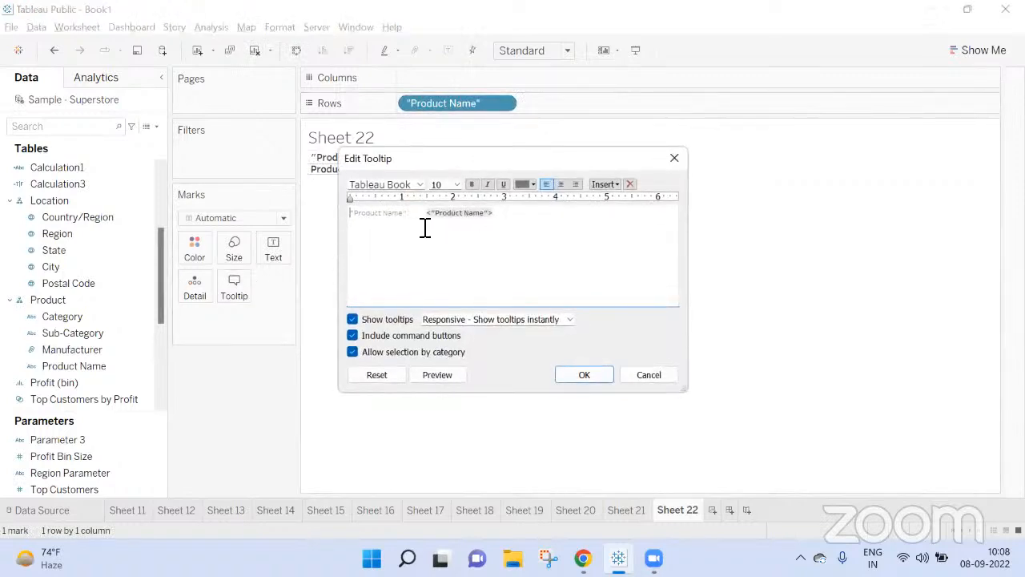
drag(502, 215, 428, 216)
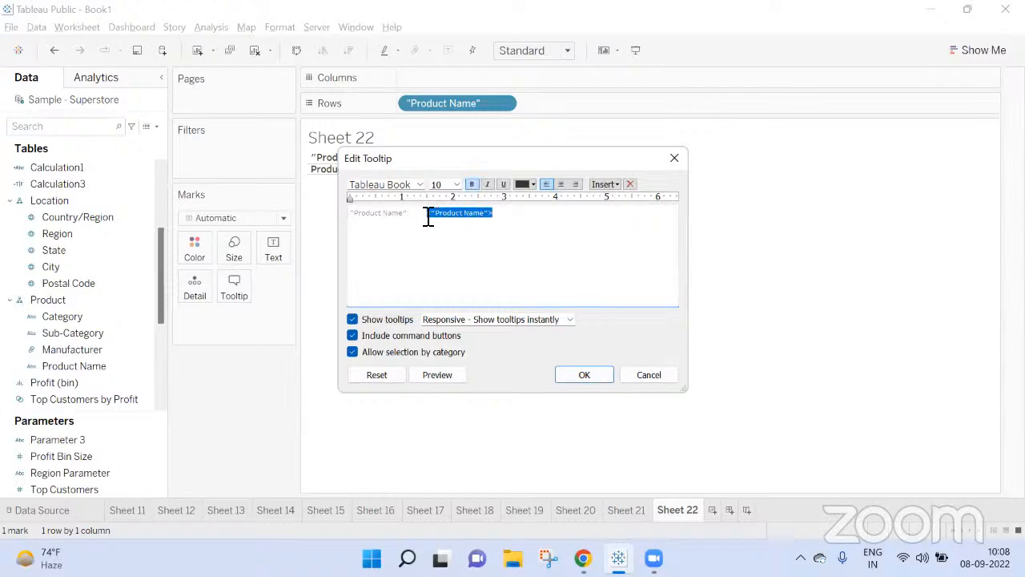
text(Product_Nam)
click(589, 376)
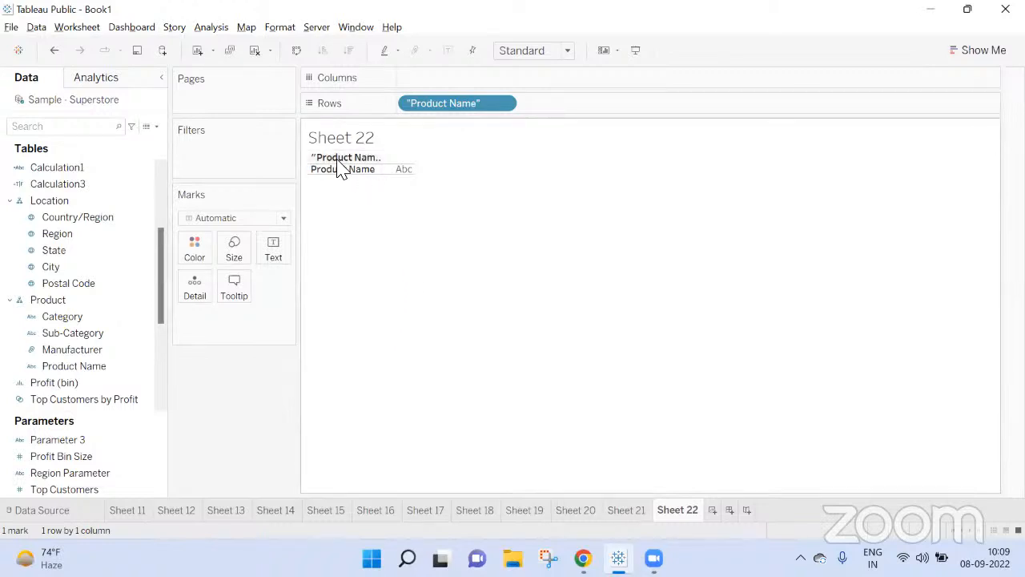
Step: Hide the field labels for rows on Sheet 22 and check the mark's tooltip
click(234, 285)
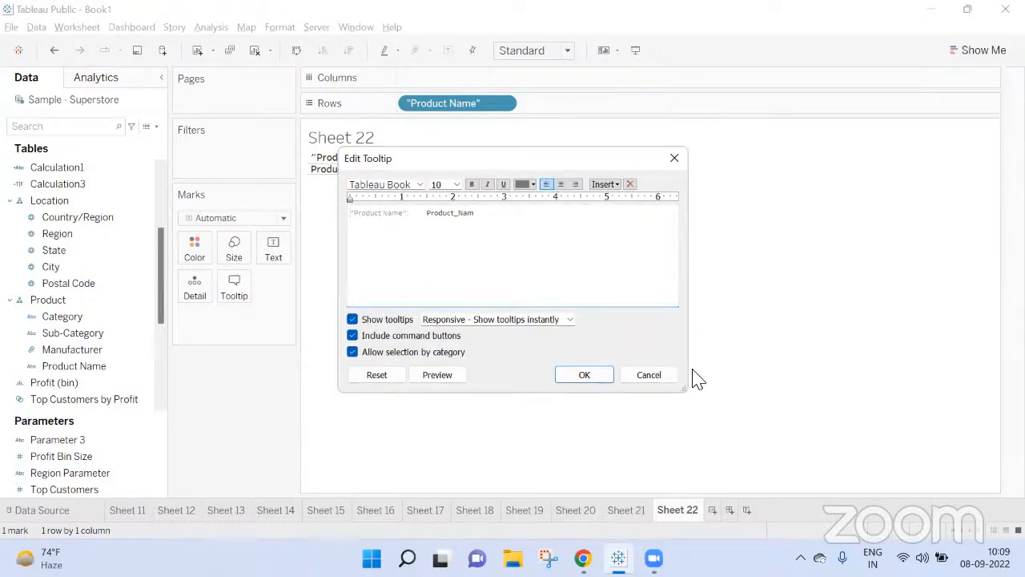
click(581, 375)
right_click(362, 172)
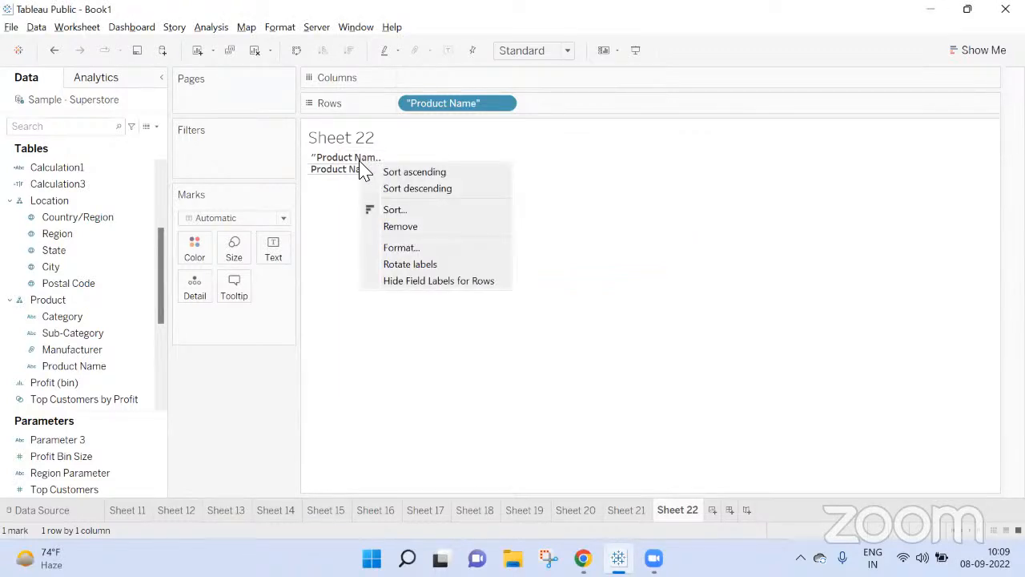
click(398, 281)
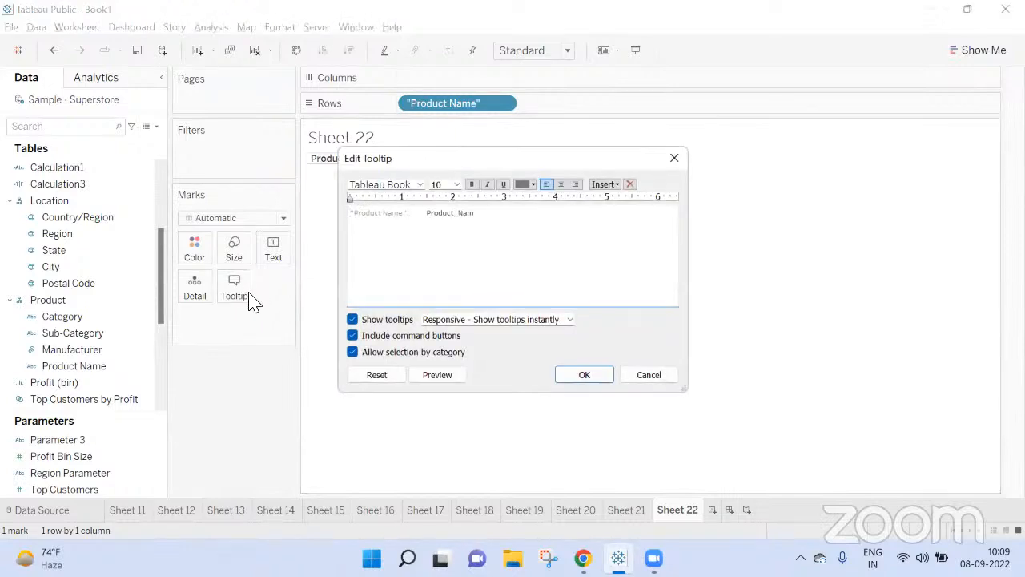
click(582, 376)
mouse_move(410, 168)
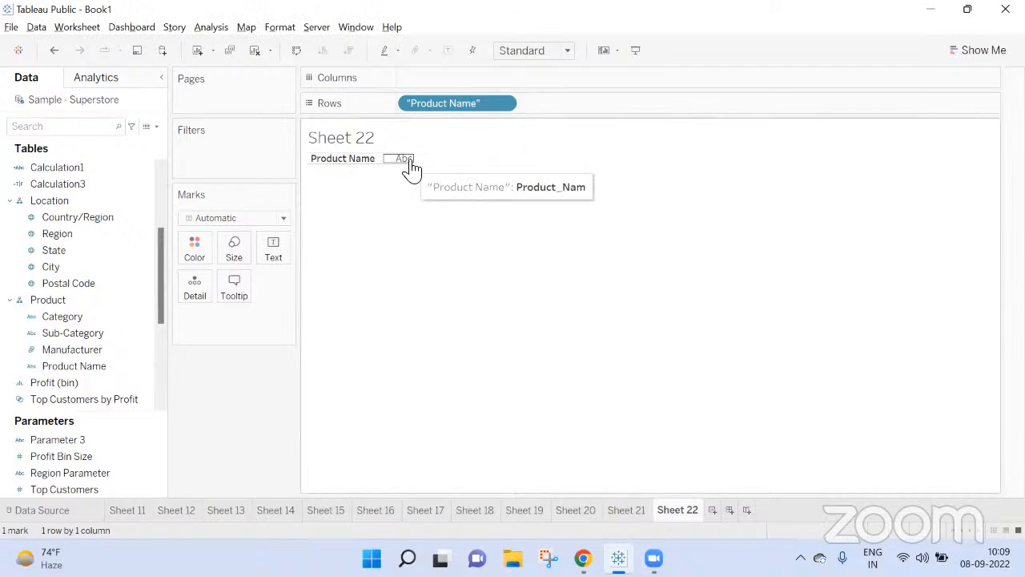
Step: Move the "Product Name" calculation from Rows onto the view as text and fit the sheet to Entire View
drag(494, 103, 406, 222)
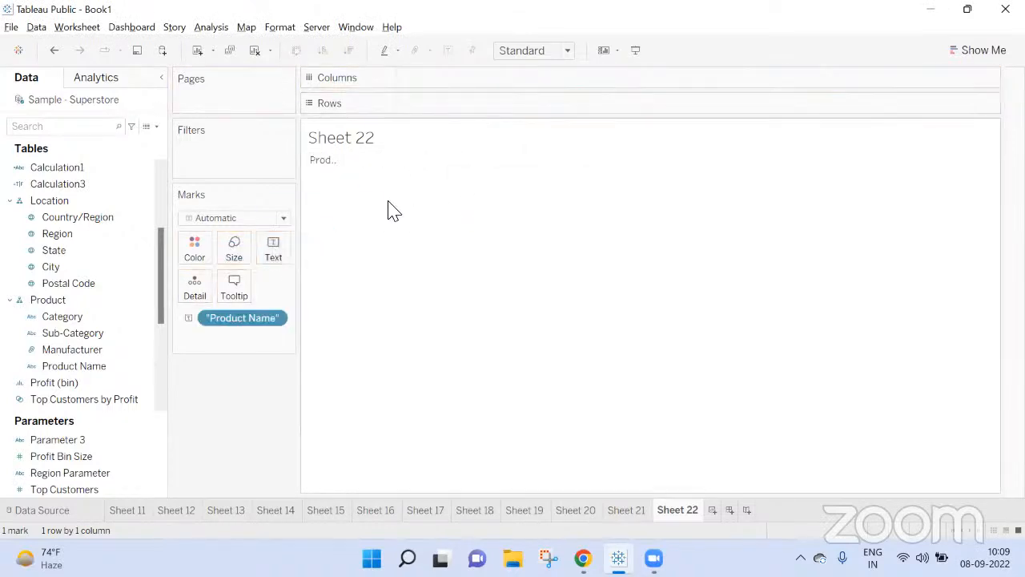
click(567, 49)
click(537, 110)
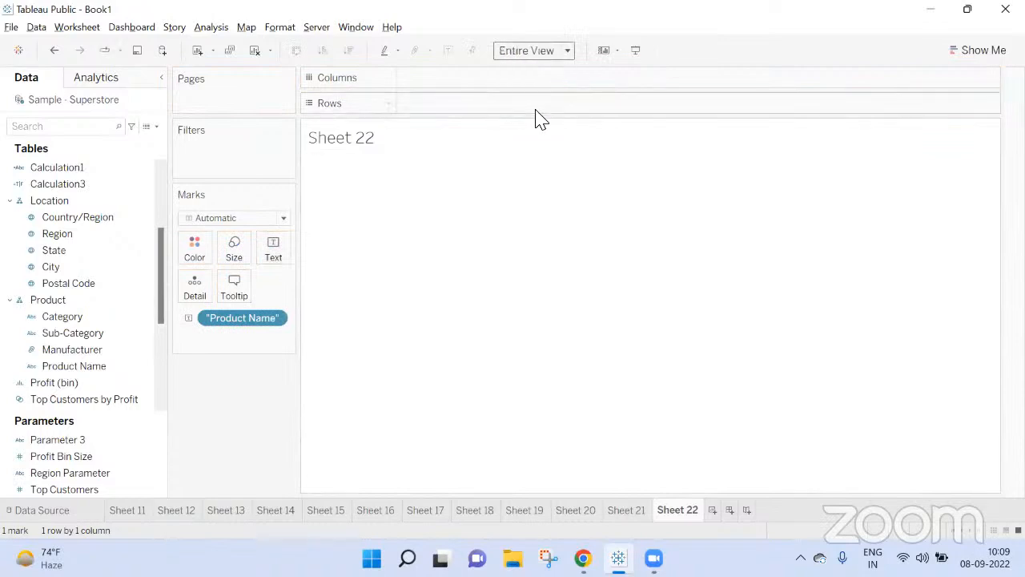
mouse_move(350, 327)
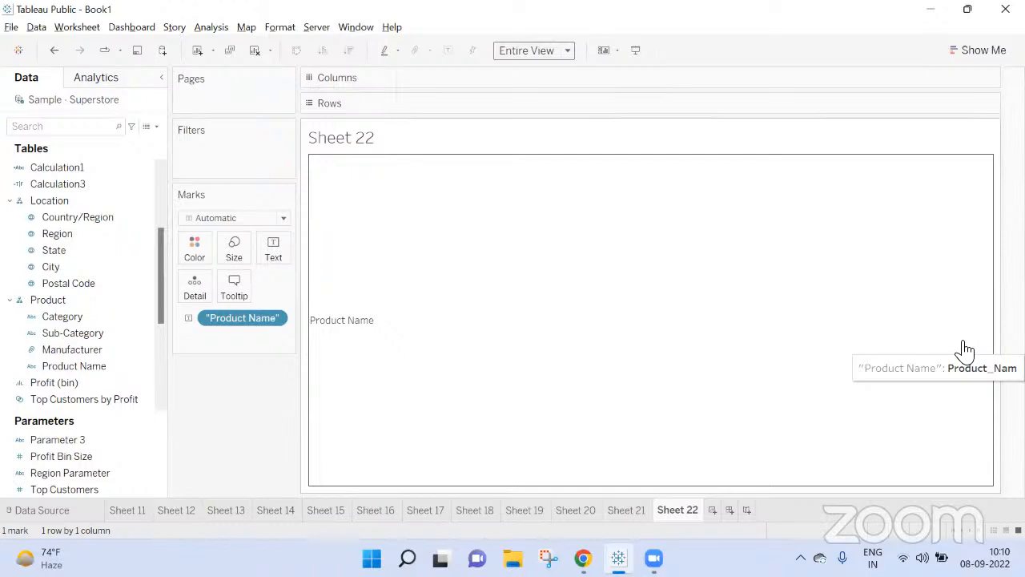
Step: Switch to the Google Meet call, mute and unmute the microphone, and return to Tableau
key(alt+Tab)
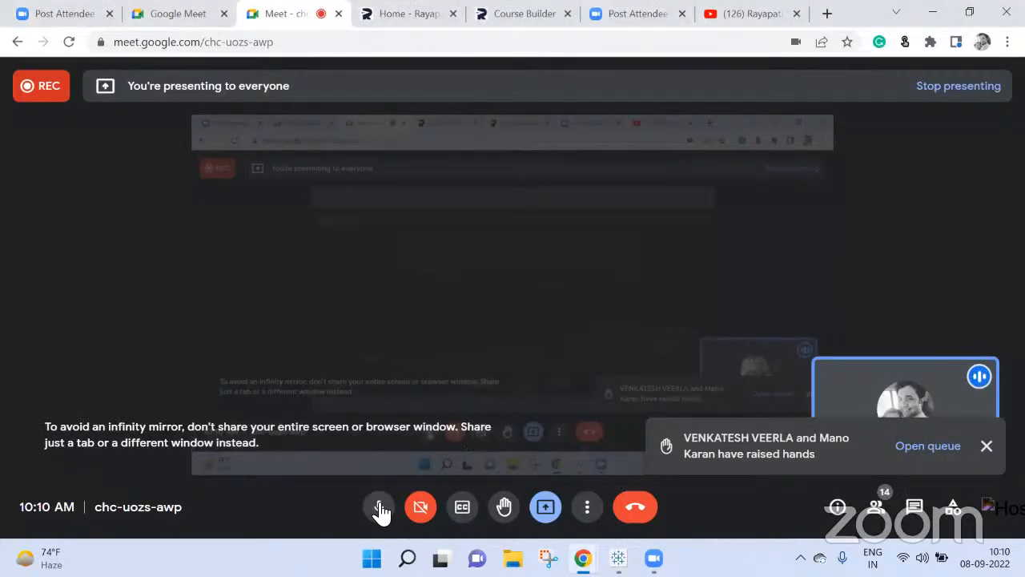
click(381, 508)
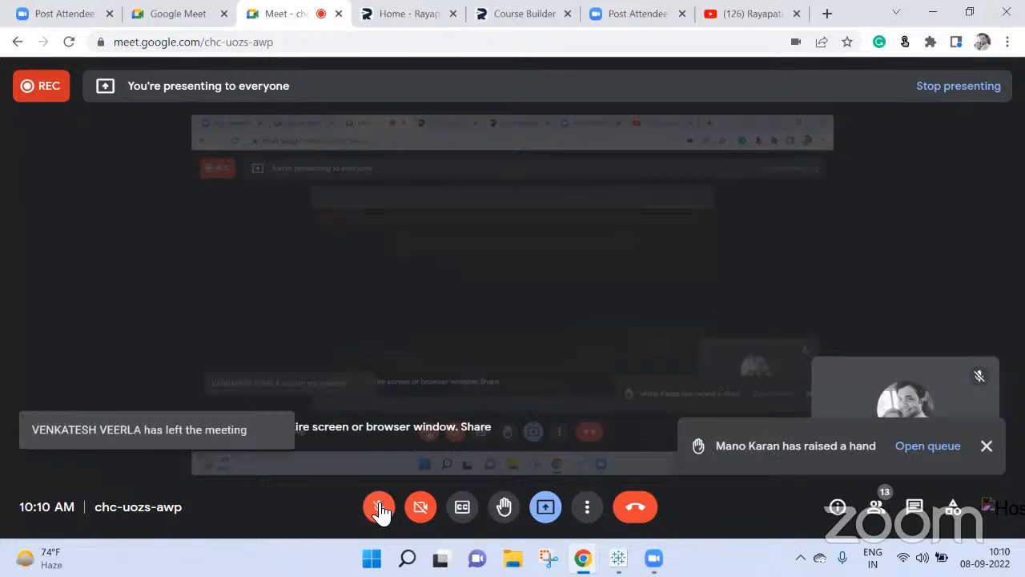
click(379, 507)
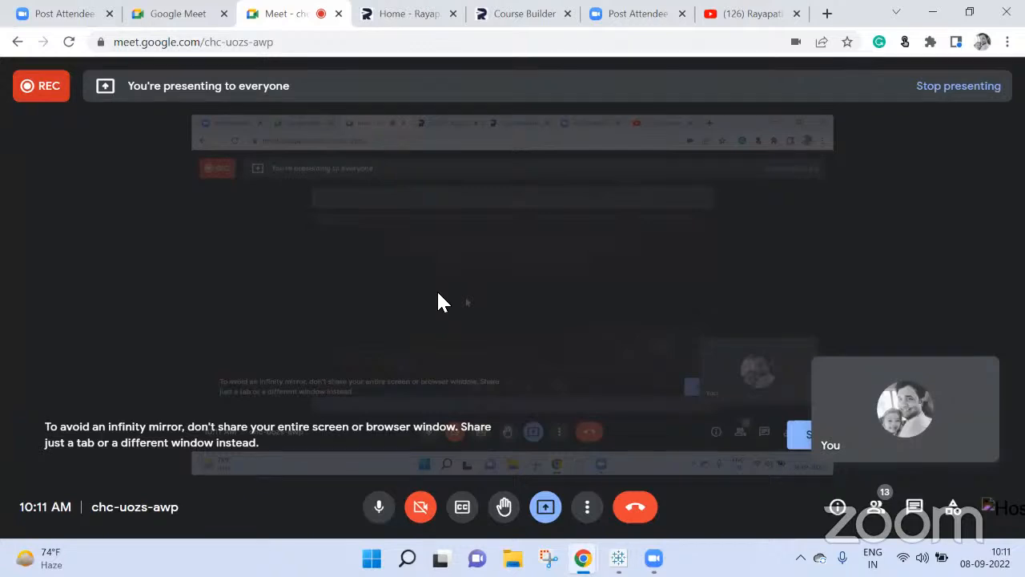
click(618, 559)
mouse_move(634, 429)
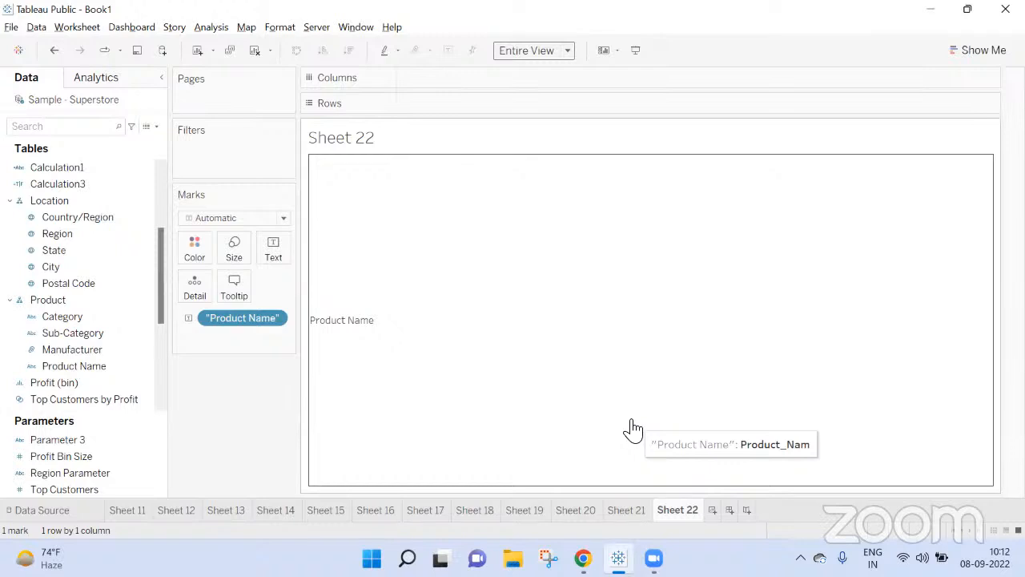
Step: Add a new worksheet and start a new parameter with data type String and a list of allowable values
click(715, 508)
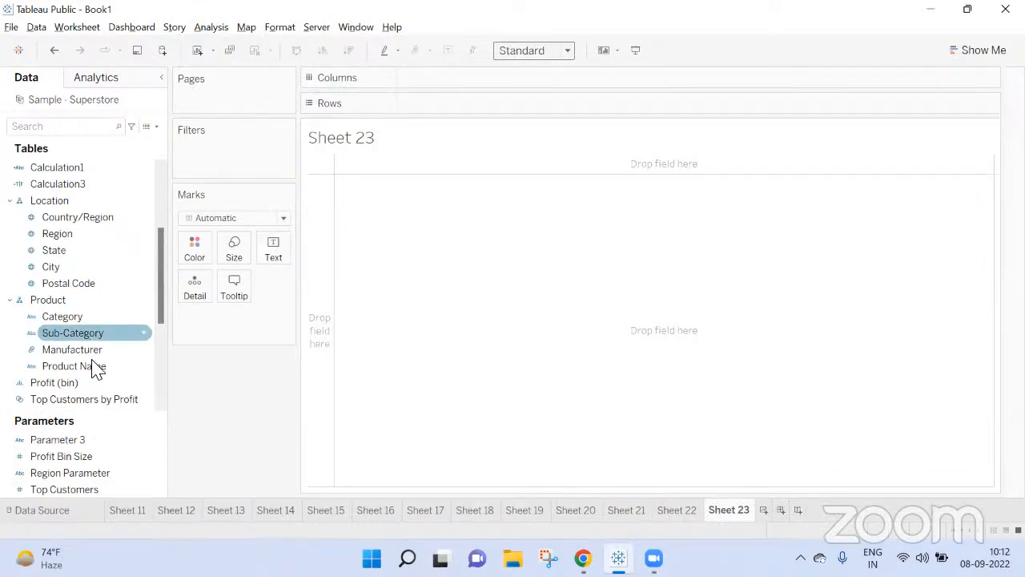
click(157, 126)
click(112, 158)
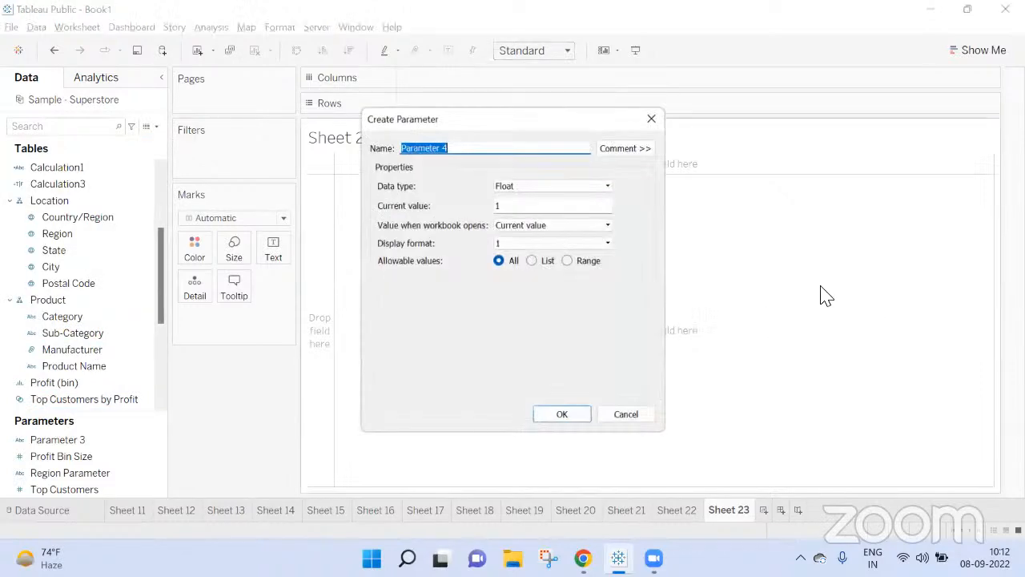
click(525, 187)
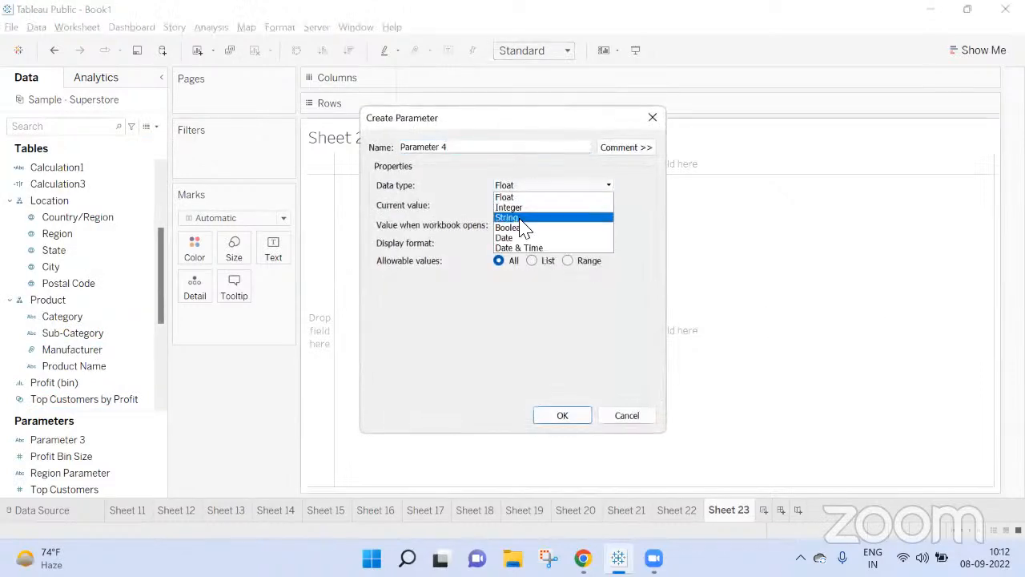
click(527, 217)
click(532, 260)
Step: Fill the parameter's value list with A, B and C, and create it under the default name Parameter 4
click(446, 320)
text(A)
click(410, 335)
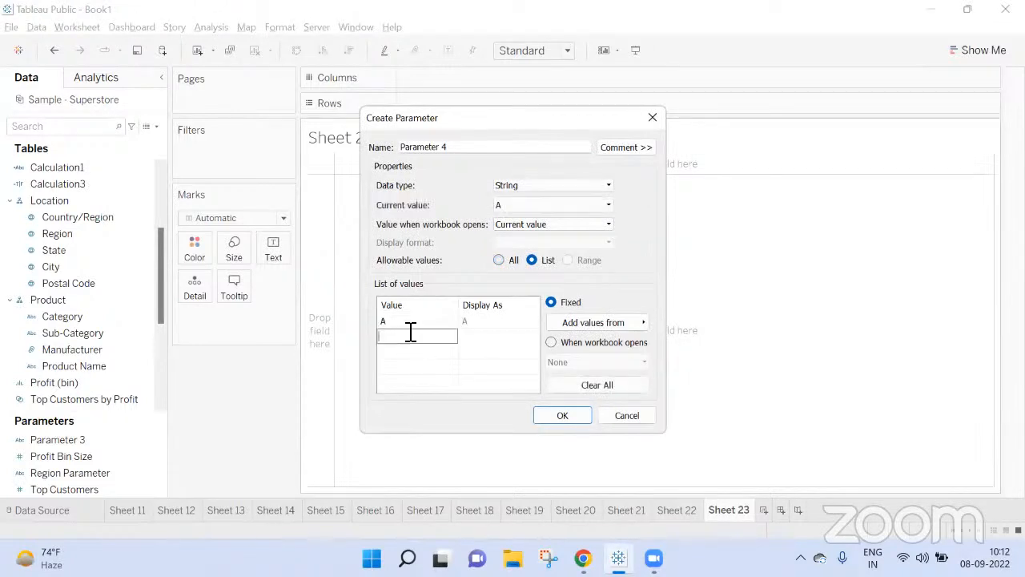
text(B)
key(Return)
click(415, 350)
click(564, 416)
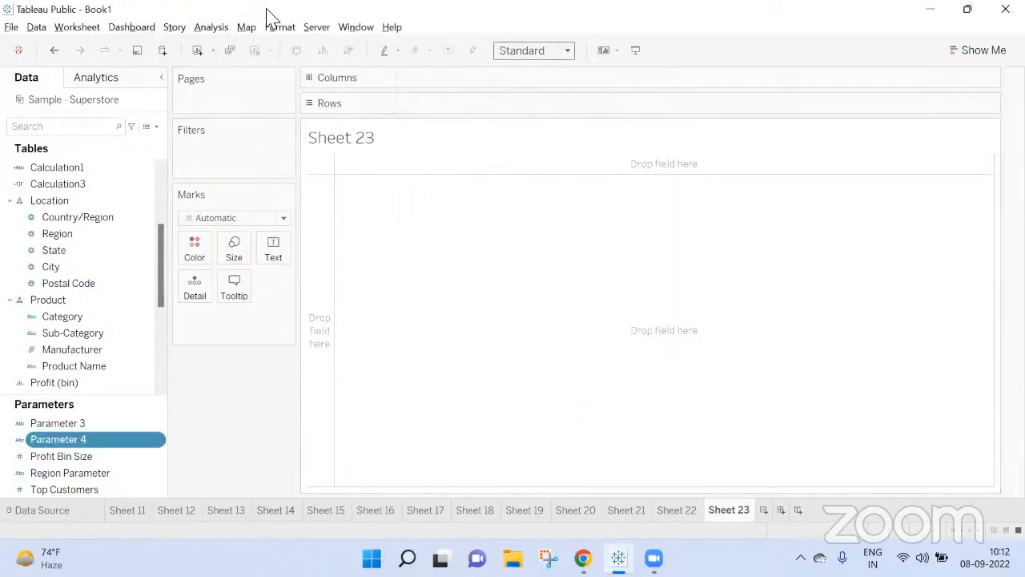
Step: Start a calculated field with the line If [Parameter 4] = "A" Then [Category]
click(211, 26)
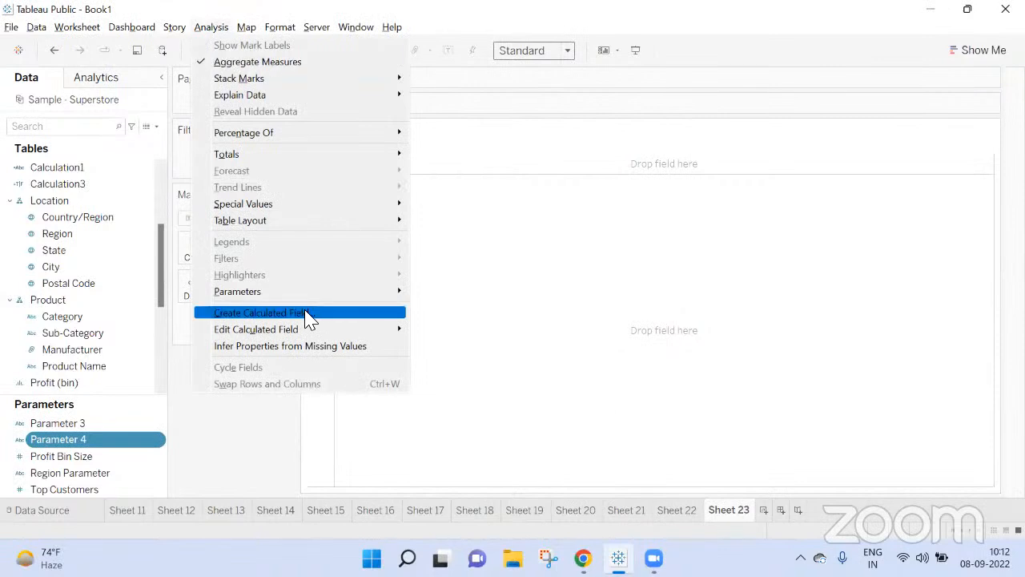
click(309, 313)
text(If )
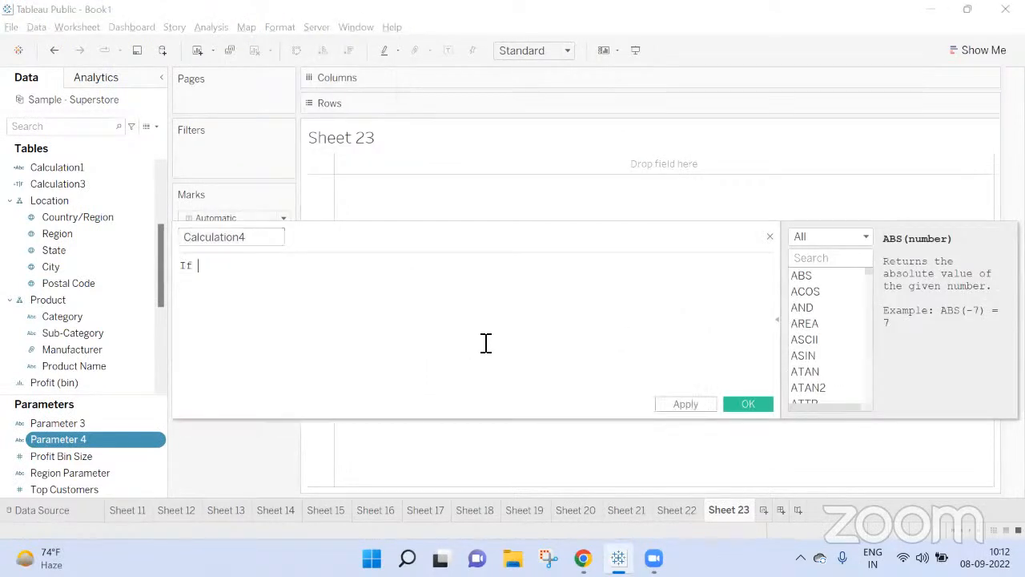
text(Para)
key(Down)
key(Return)
text(= "A" Then [Cat)
key(Return)
key(Return)
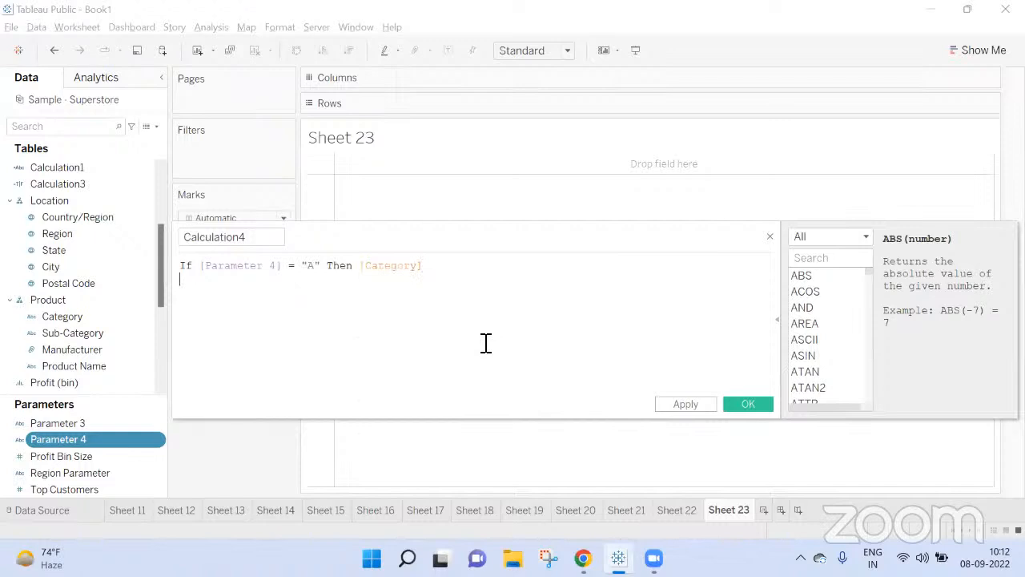
Step: Add the branch ELSEIF [Parameter 4] = "B" Then [Segment] to the calculation
text(Esl)
key(BackSpace)
key(BackSpace)
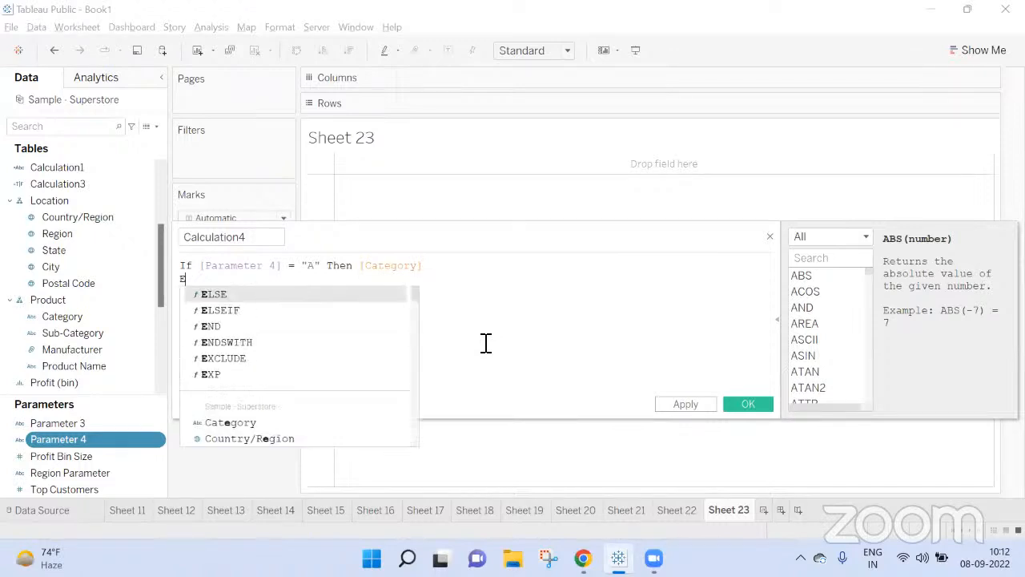
text(ls)
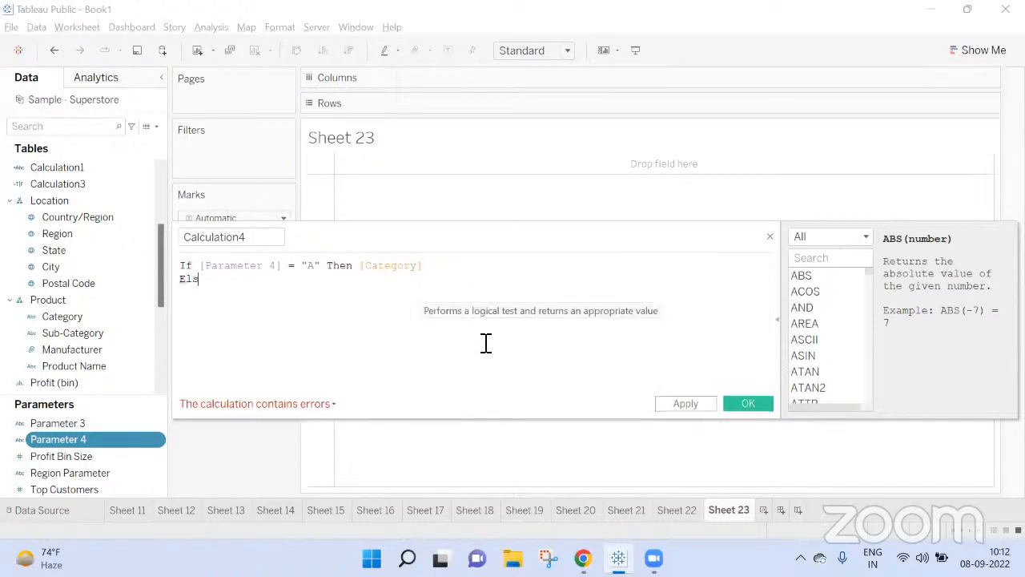
key(BackSpace)
key(Return)
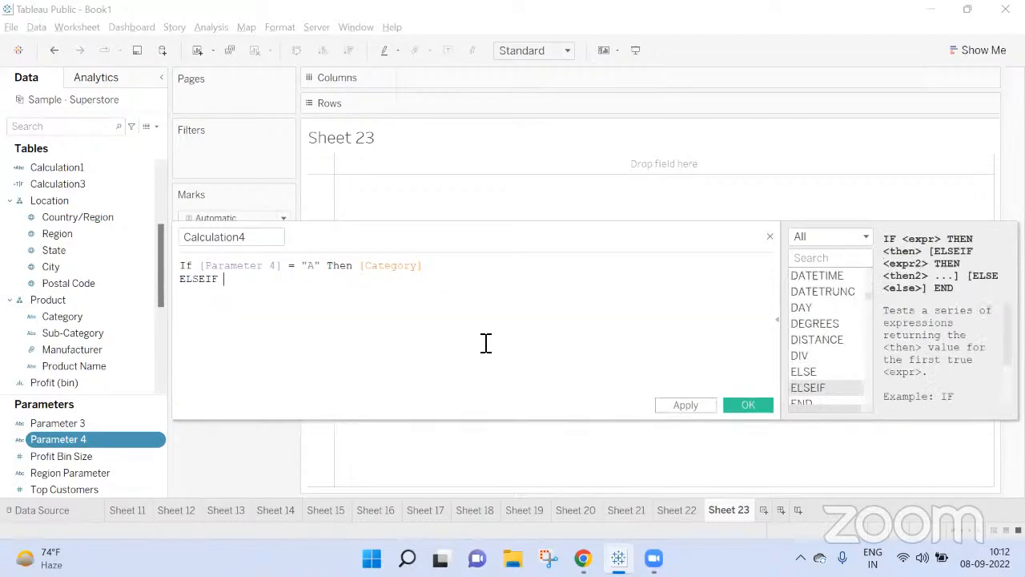
text(Para)
key(Down)
key(Return)
text(= "A)
key(BackSpace)
text(B" Then [Seg)
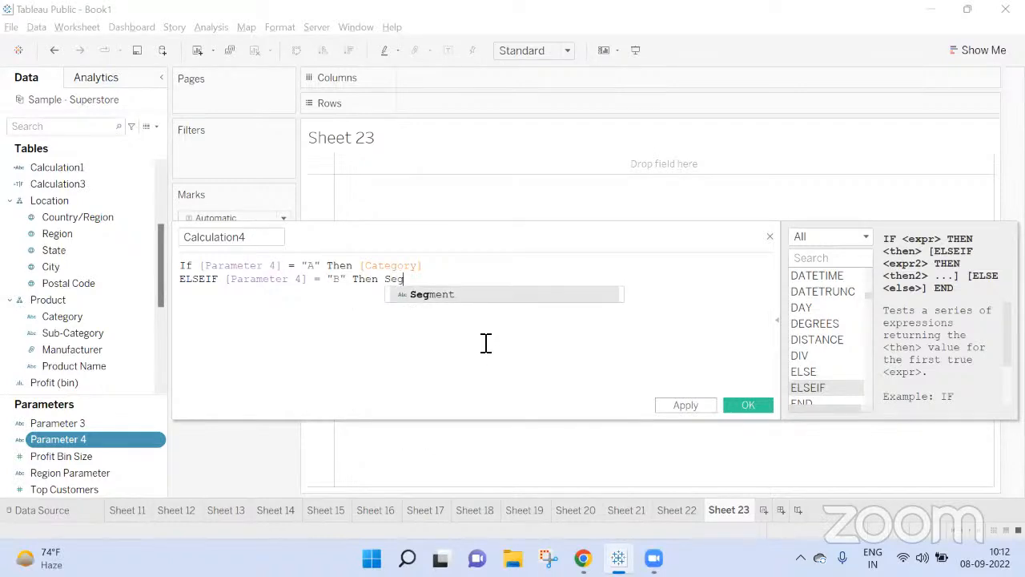
key(Return)
key(Return)
Step: Close the calculation's formula with End on its own line and save the field as Calculation4
text(End)
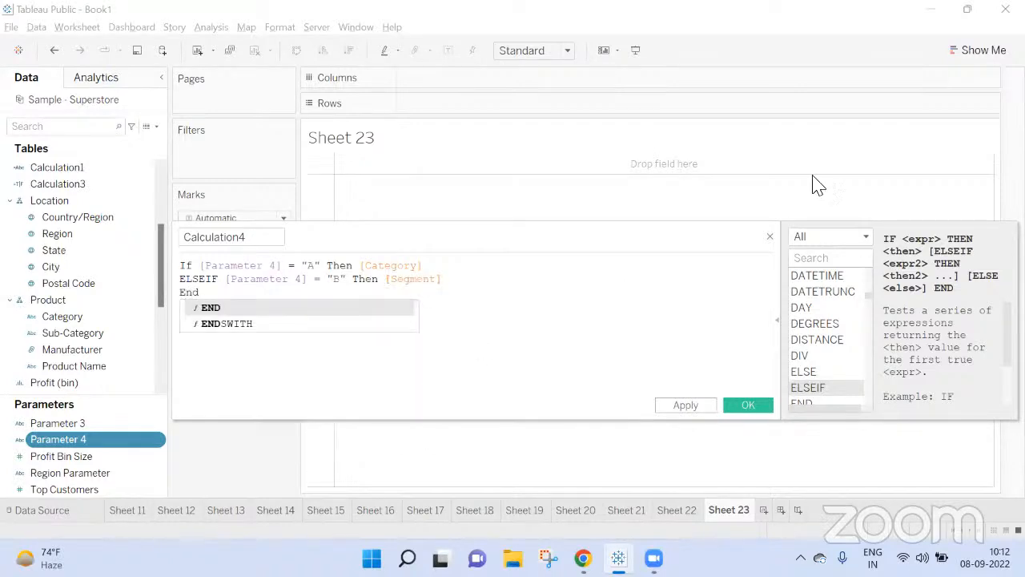
click(748, 405)
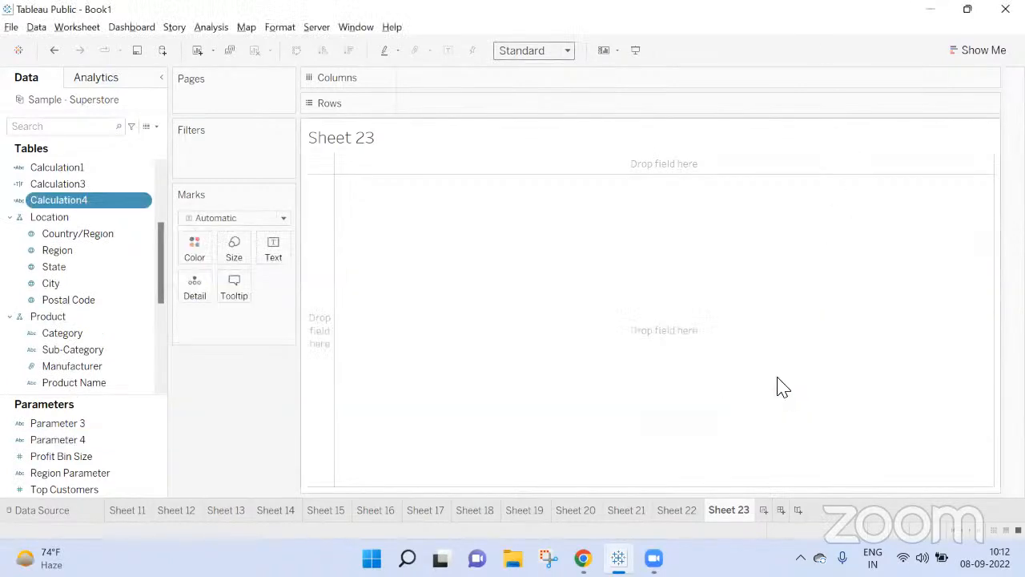
Step: Place Calculation4 on Rows of Sheet 23 and show the Parameter 4 control
drag(60, 201, 449, 105)
click(96, 440)
right_click(101, 453)
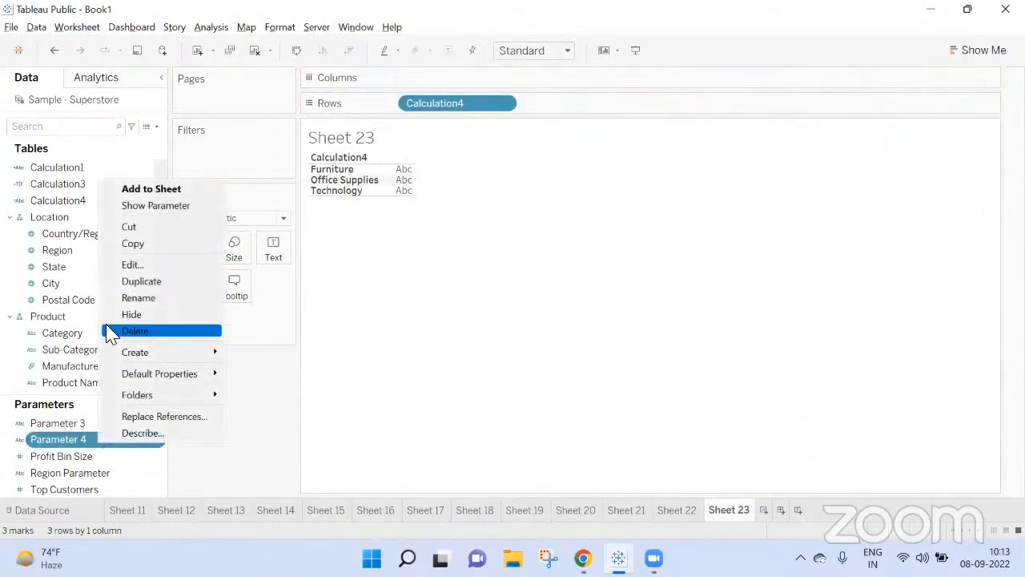
click(144, 204)
Step: Test the parameter control by switching Parameter 4 to B and back to A
click(900, 150)
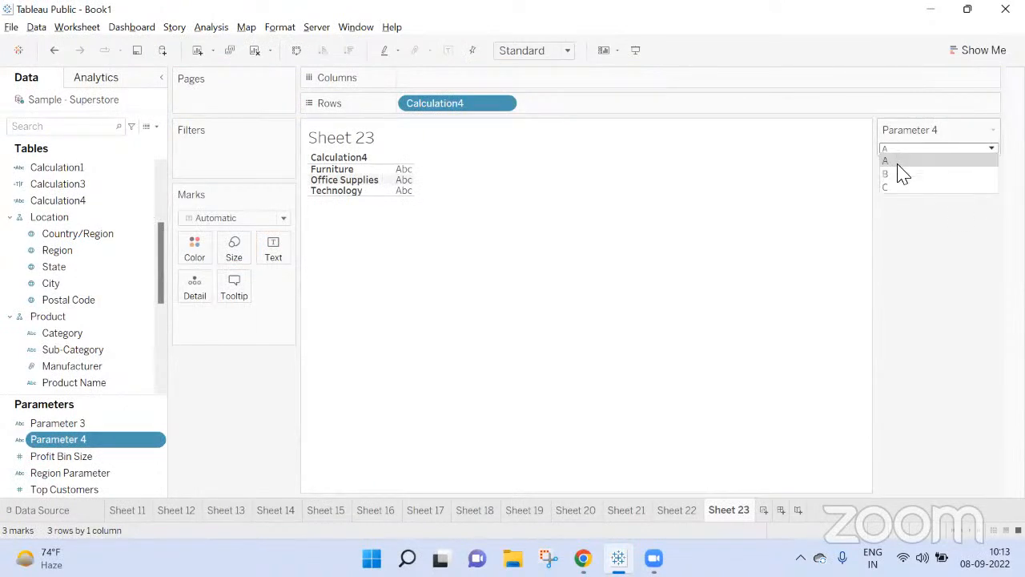
click(900, 170)
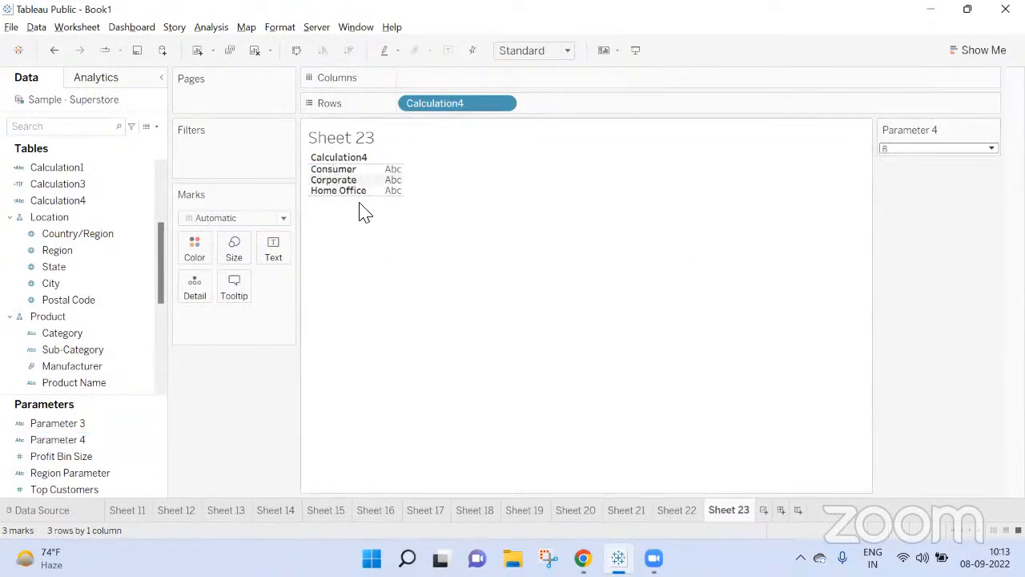
click(905, 149)
click(901, 161)
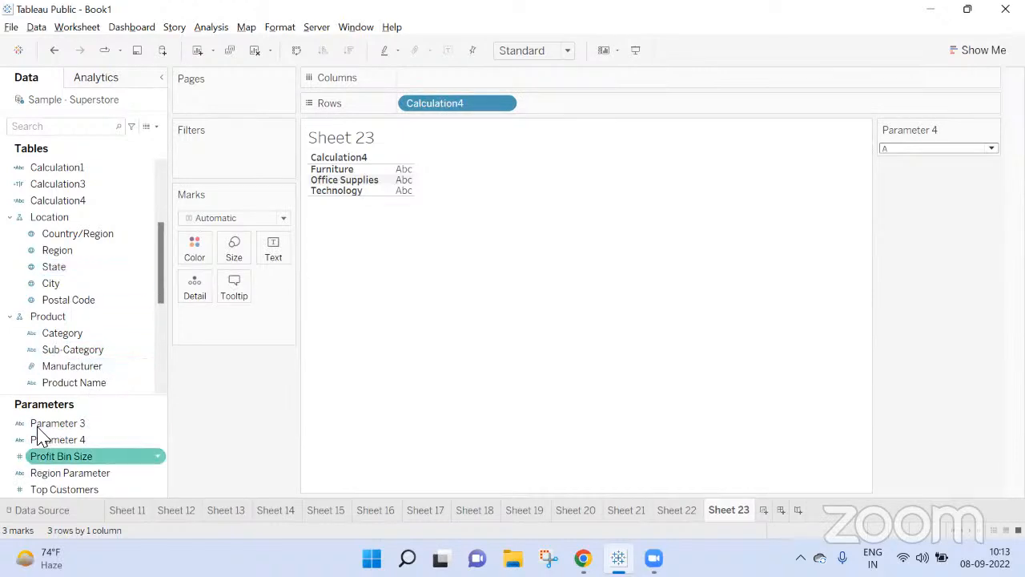
Step: Duplicate Calculation4 and replace [Category] with [Product Name] in the "A" branch of the copy's formula
right_click(63, 201)
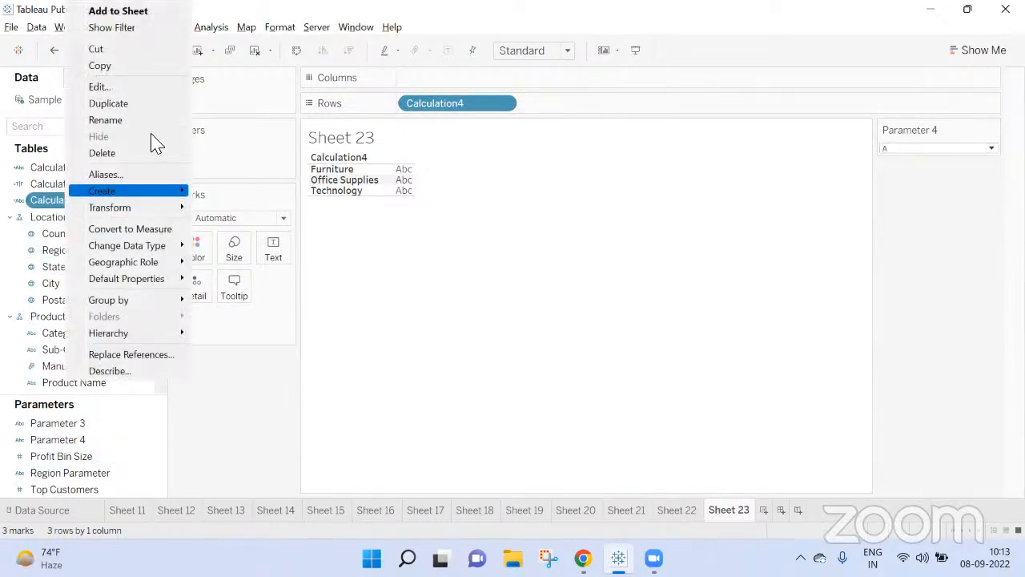
click(144, 109)
right_click(94, 217)
click(128, 87)
click(438, 269)
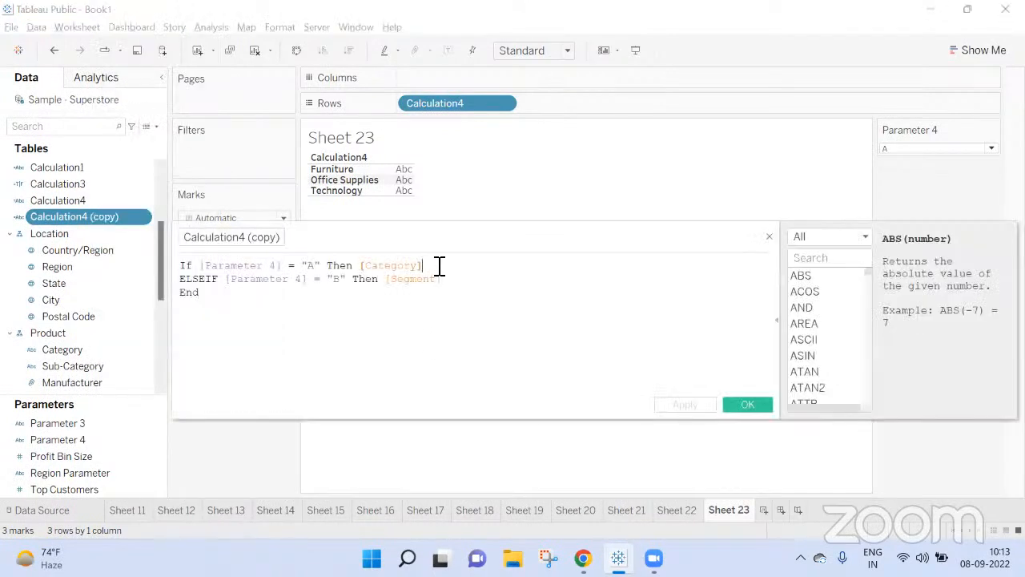
key(BackSpace)
key(BackSpace)
key(BackSpace)
key(BackSpace)
key(BackSpace)
key(BackSpace)
key(BackSpace)
key(BackSpace)
key(BackSpace)
key(BackSpace)
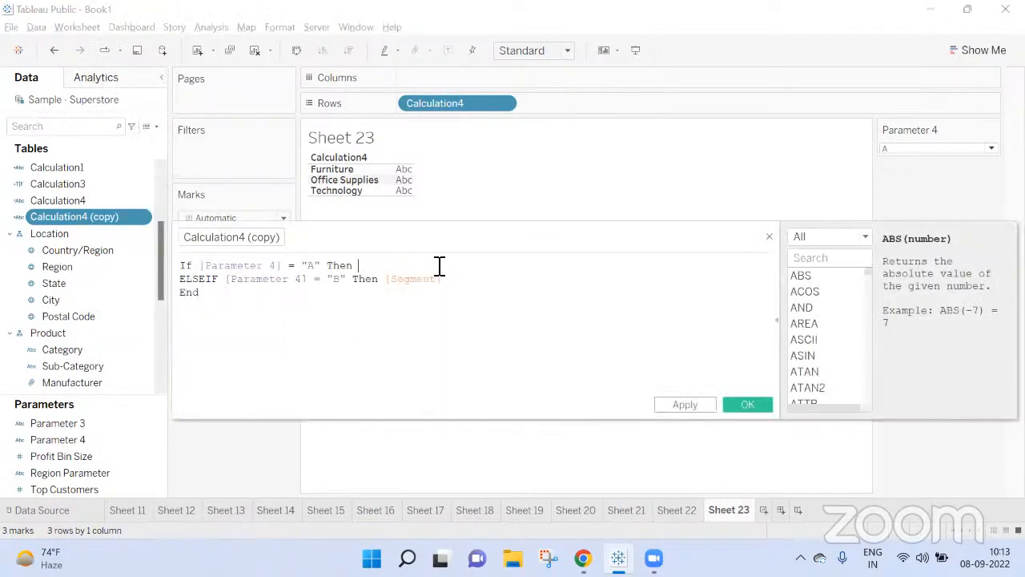
text(Prod)
key(Return)
Step: Replace [Segment] with [Customer Name] in the "B" branch of the copied calculation
key(BackSpace)
key(BackSpace)
key(BackSpace)
key(BackSpace)
key(BackSpace)
key(BackSpace)
key(BackSpace)
key(BackSpace)
key(BackSpace)
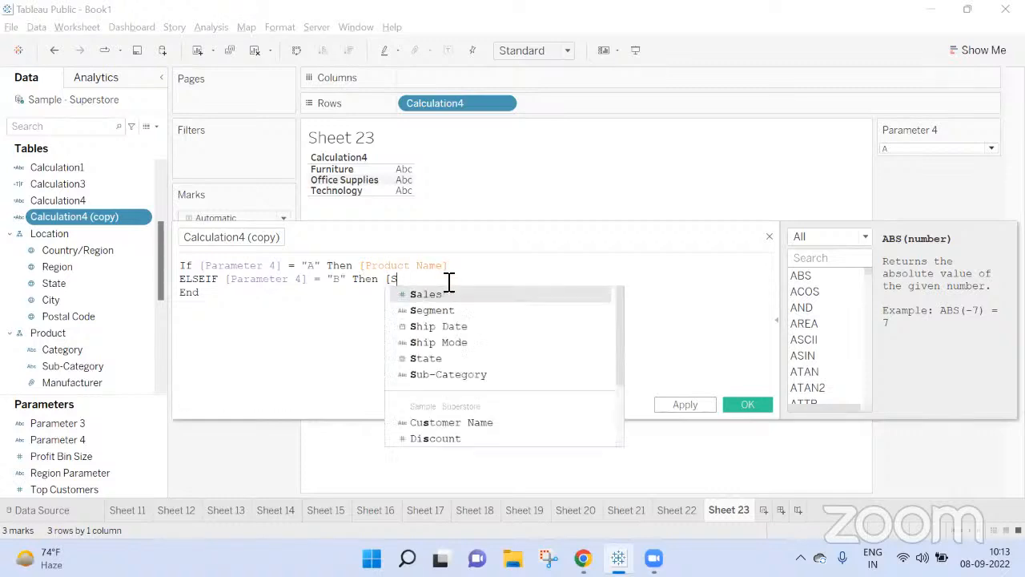
text(Cust)
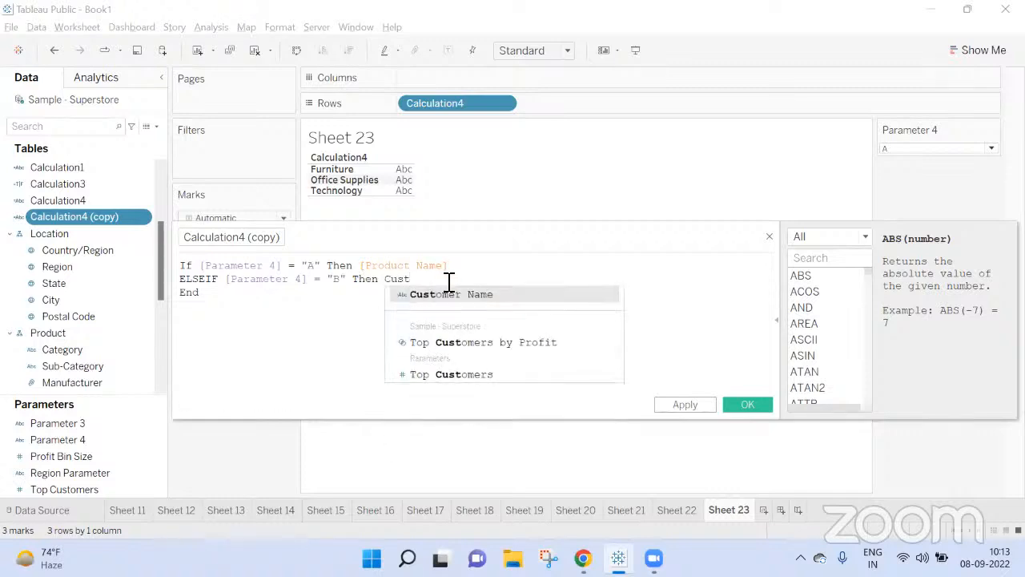
key(Return)
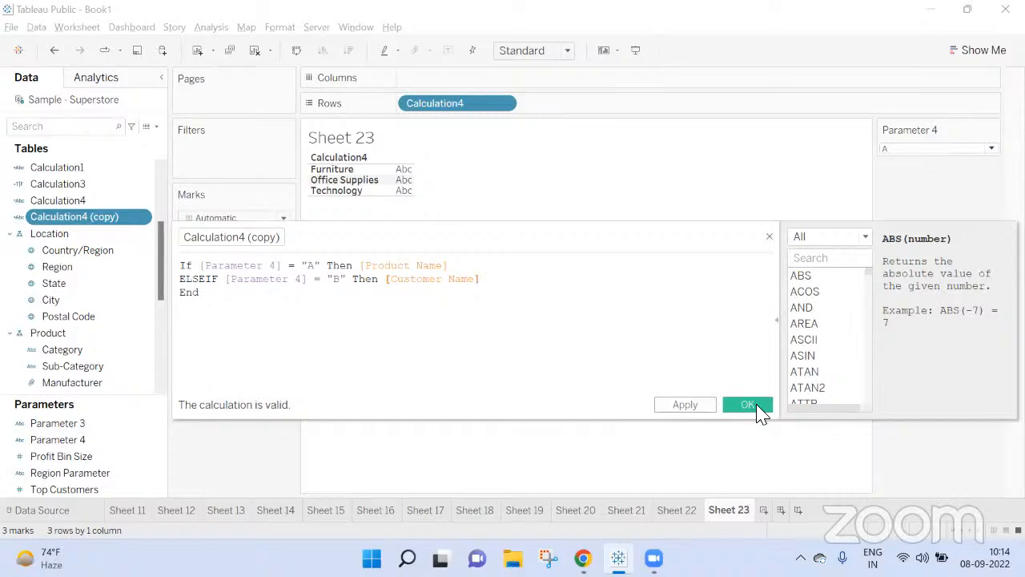
Step: Append +','+[Customer Name] after [Product Name] in the copy's "A" branch, then apply and save the calculation
click(473, 269)
text(+',)
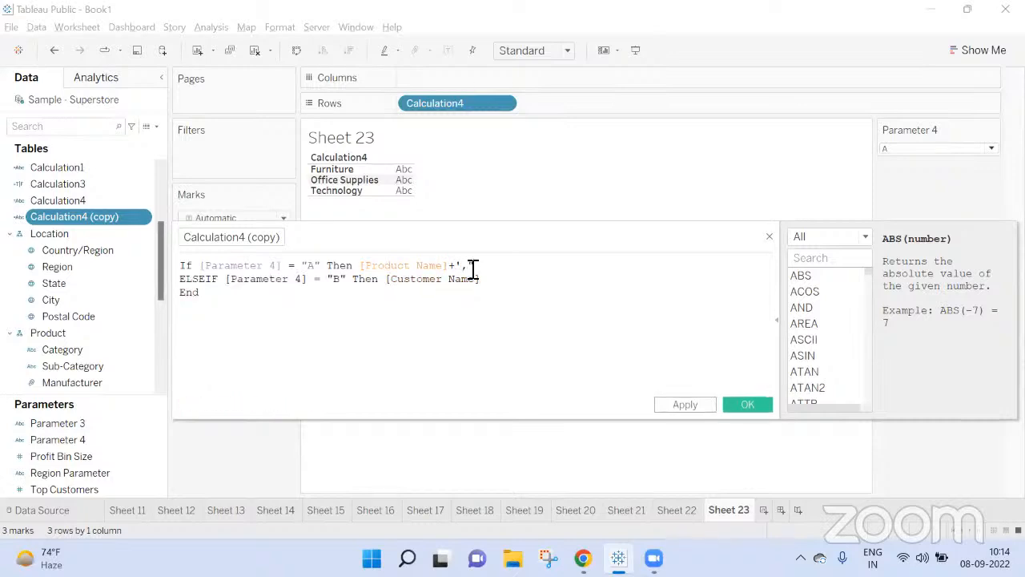
text(')
text(+cus)
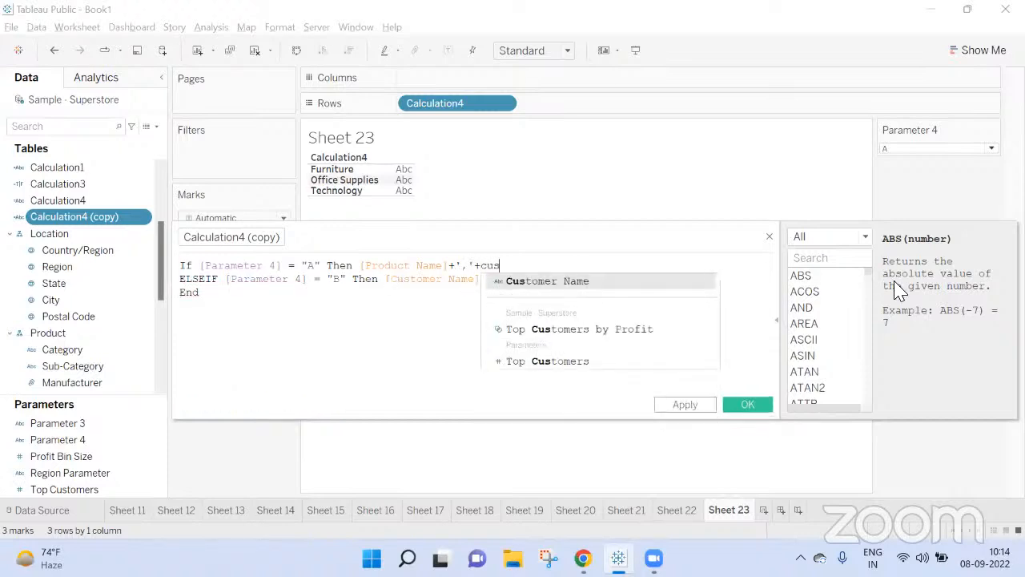
key(Return)
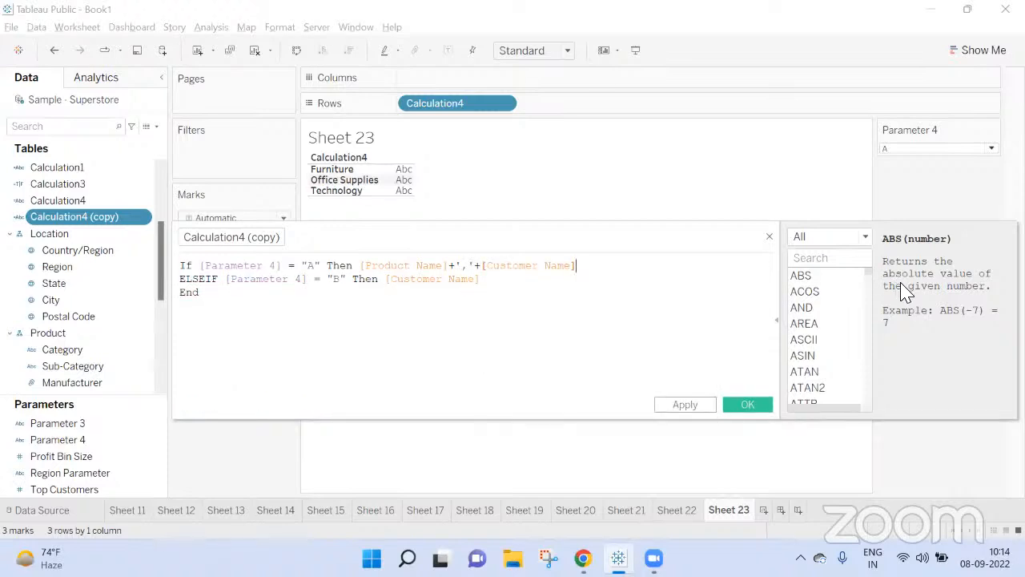
click(687, 406)
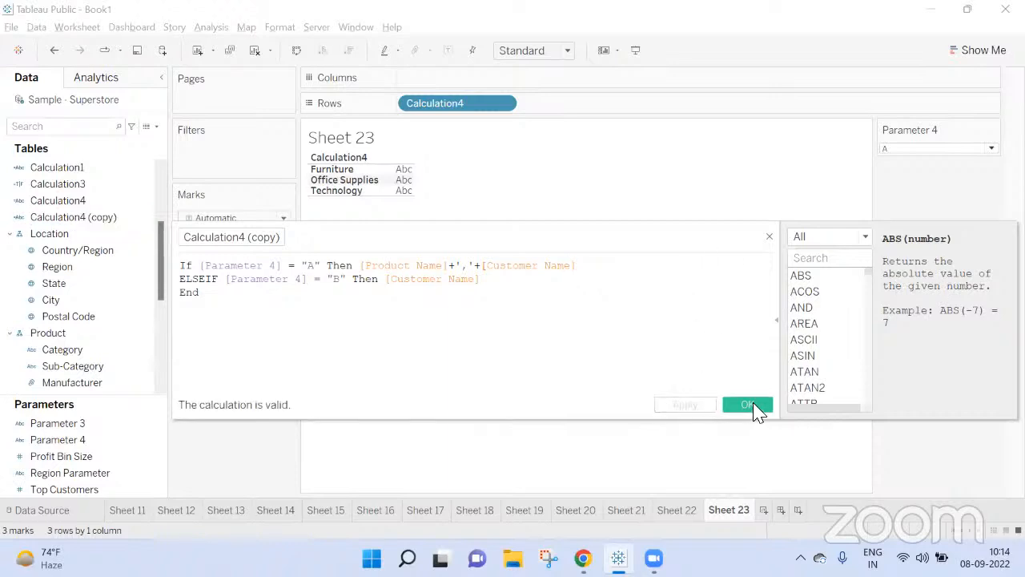
click(749, 406)
Step: Place Calculation4 (copy) on Rows after Calculation4 and widen its column to fit the combined names
drag(64, 217, 549, 115)
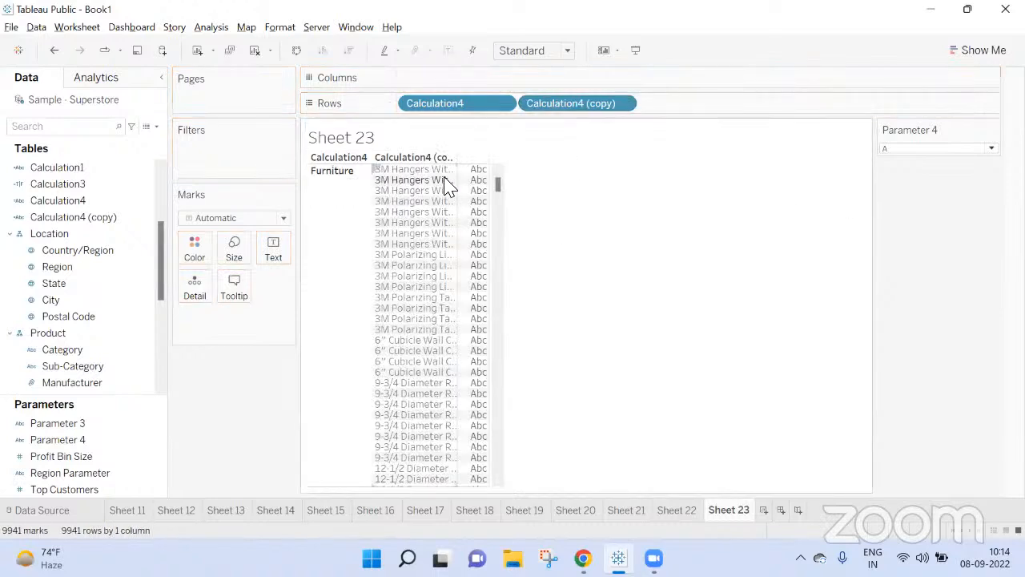
drag(454, 181, 687, 192)
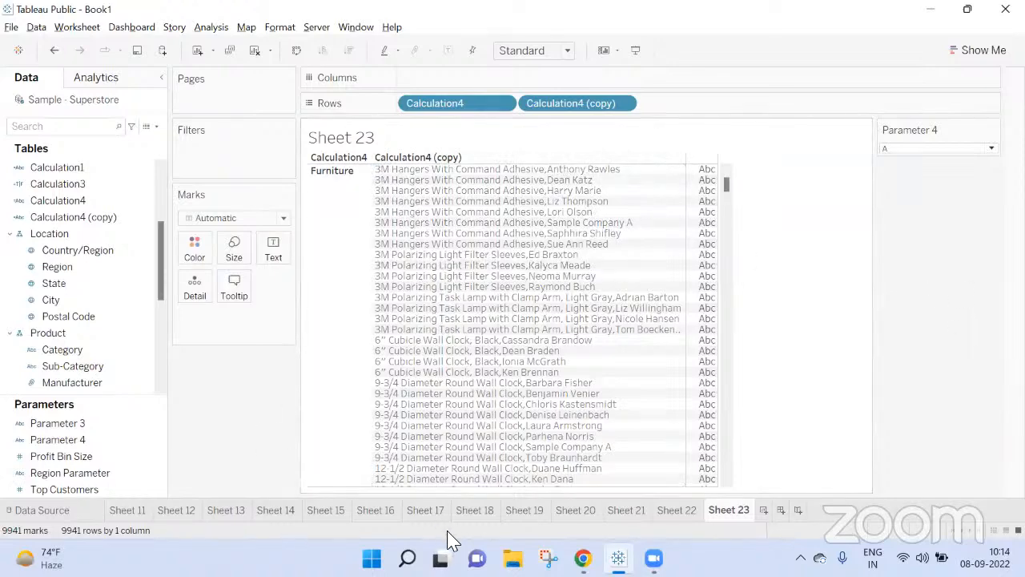
Step: Switch to the Google Meet call in Chrome and leave it without ending it for everyone
mouse_move(583, 558)
click(492, 488)
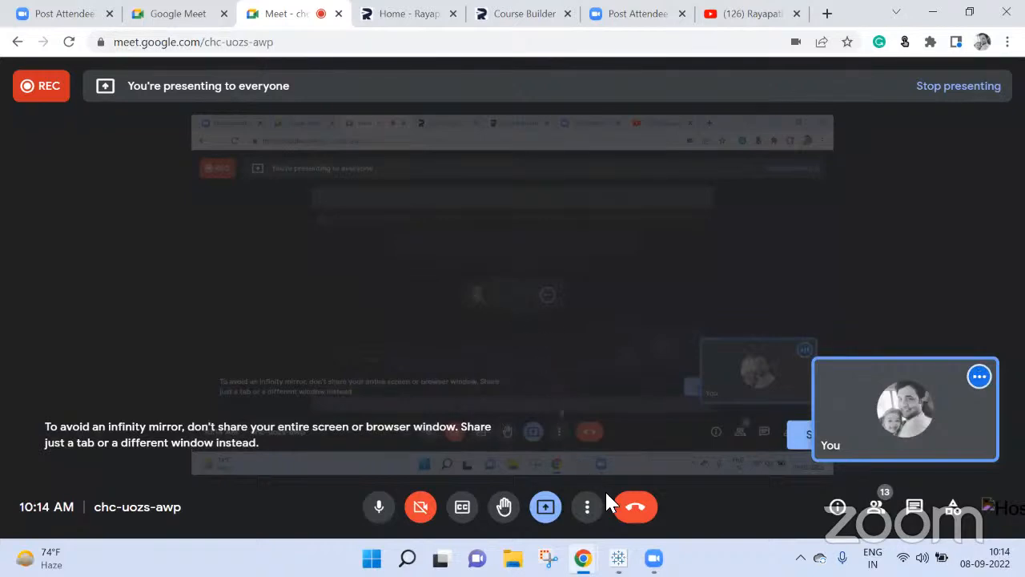
click(648, 518)
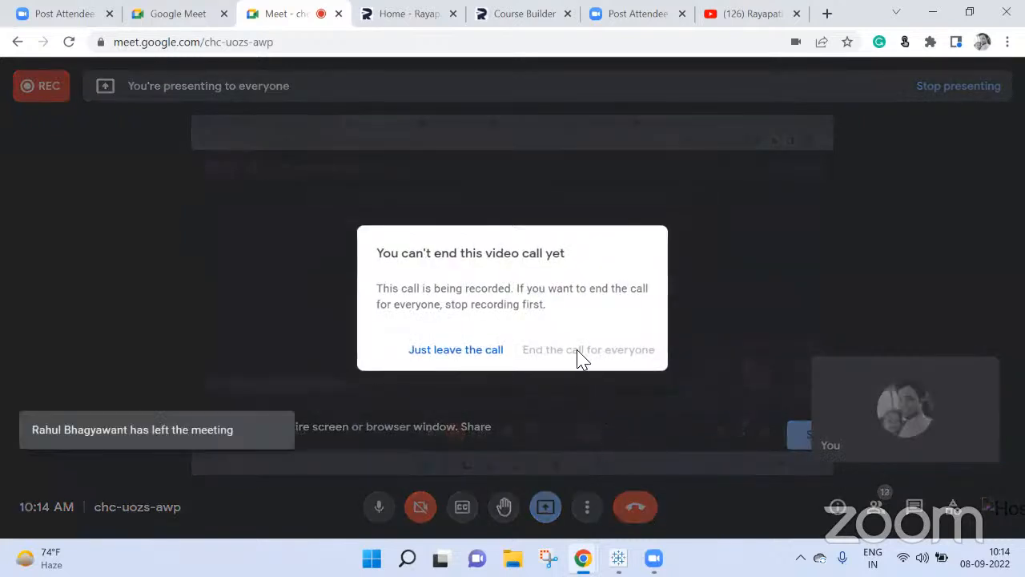
click(441, 353)
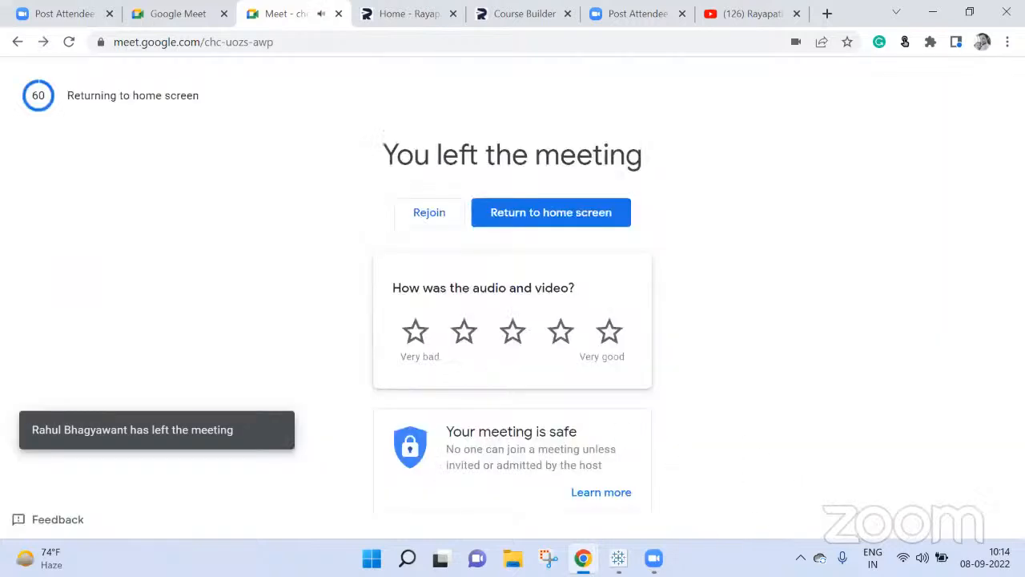
mouse_move(618, 558)
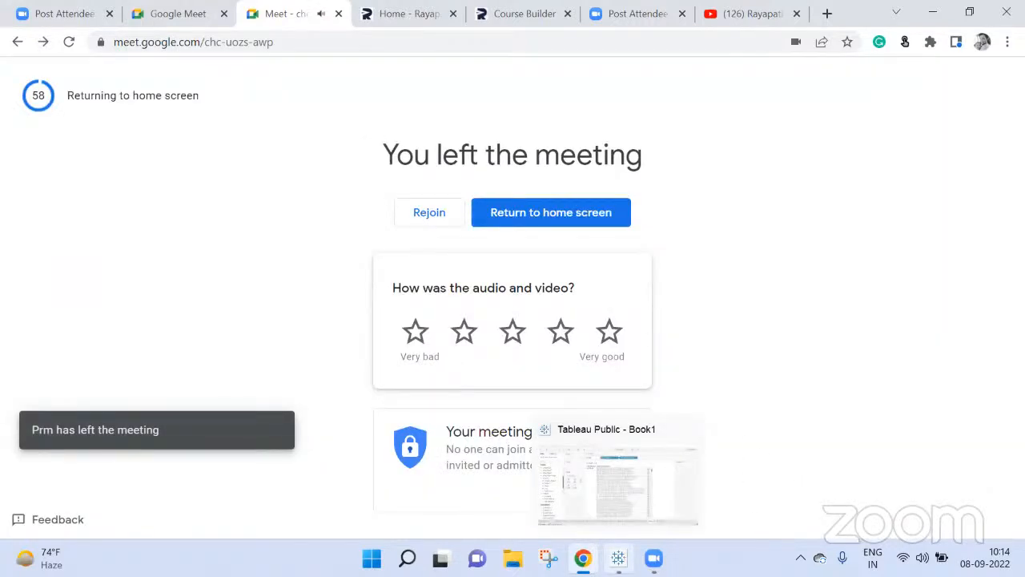
mouse_move(653, 556)
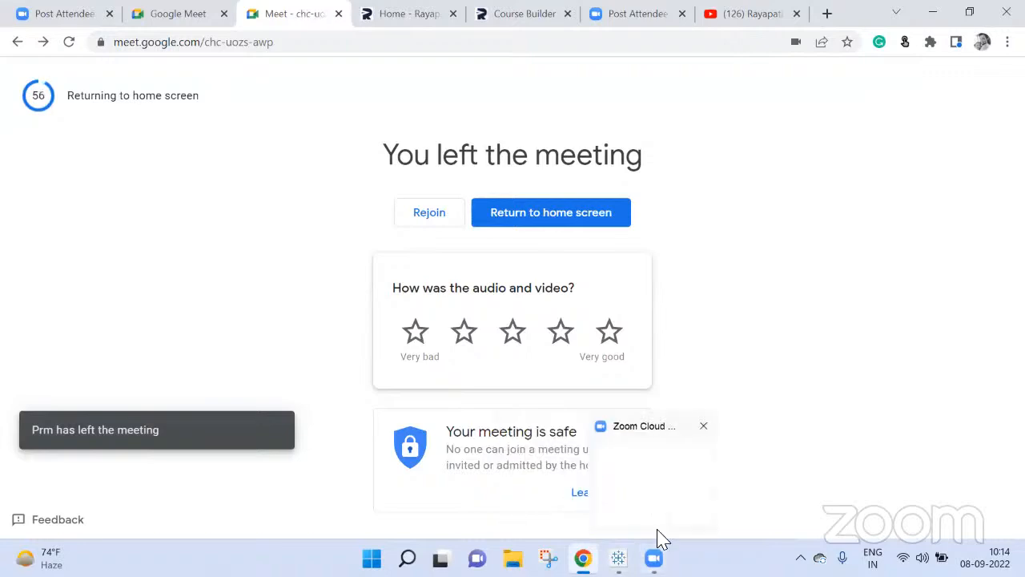